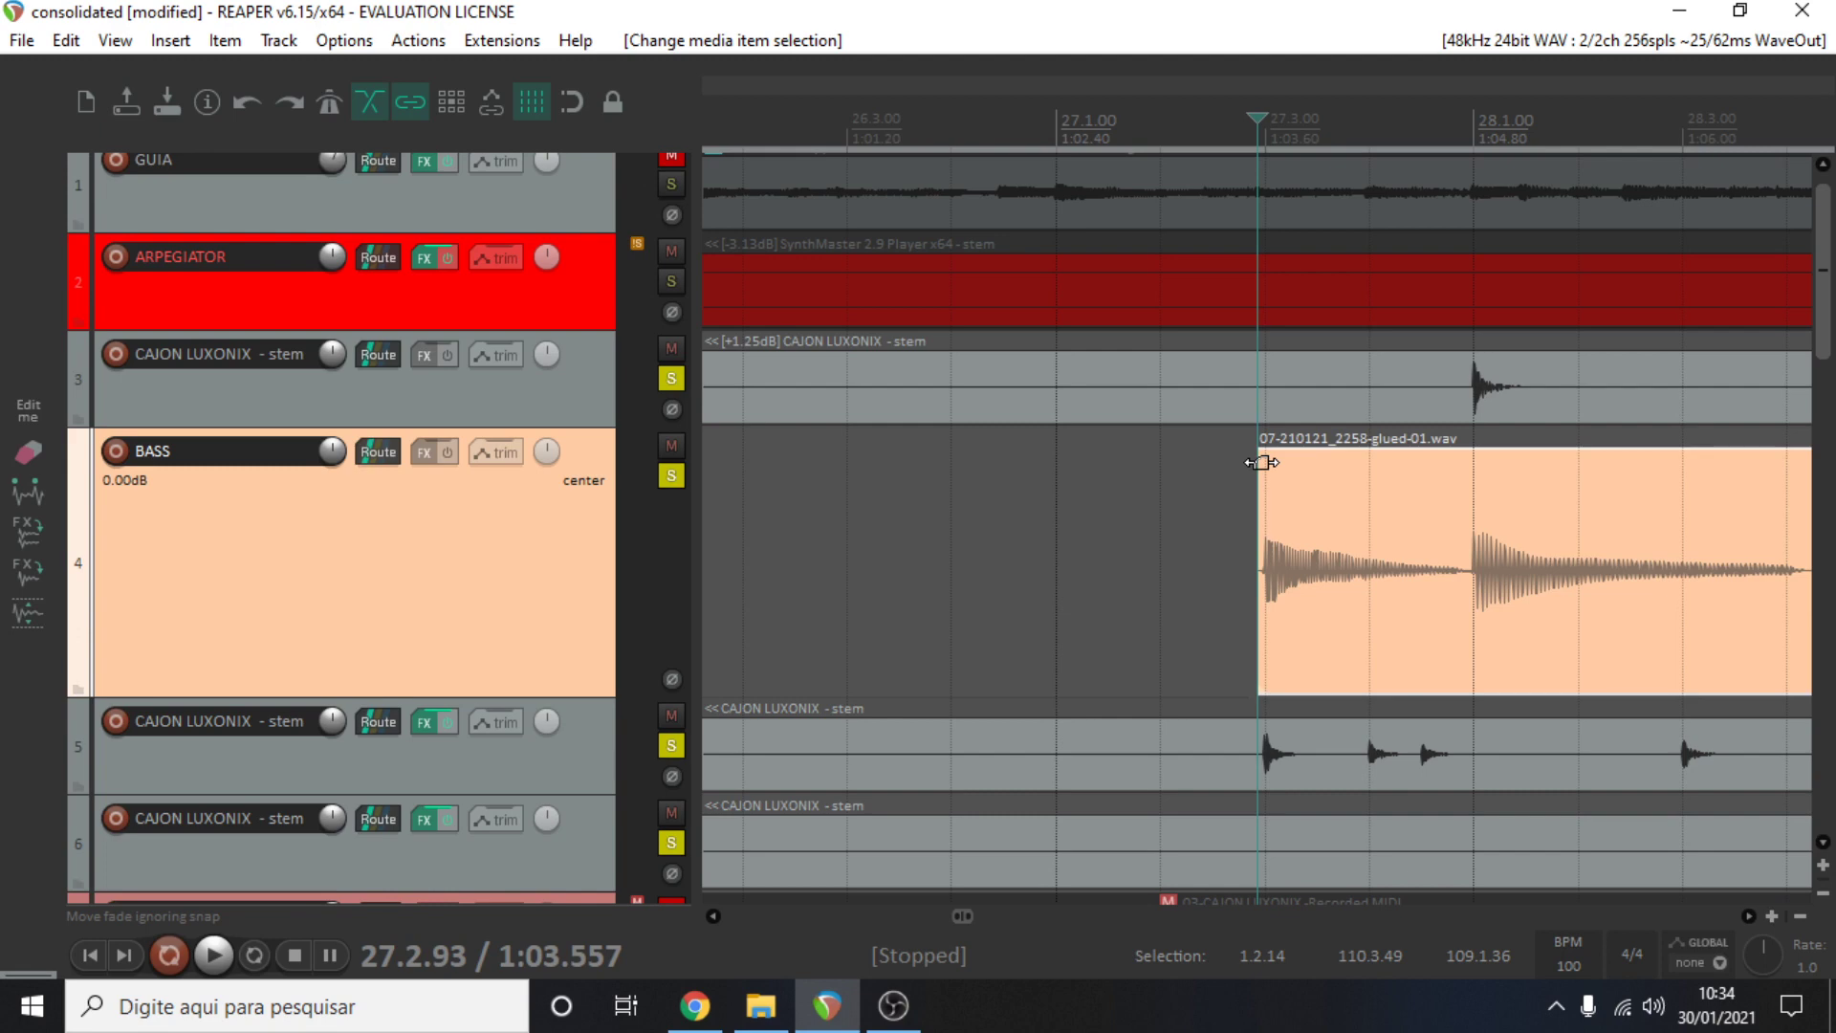
Adjust the fade at the start of the BASS item and increase the height of CAJON LUXONIX - stem track 3
left_click_drag(1262, 462, 1252, 463)
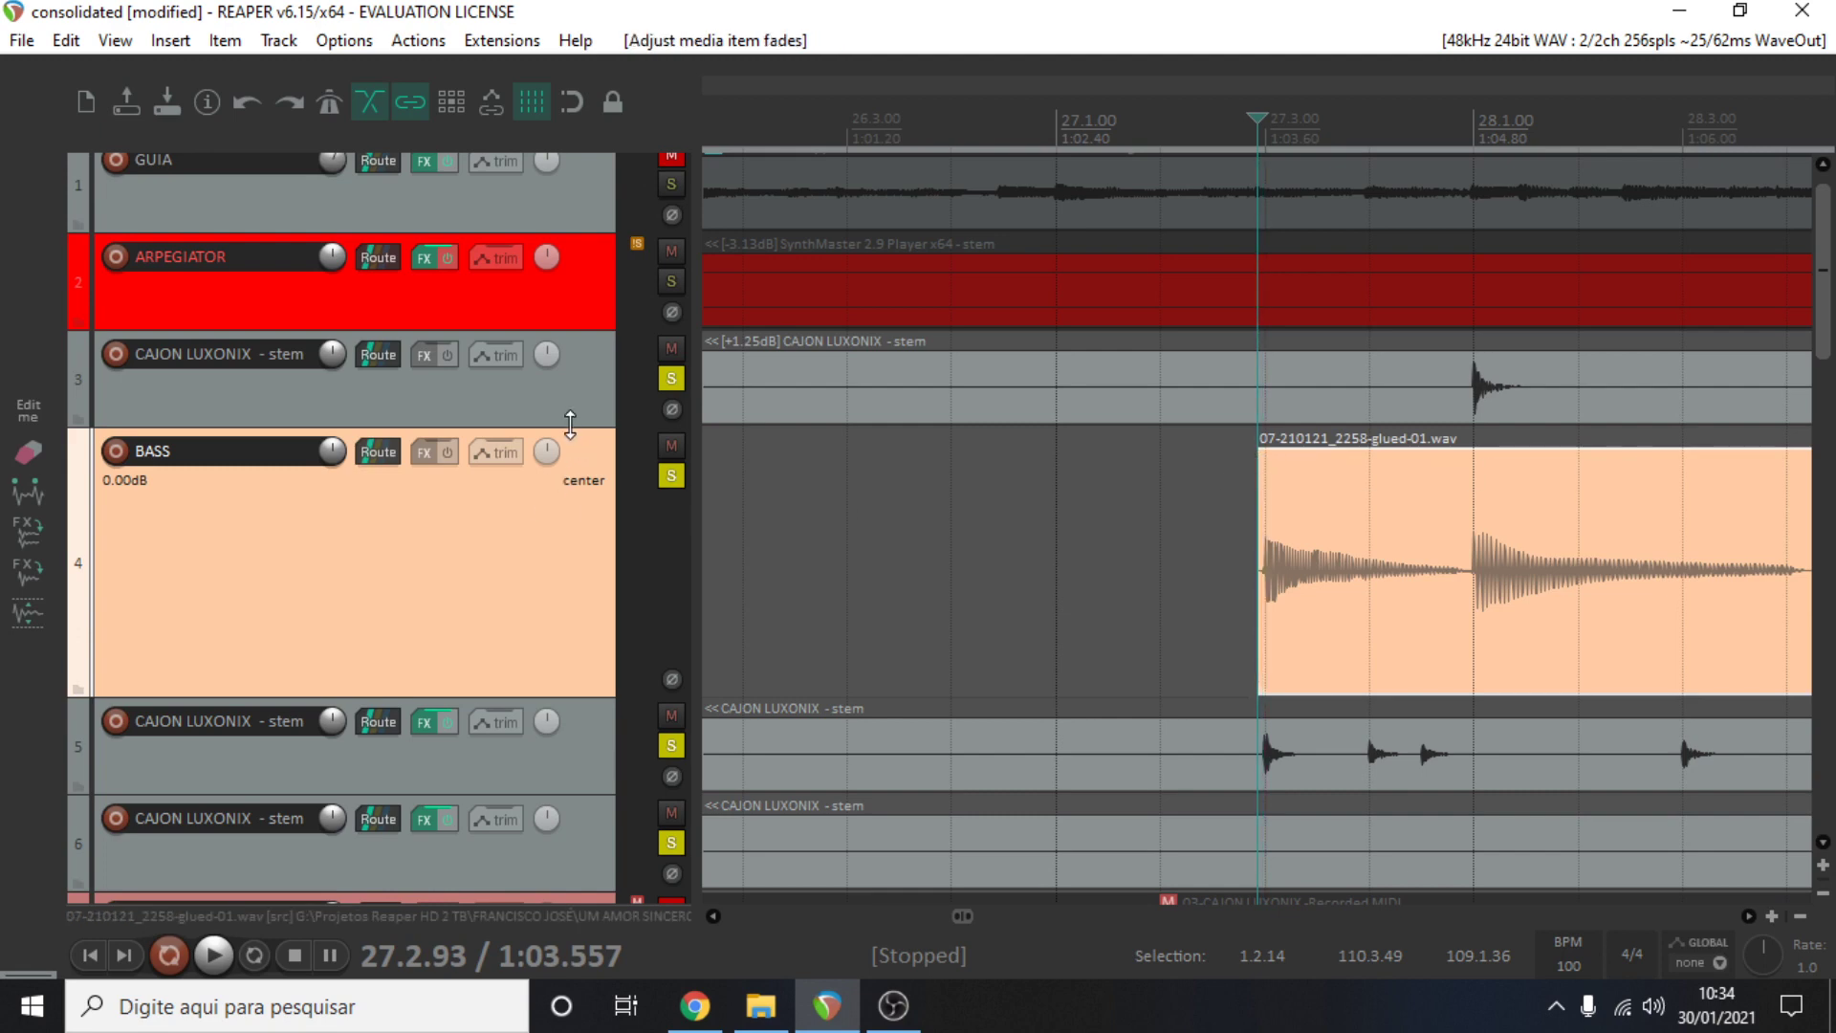
left_click_drag(570, 424, 570, 577)
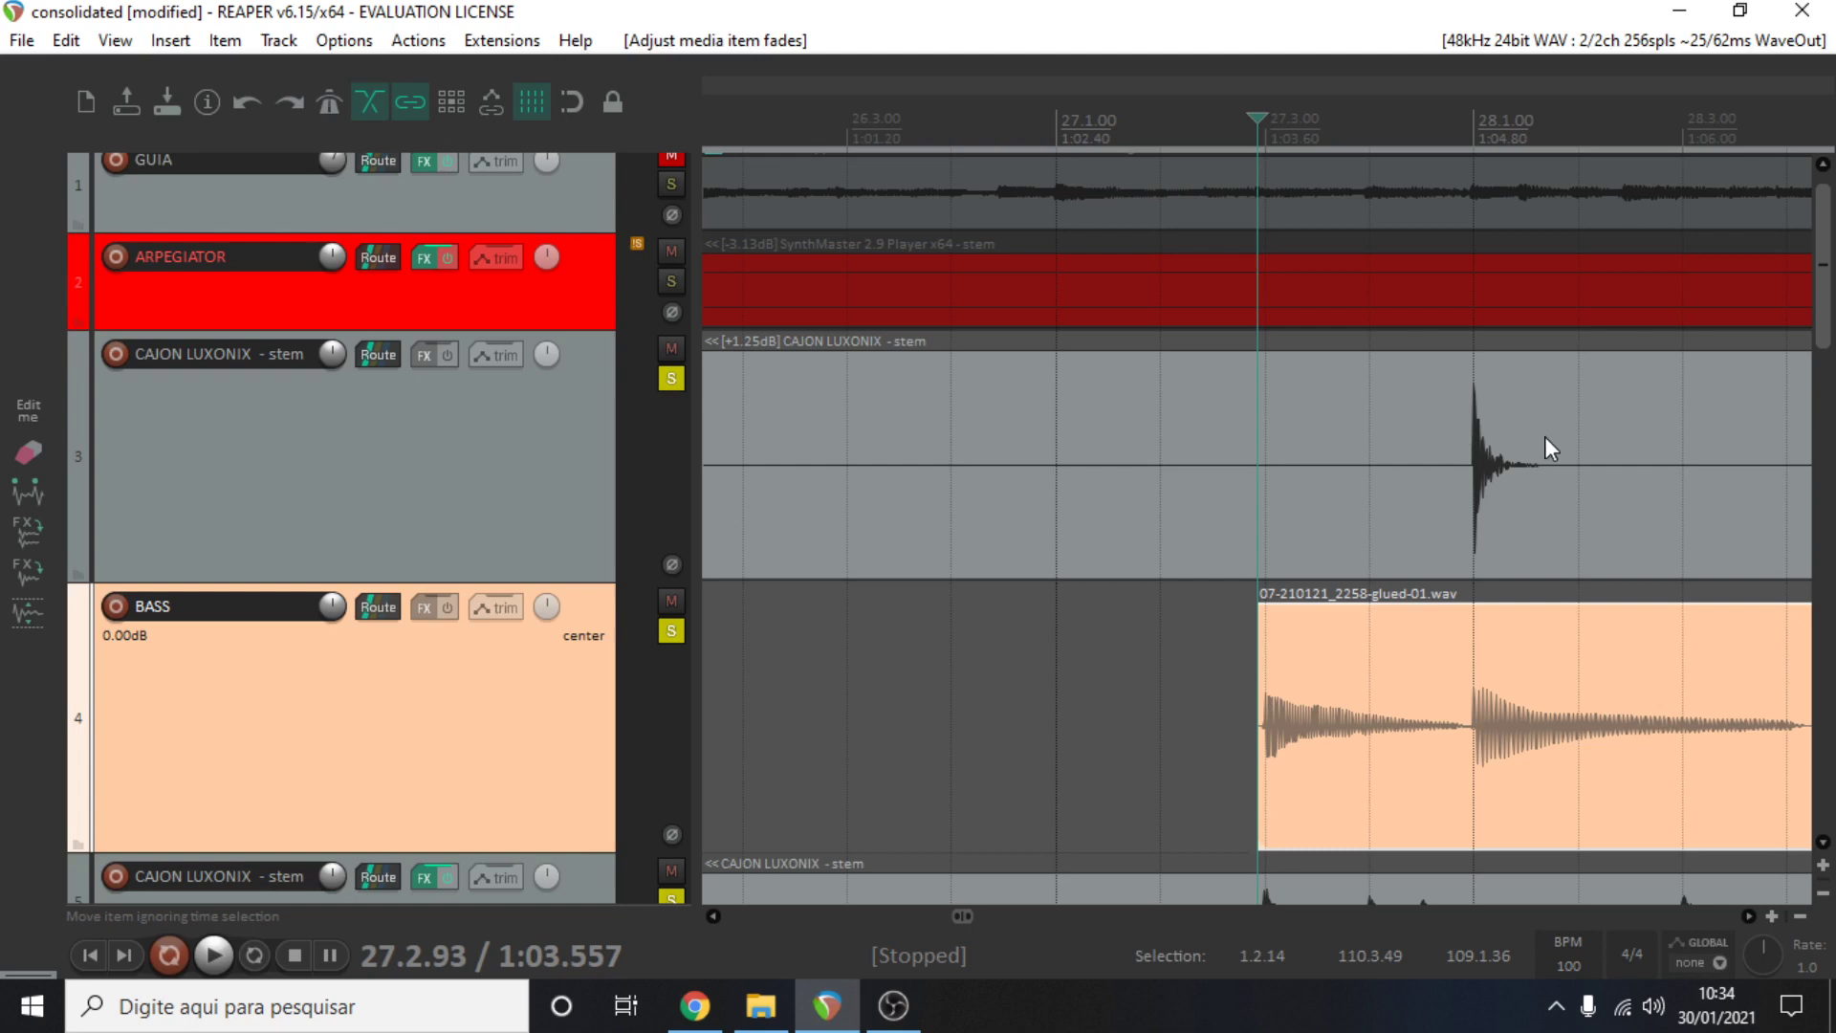
Compare the cajon and bass waveforms around bar 27 and play the soloed tracks from the edit cursor
scroll(1435, 695, "down", 3)
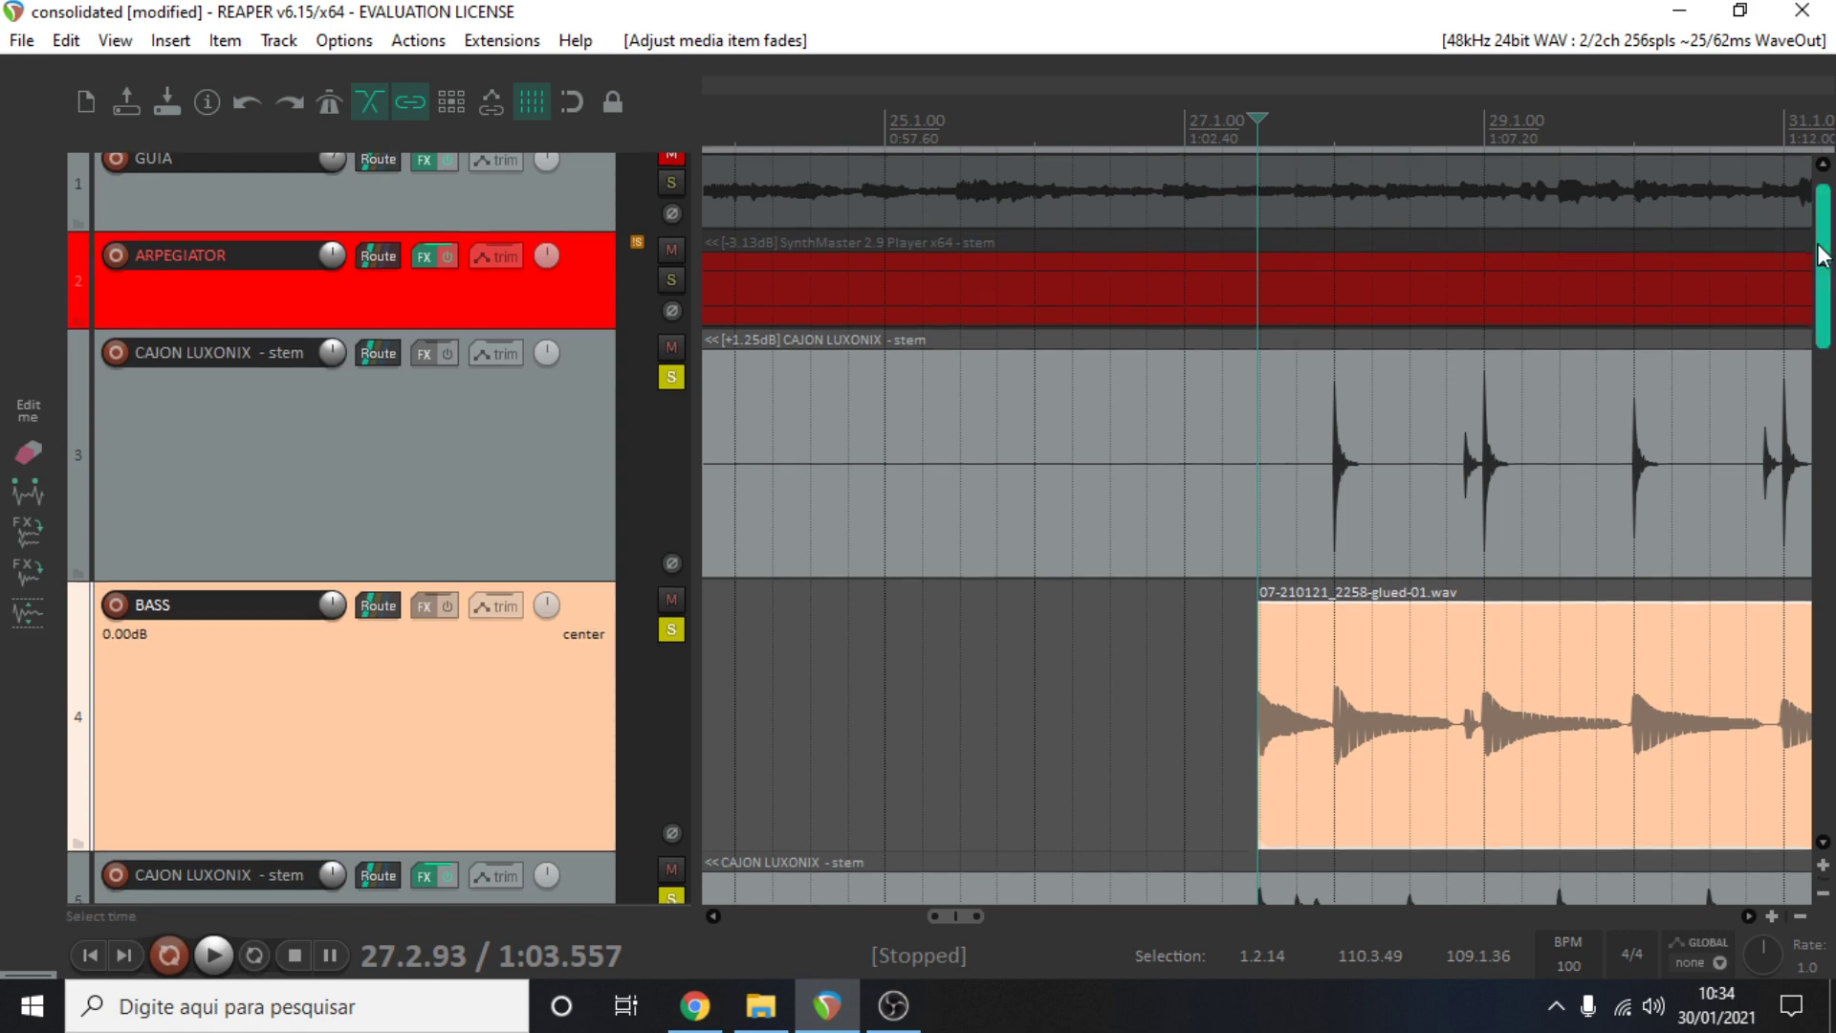
left_click_drag(1824, 256, 1805, 304)
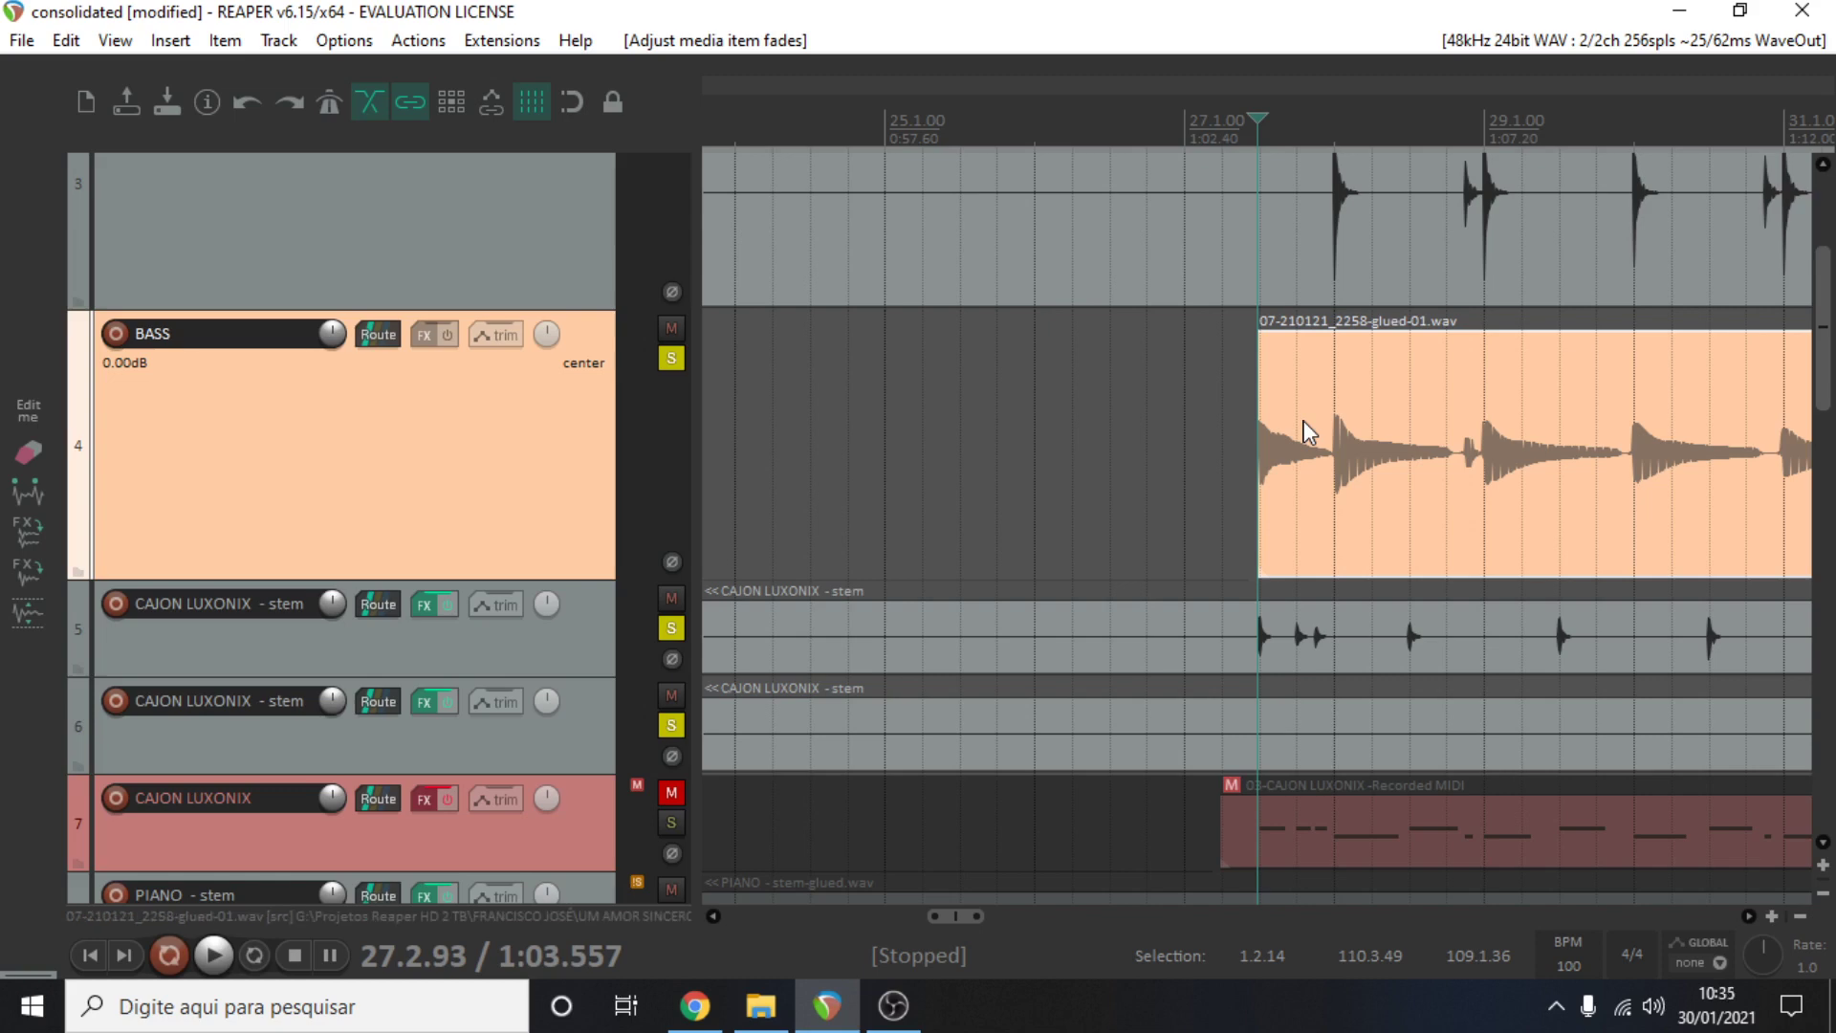
scroll(1828, 349, "down", 3)
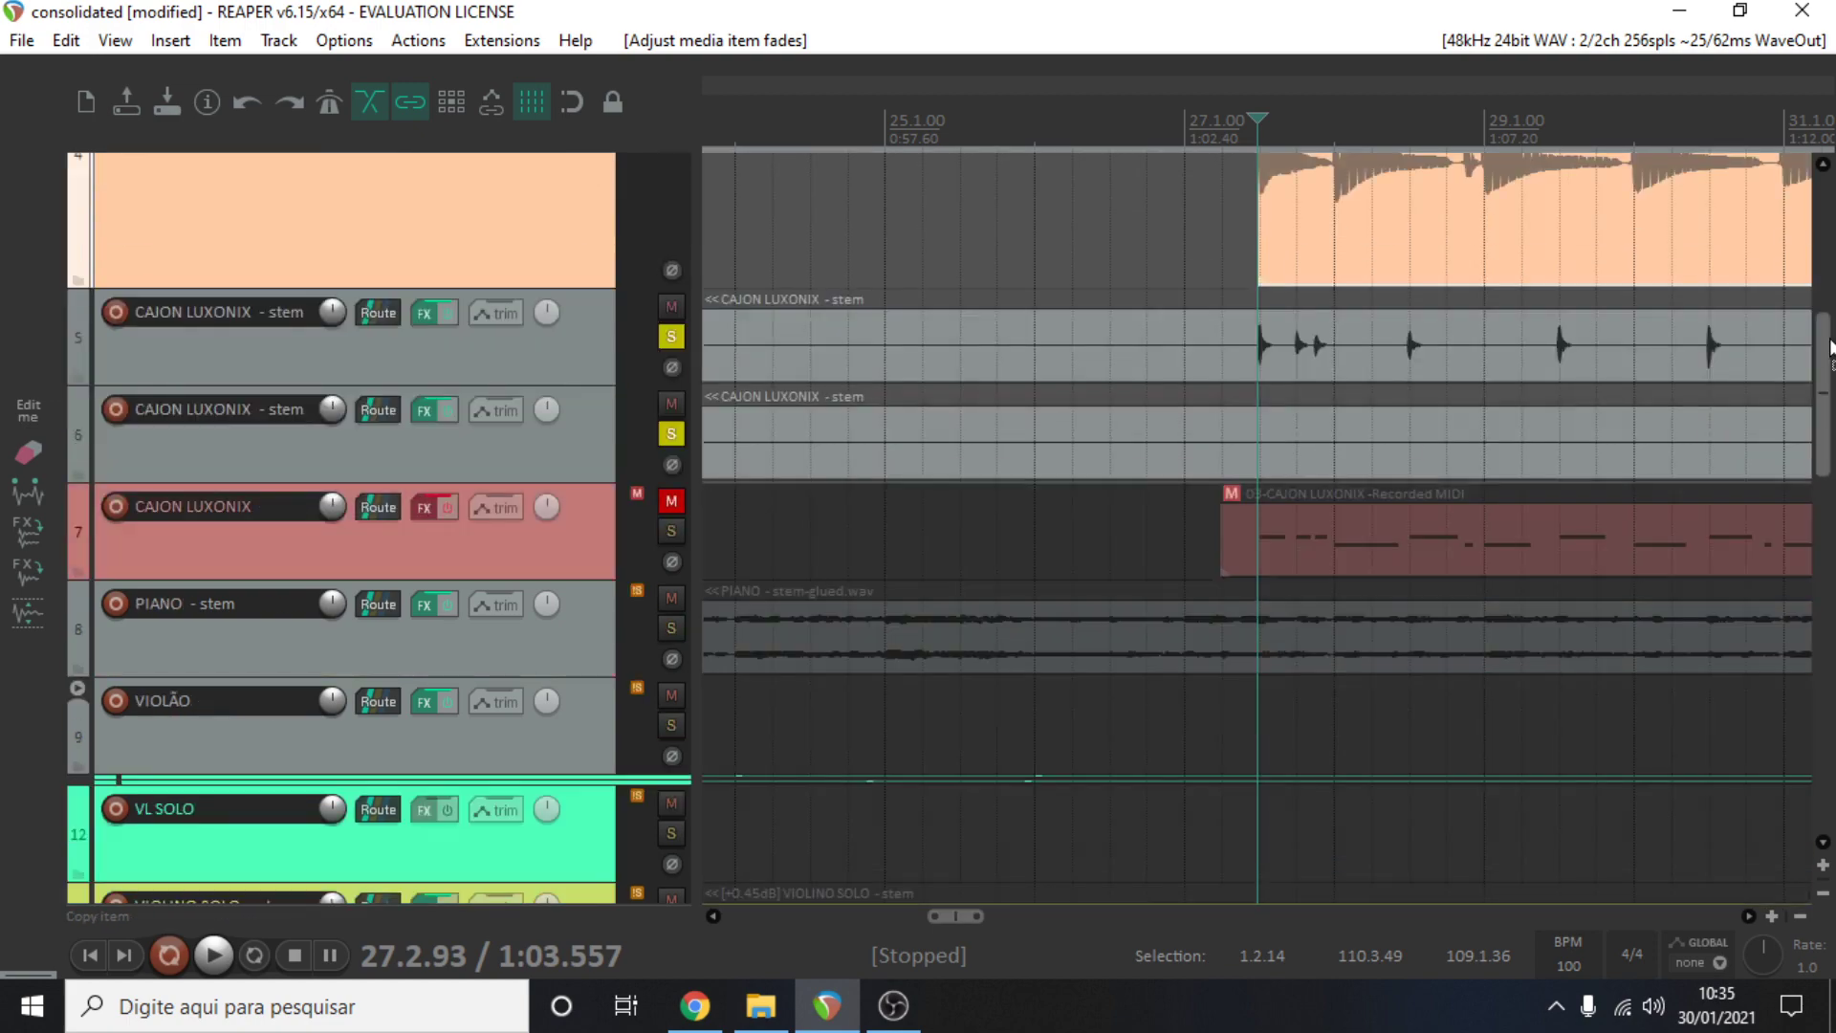
scroll(1829, 349, "up", 5)
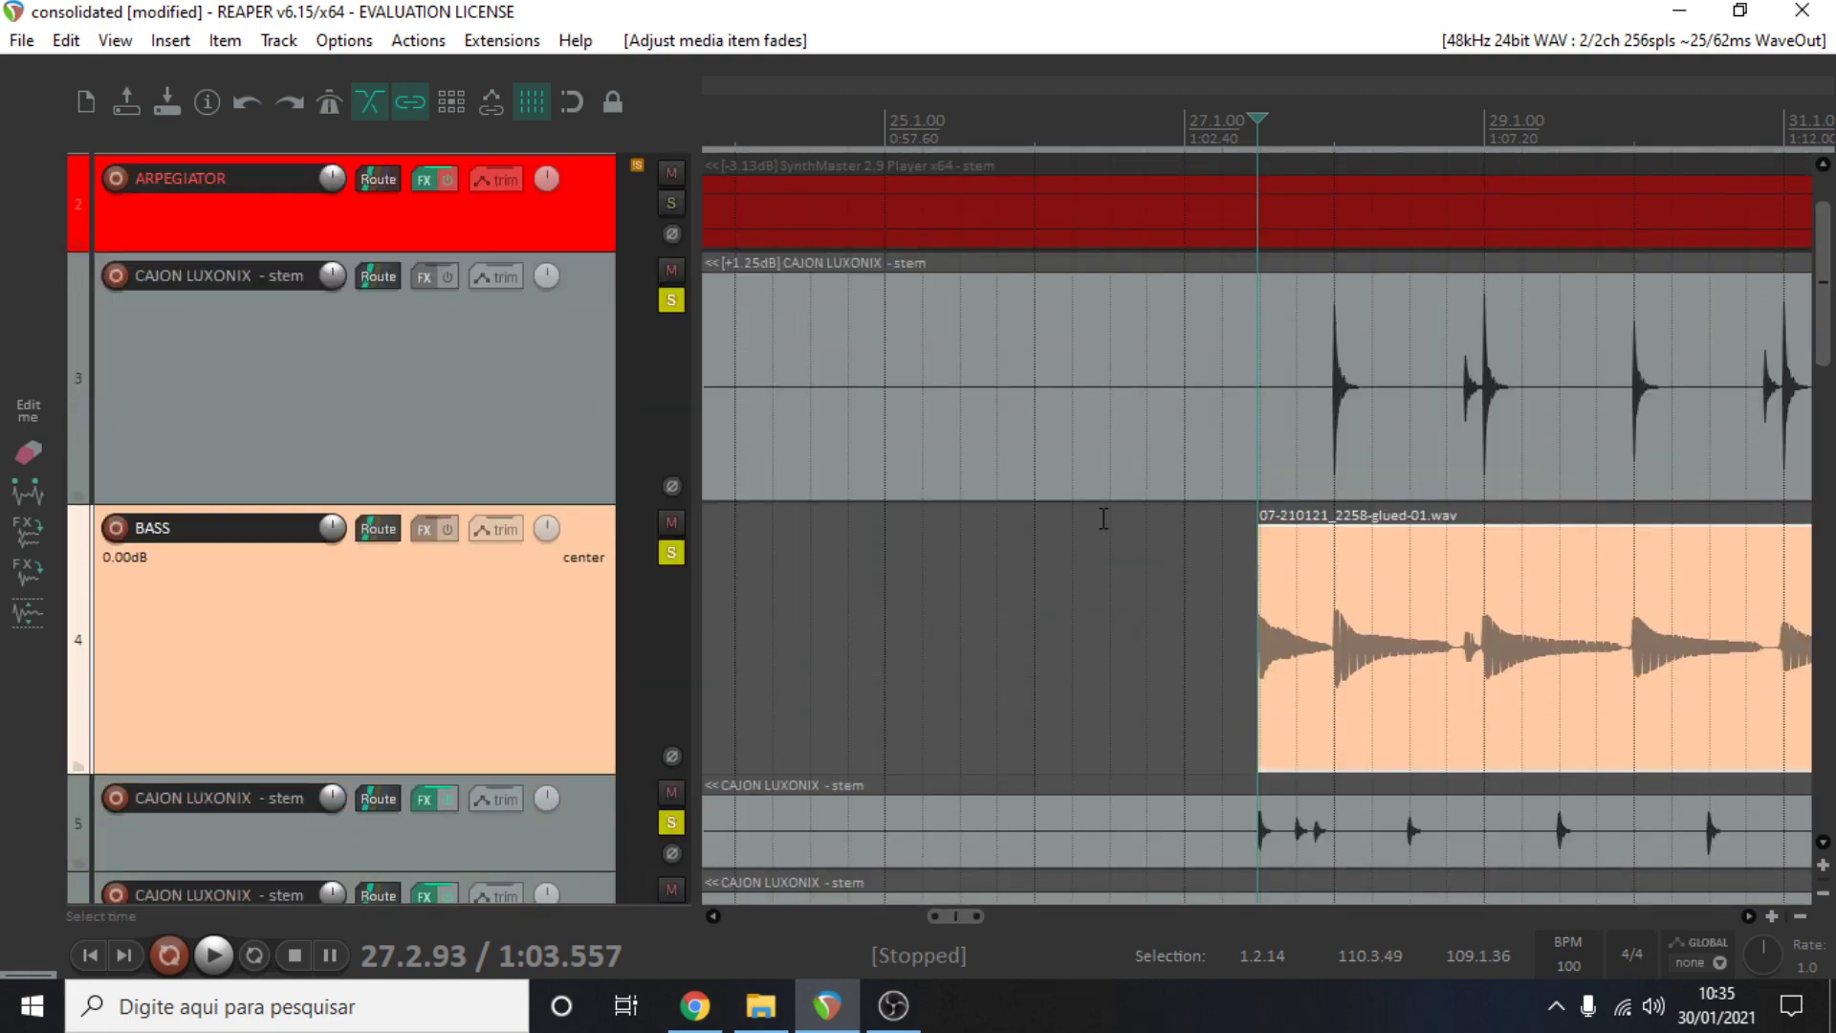
scroll(1238, 479, "up", 3)
scroll(1442, 440, "up", 3)
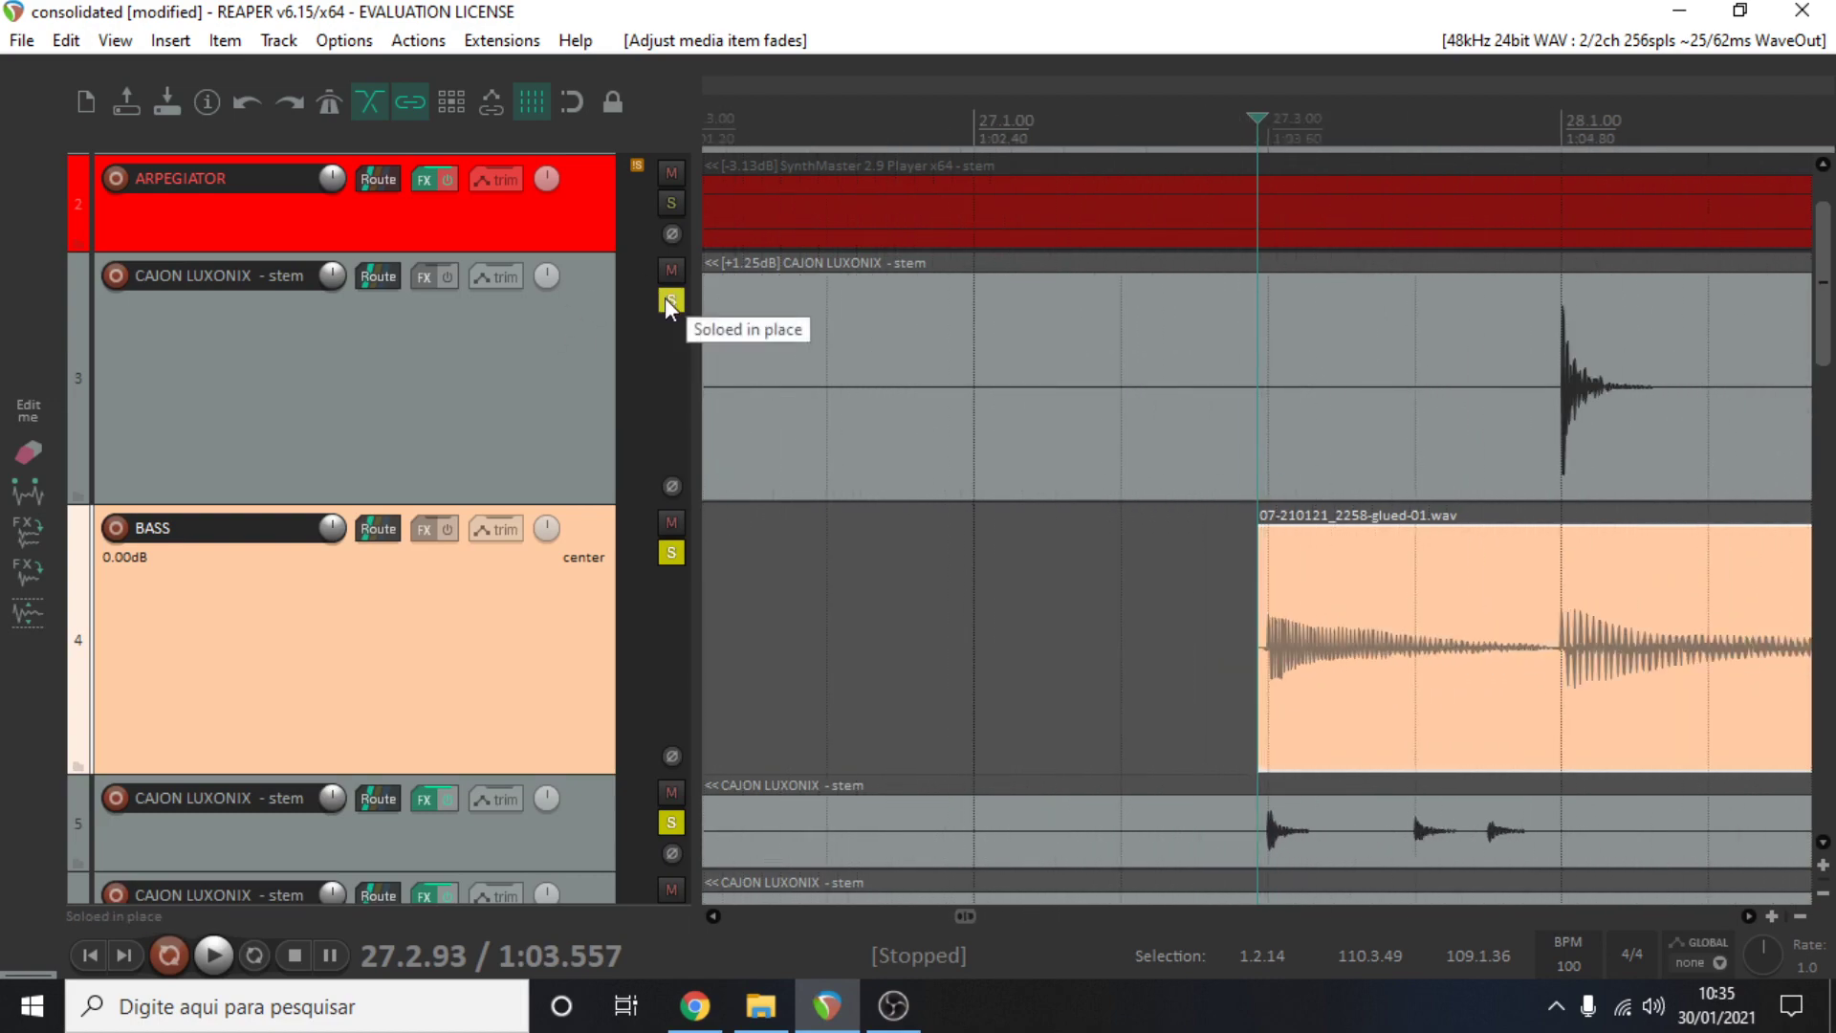
scroll(1379, 387, "down", 7)
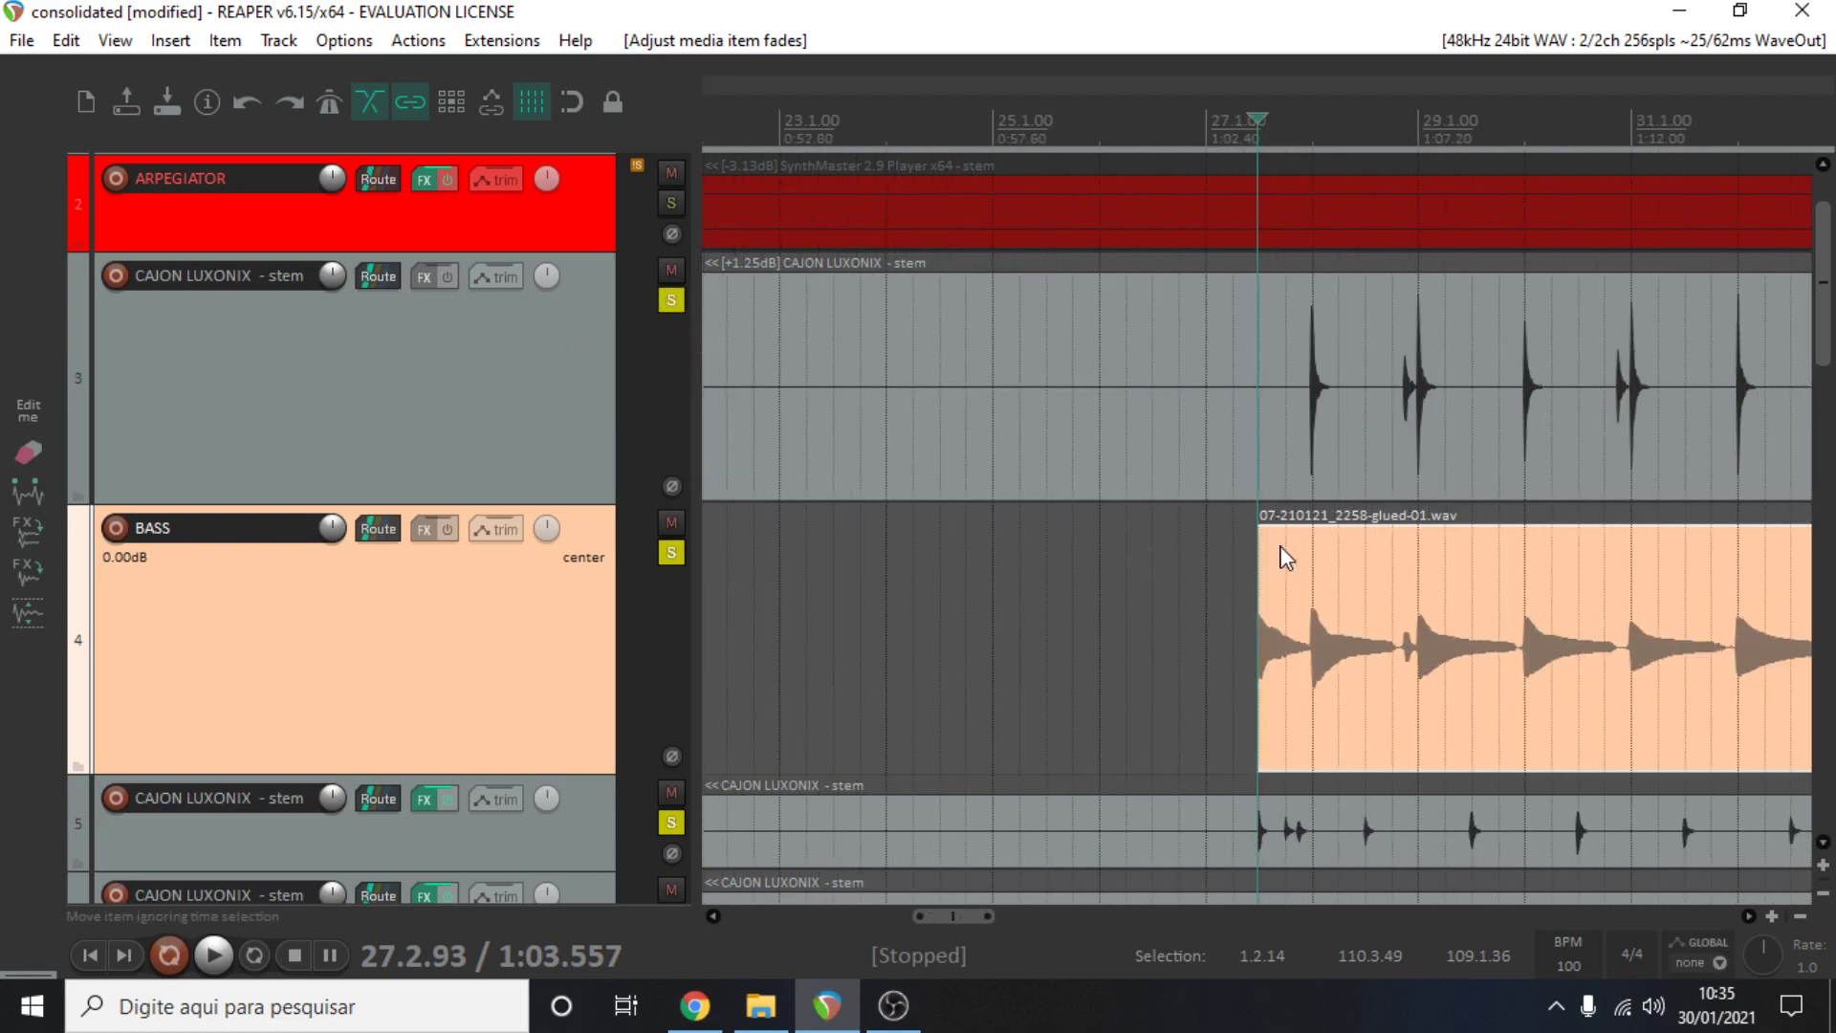
key("space")
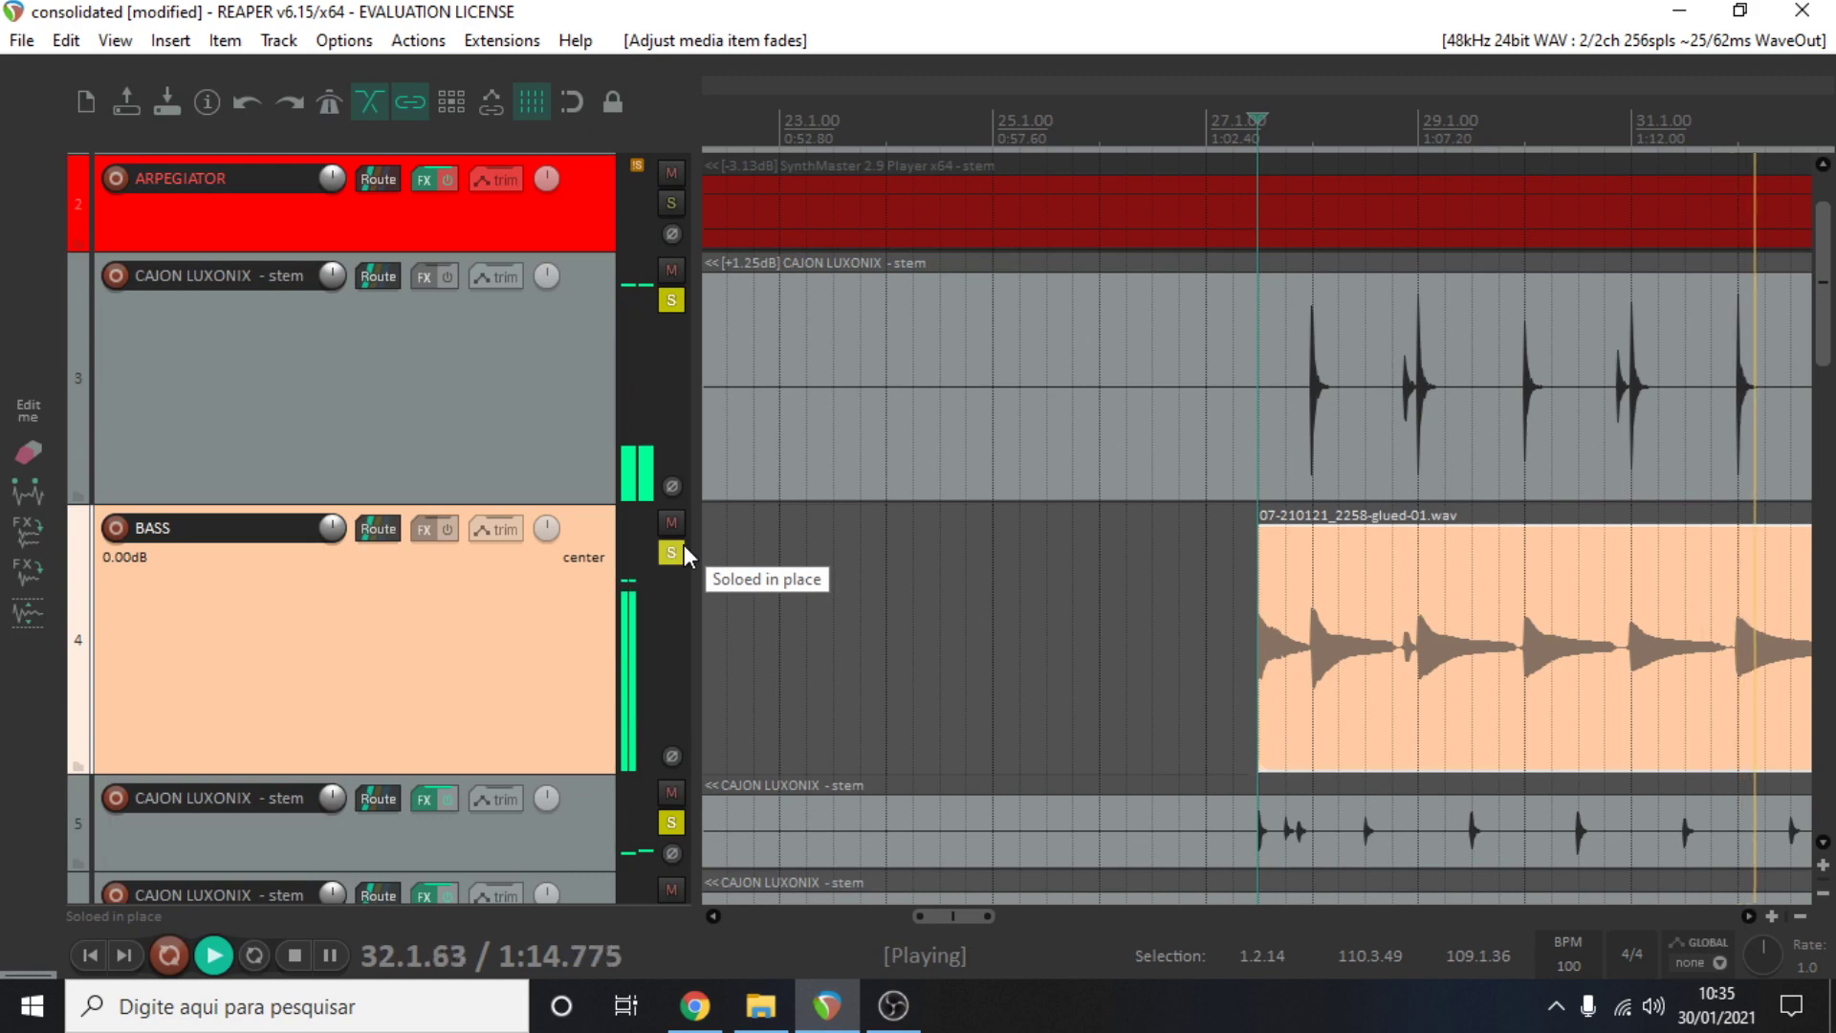
key("space")
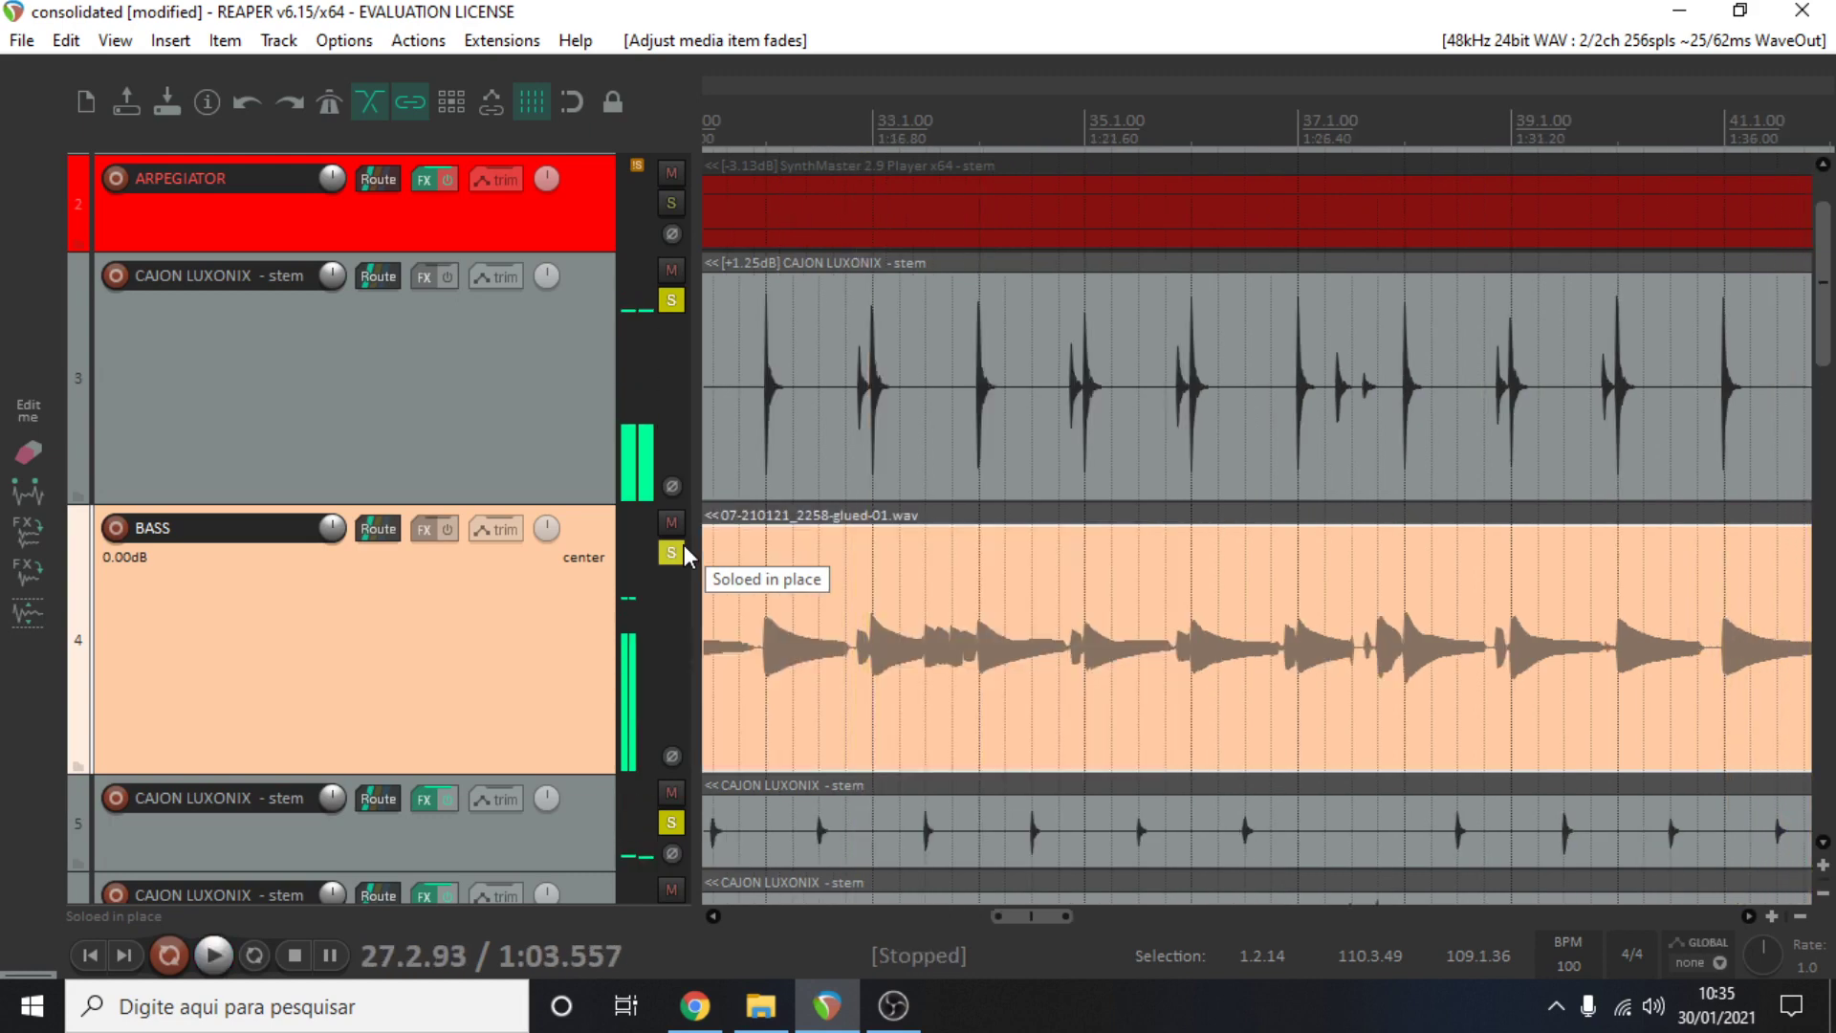
Solo only CAJON LUXONIX - stem track 3 together with the BASS track
left_click(672, 299, "ctrl+alt")
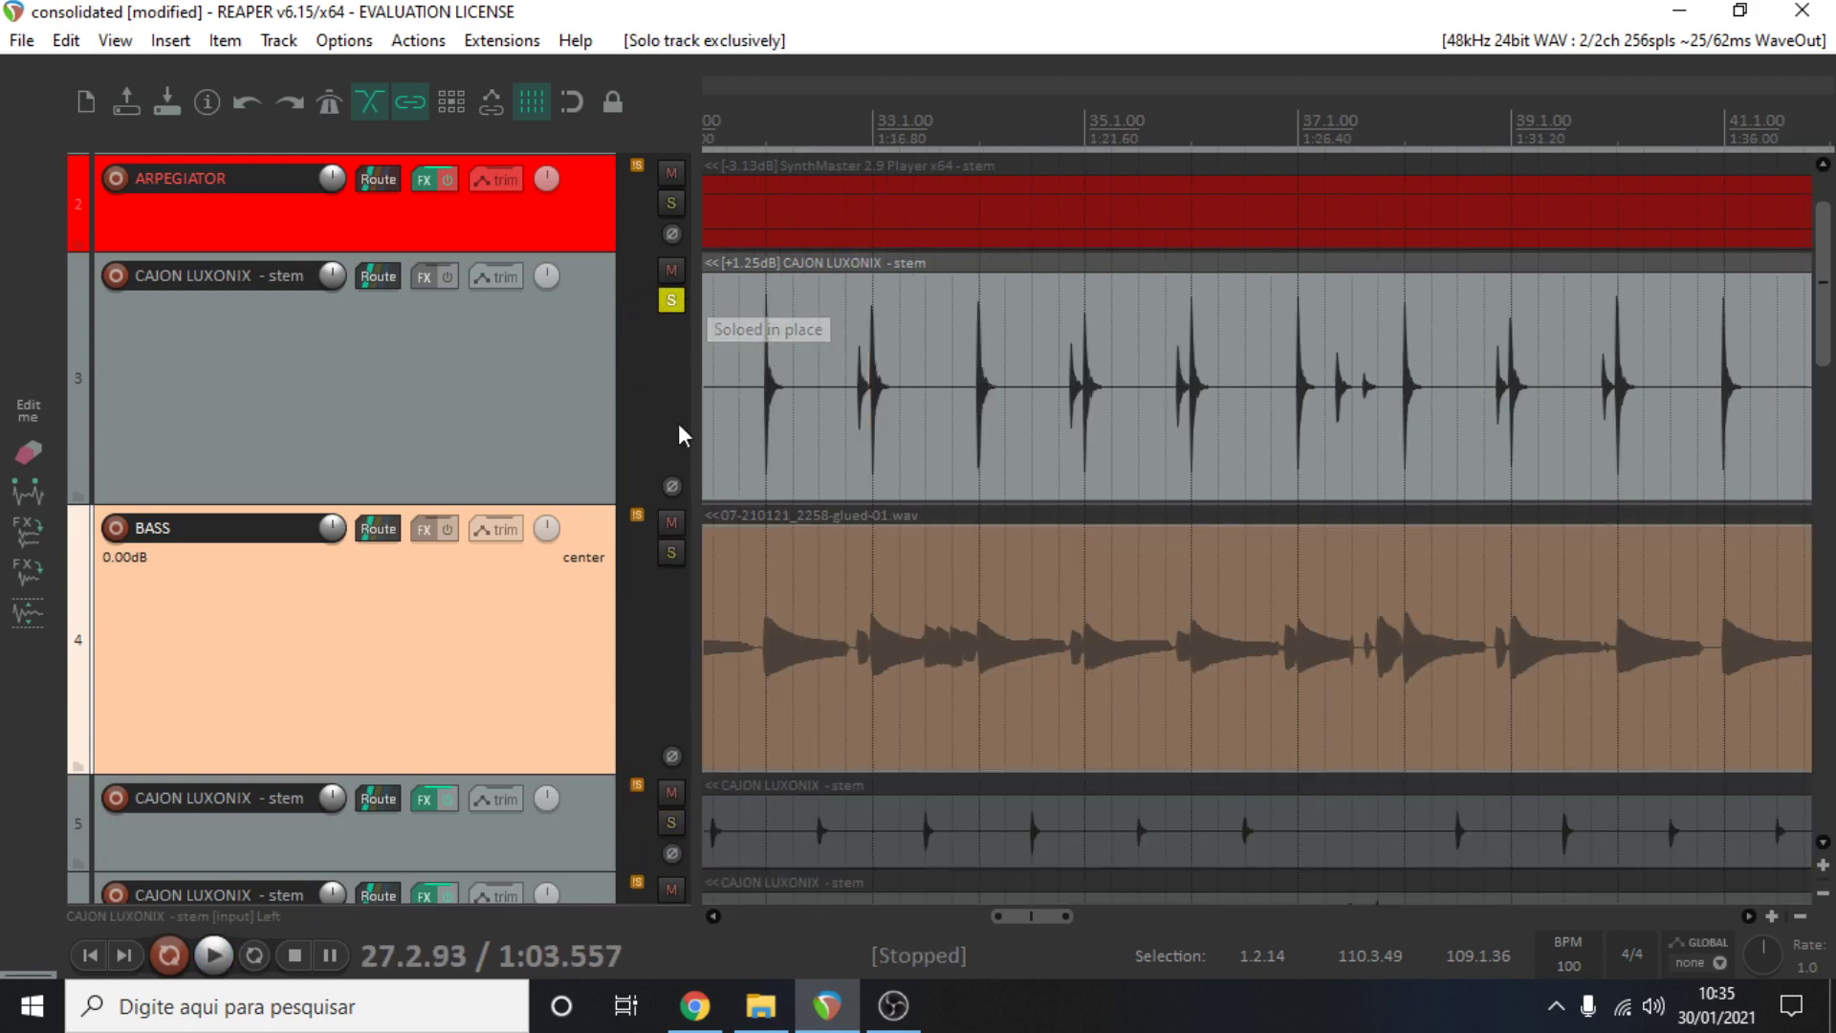
left_click(672, 552)
scroll(1325, 517, "up", 5)
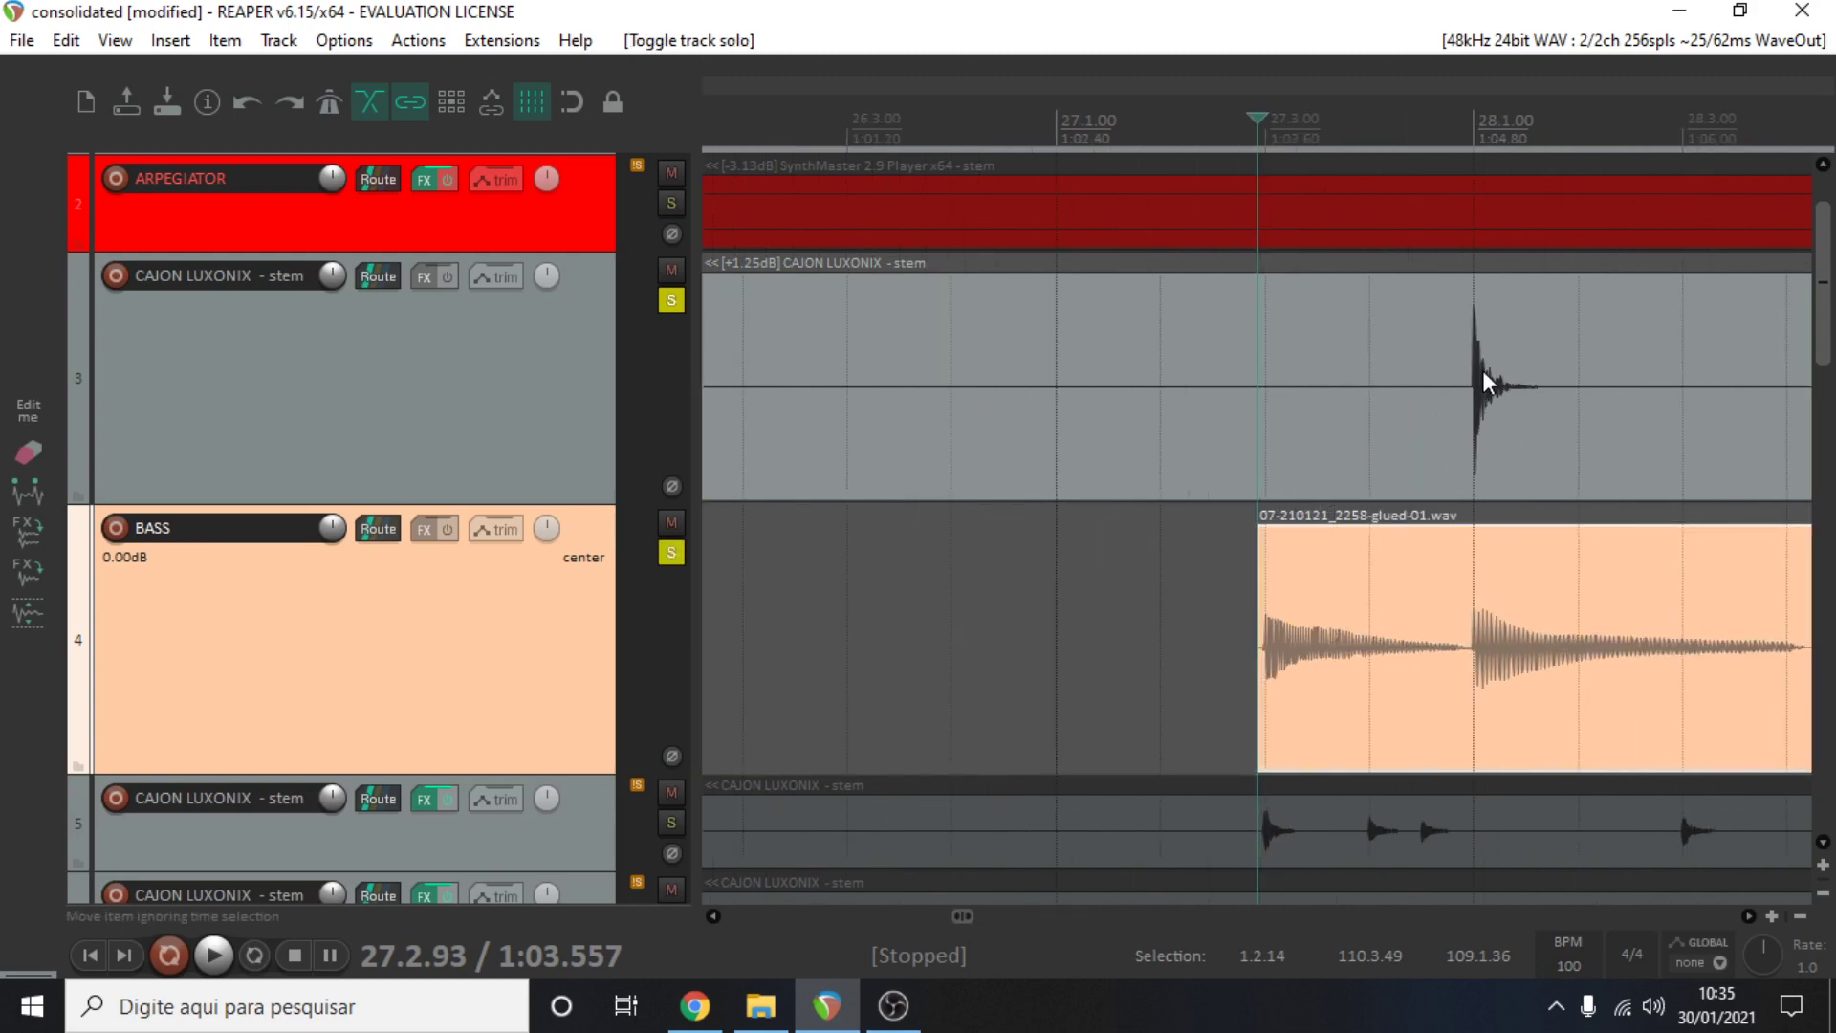
scroll(1413, 588, "down", 3)
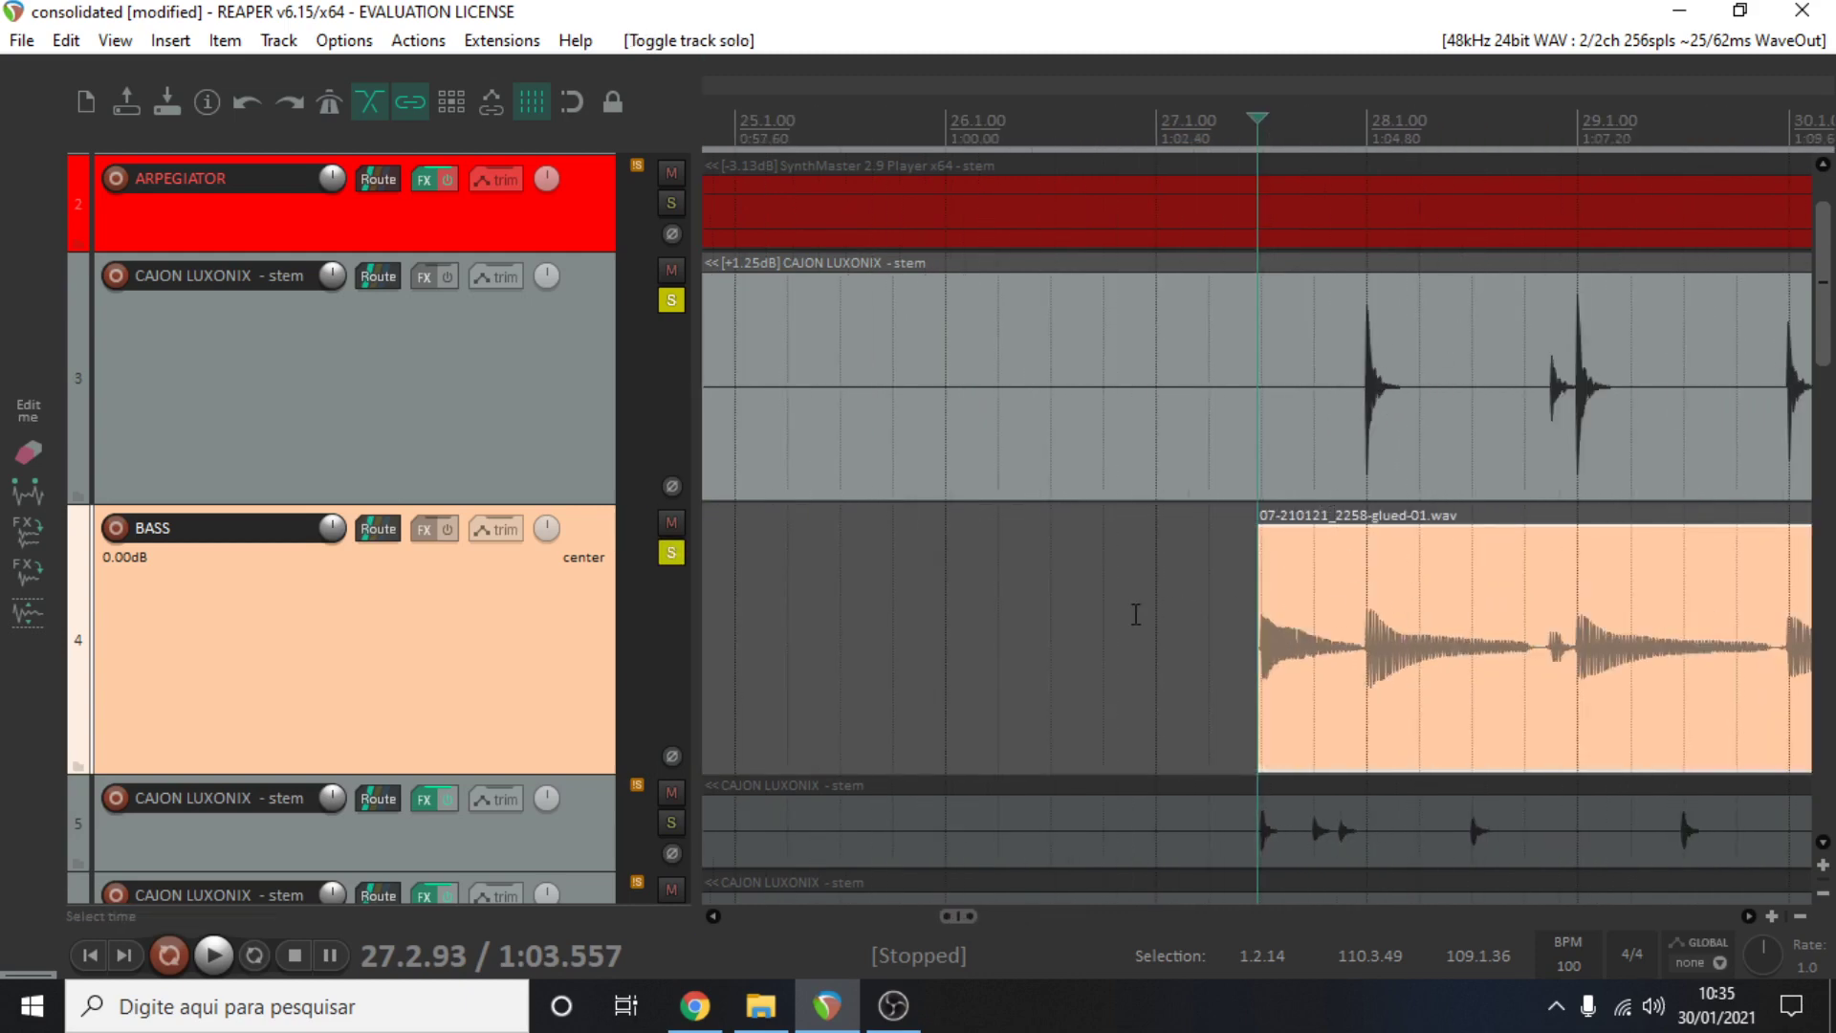
scroll(1377, 598, "down", 3)
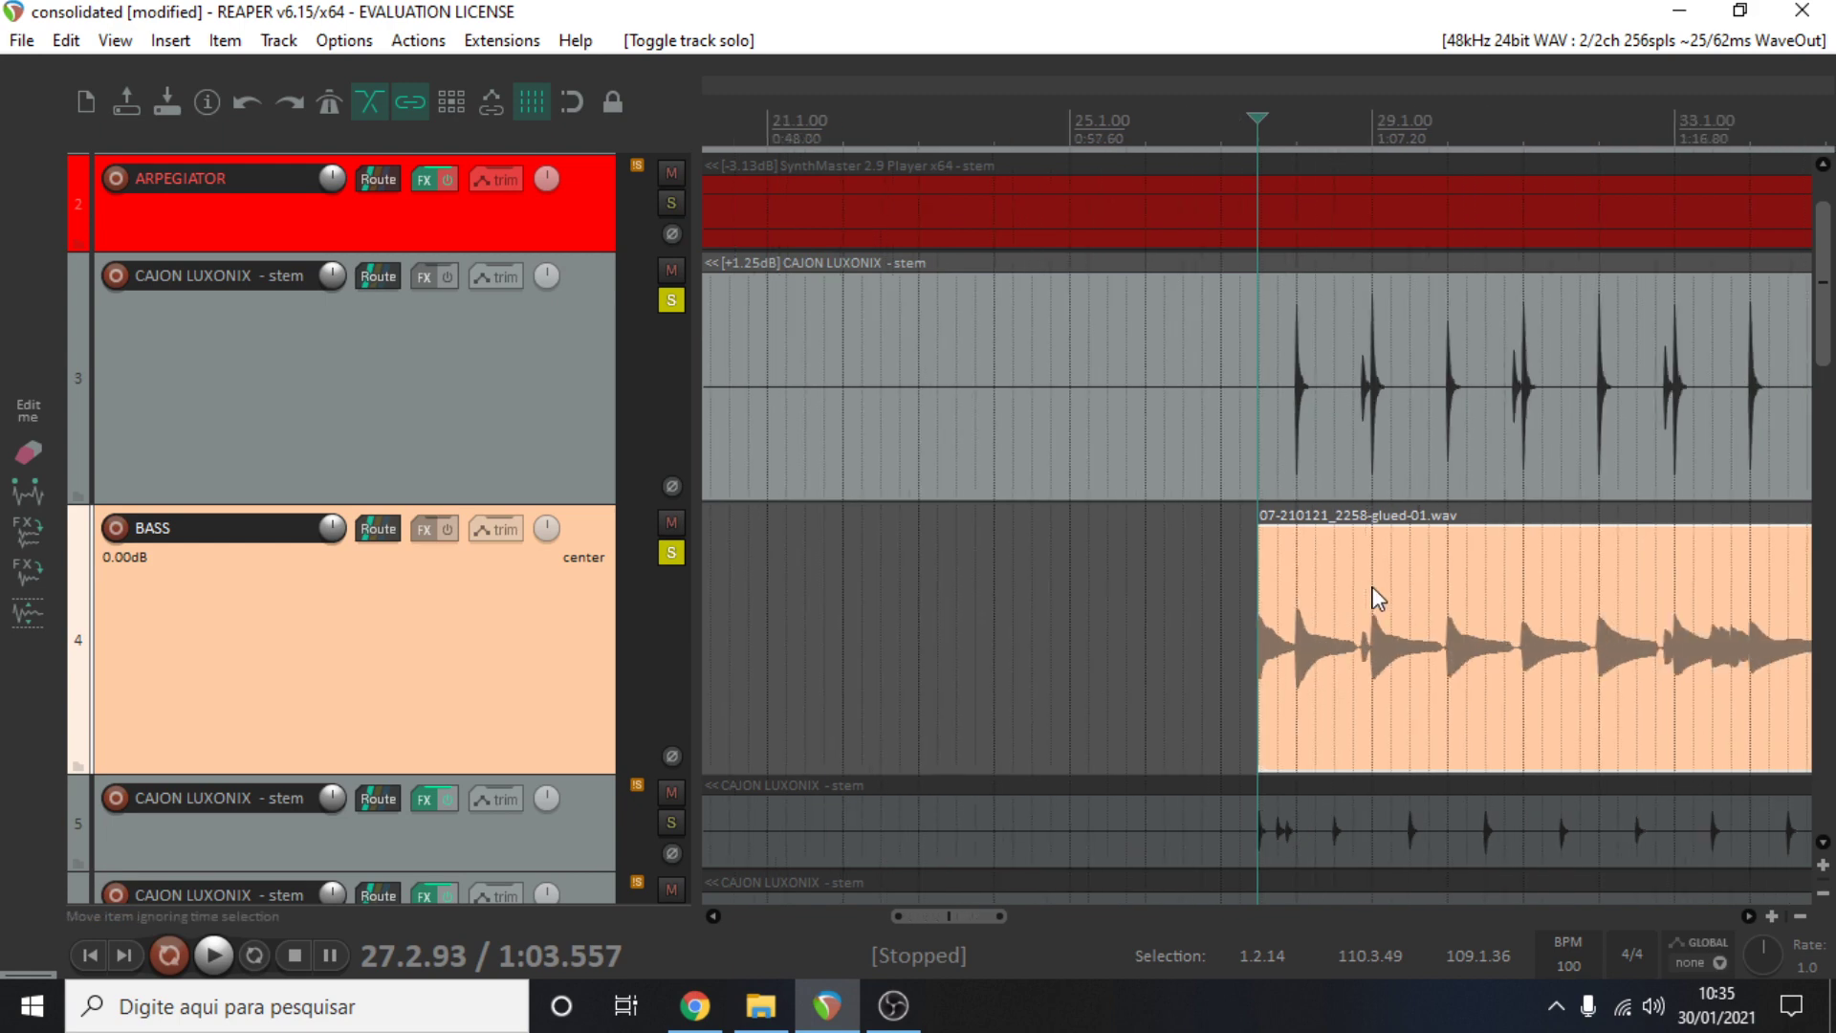
Add the ReaComp (Cockos) compressor to the BASS track and close its effects window
left_click(421, 529)
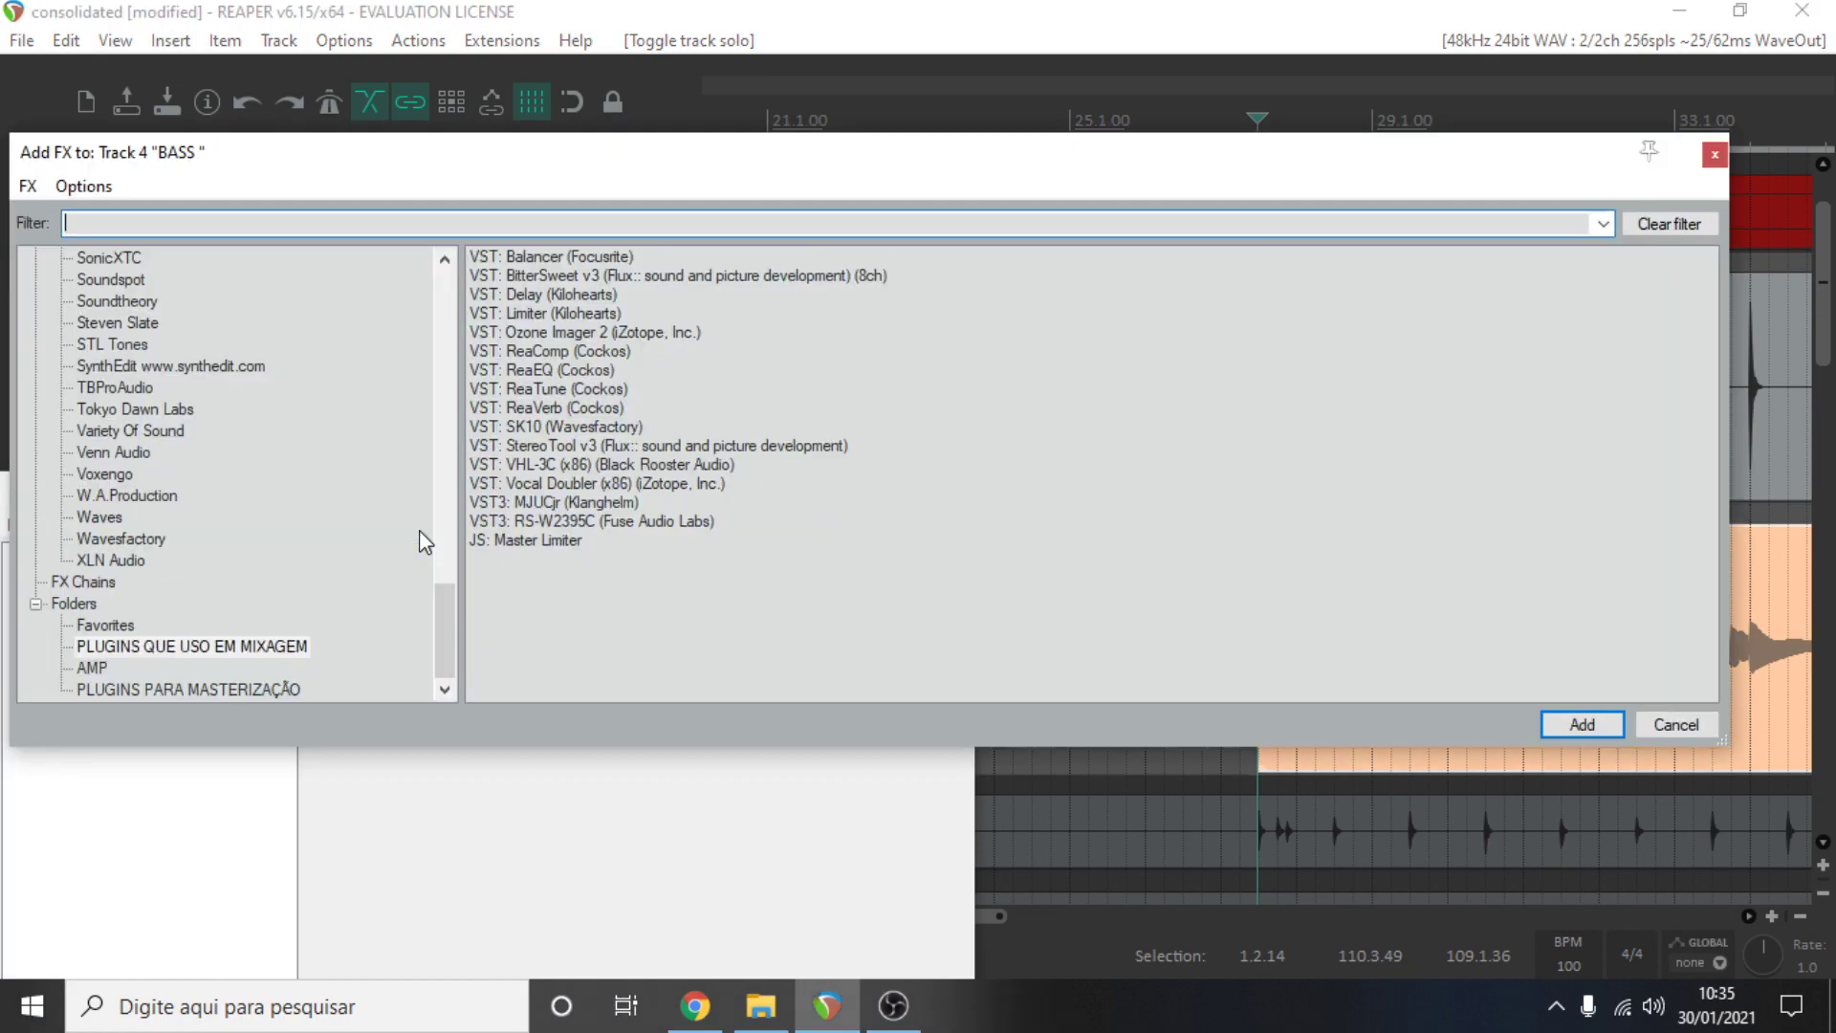
double_click(581, 352)
left_click_drag(797, 515, 961, 346)
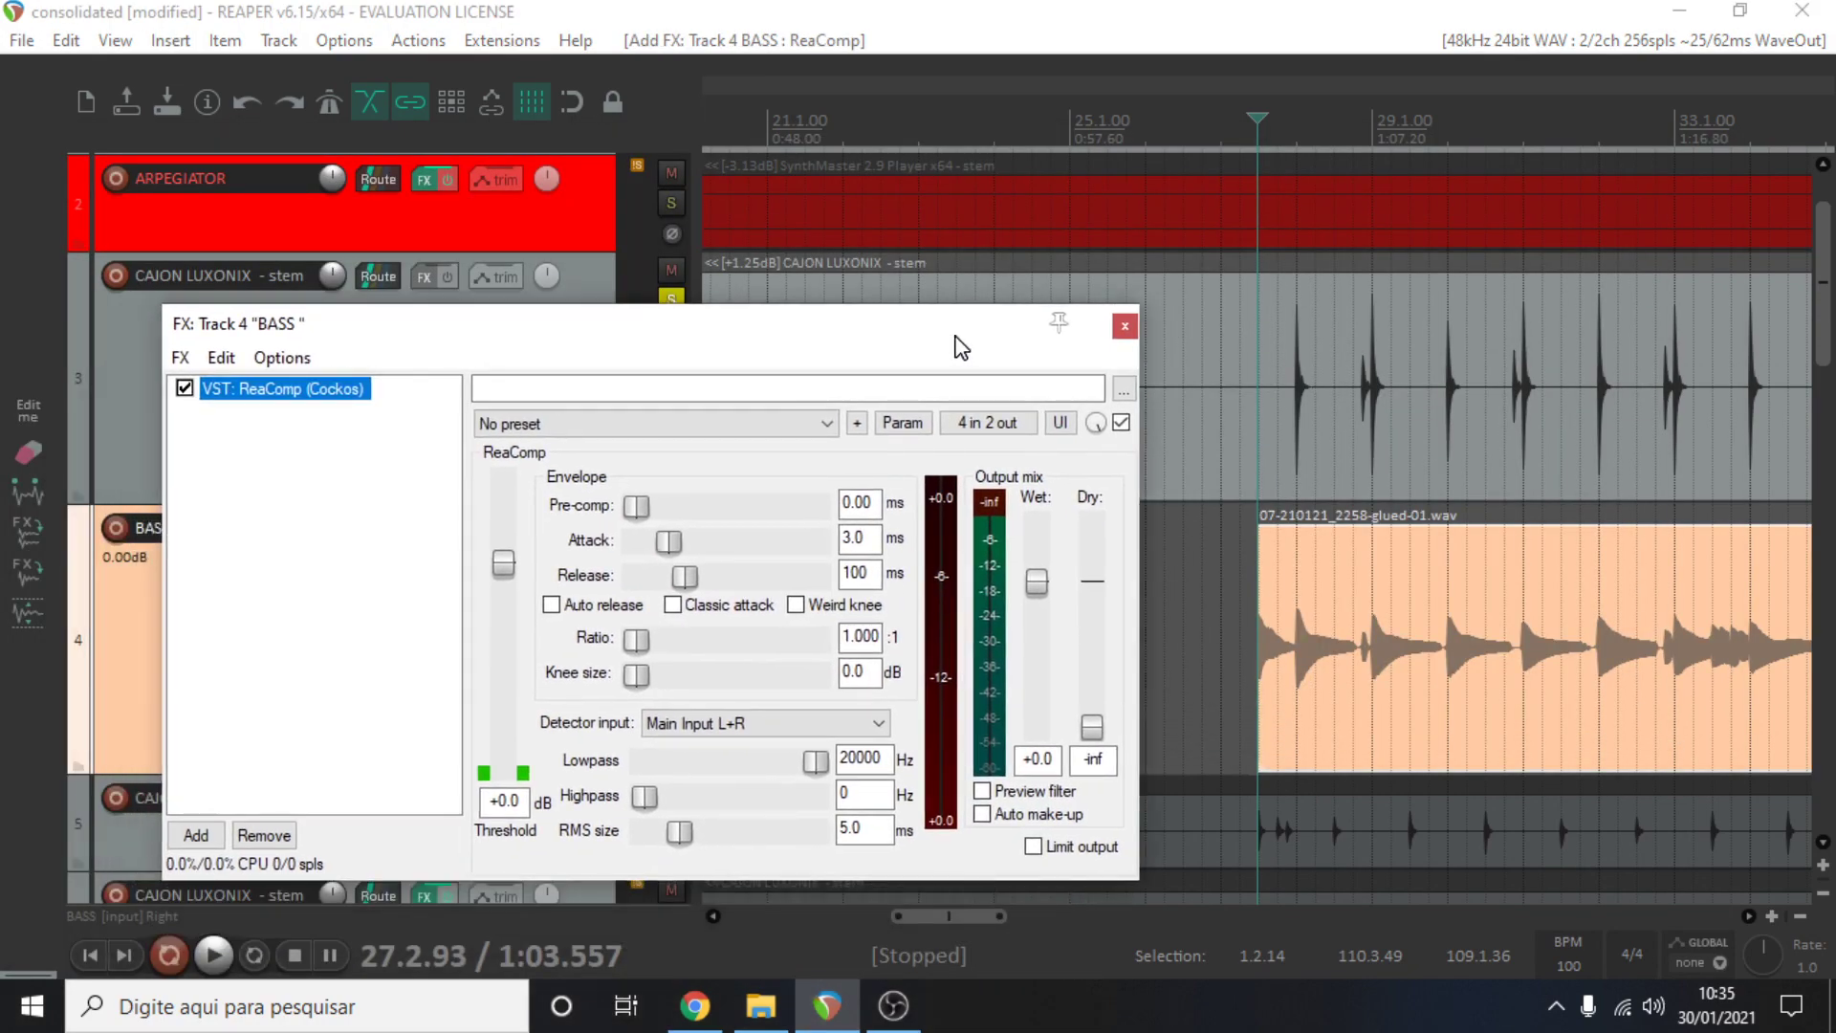
left_click(1125, 328)
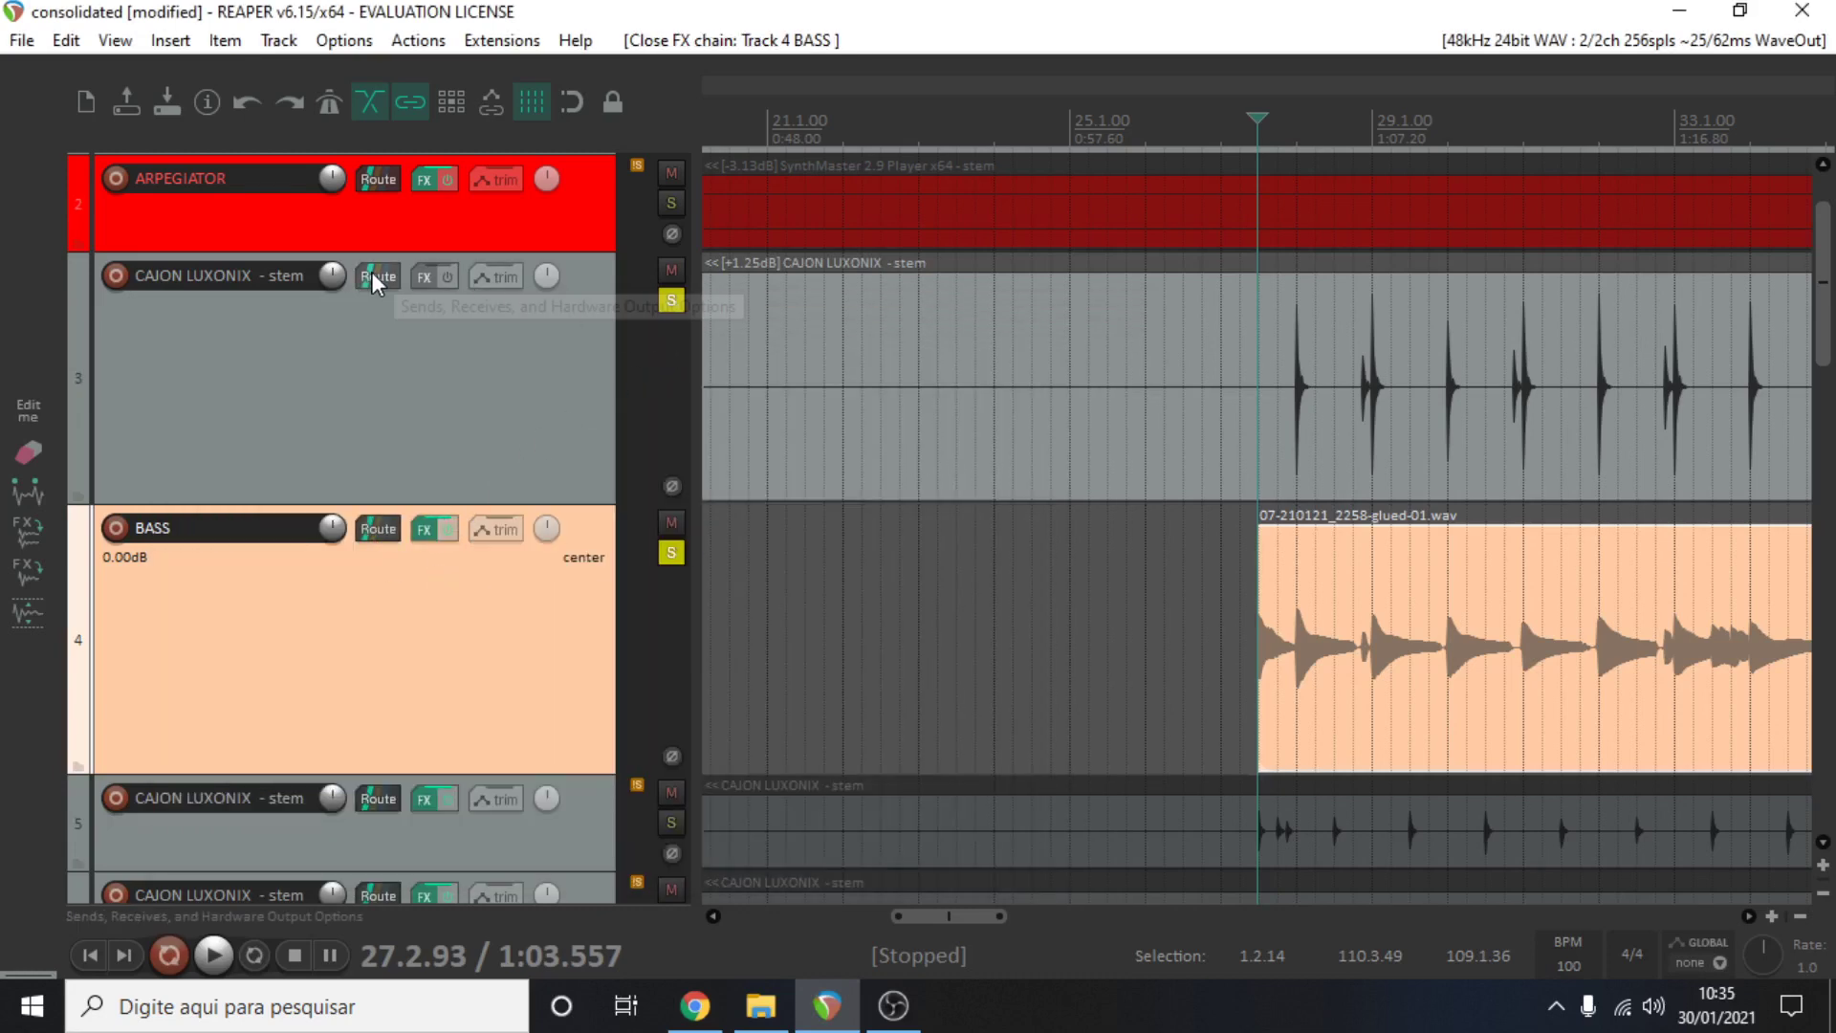
Set the detector input of ReaComp on the BASS track to Auxiliary Input L+R and close the effects window
left_click(424, 529)
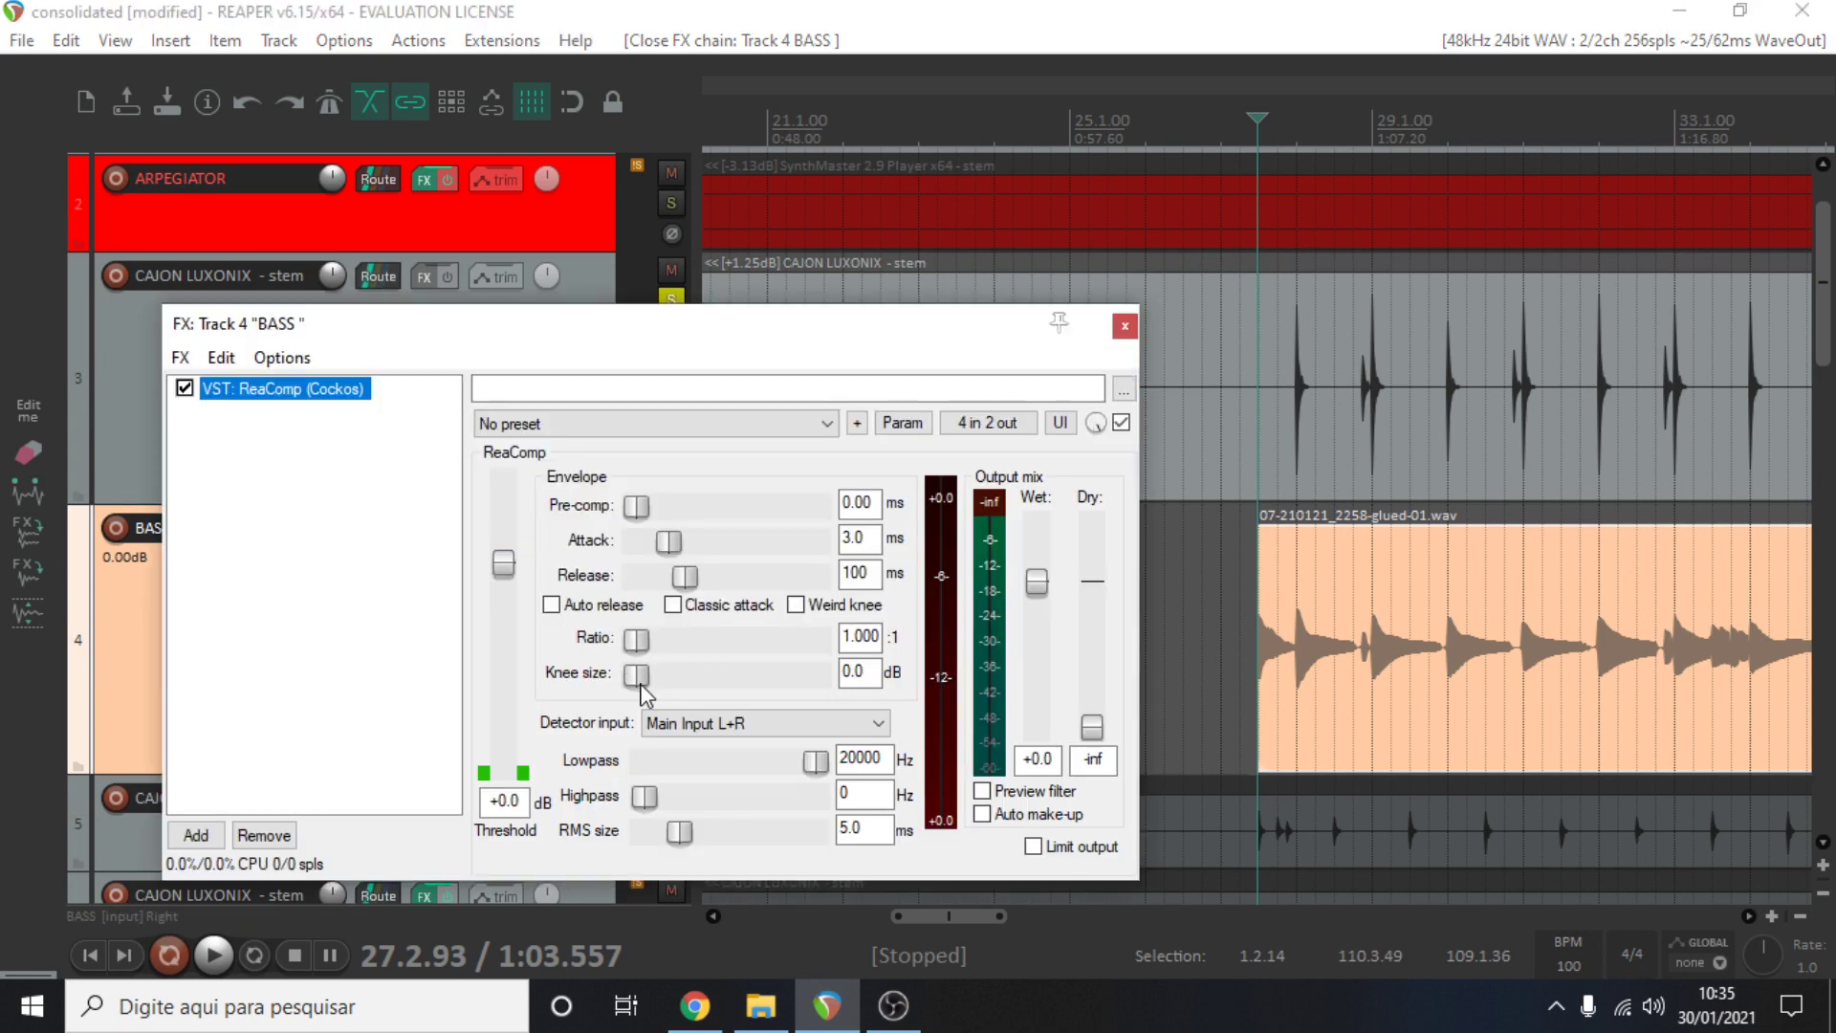
left_click(687, 722)
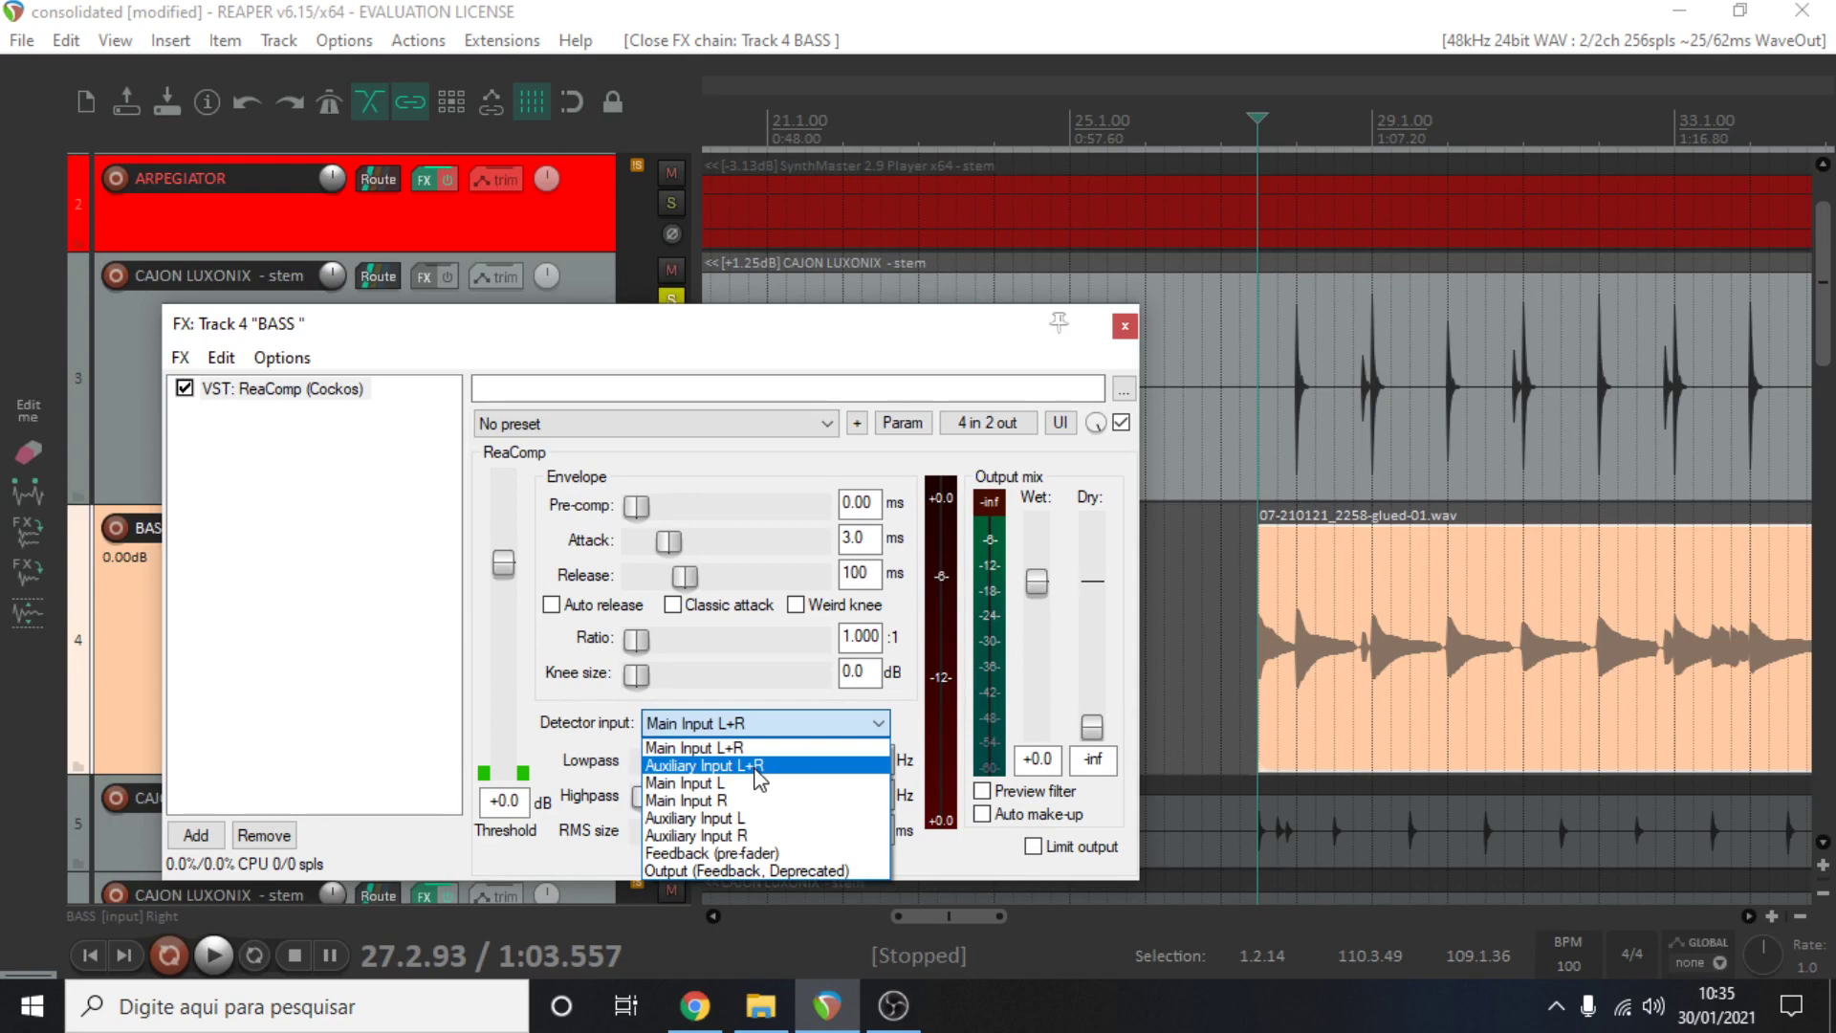
left_click(760, 768)
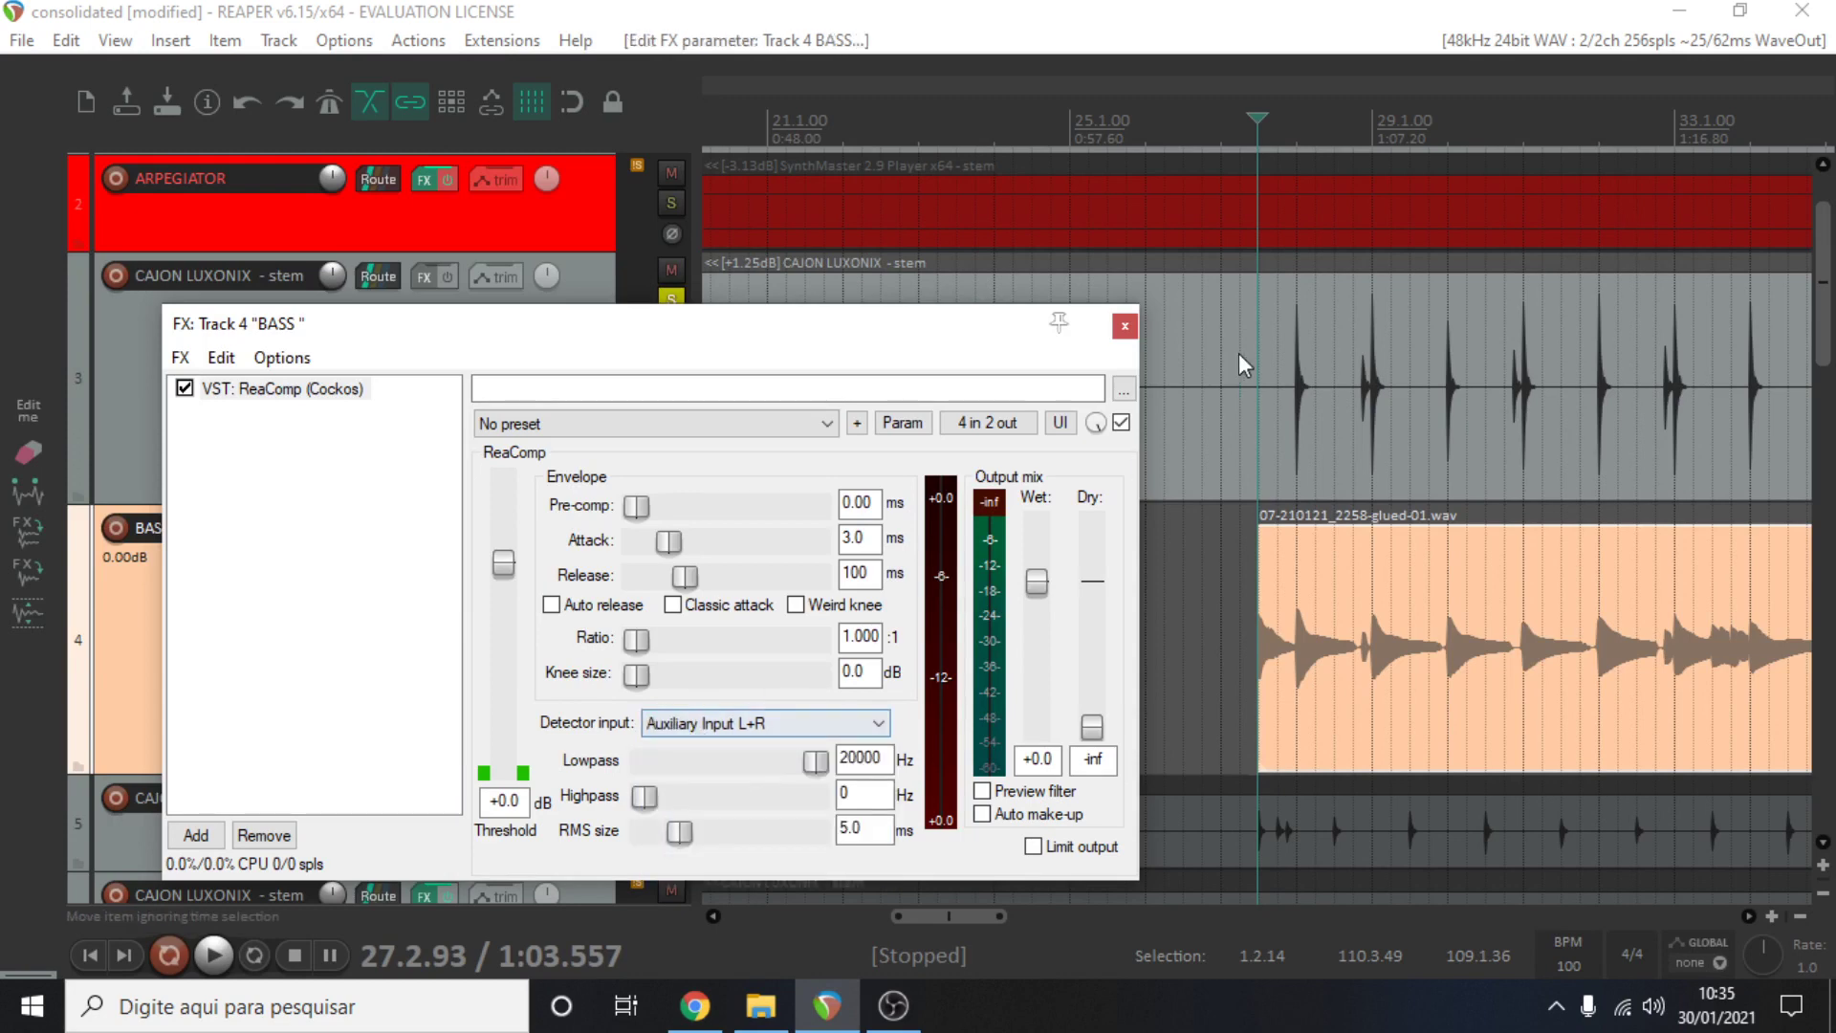
left_click(1125, 326)
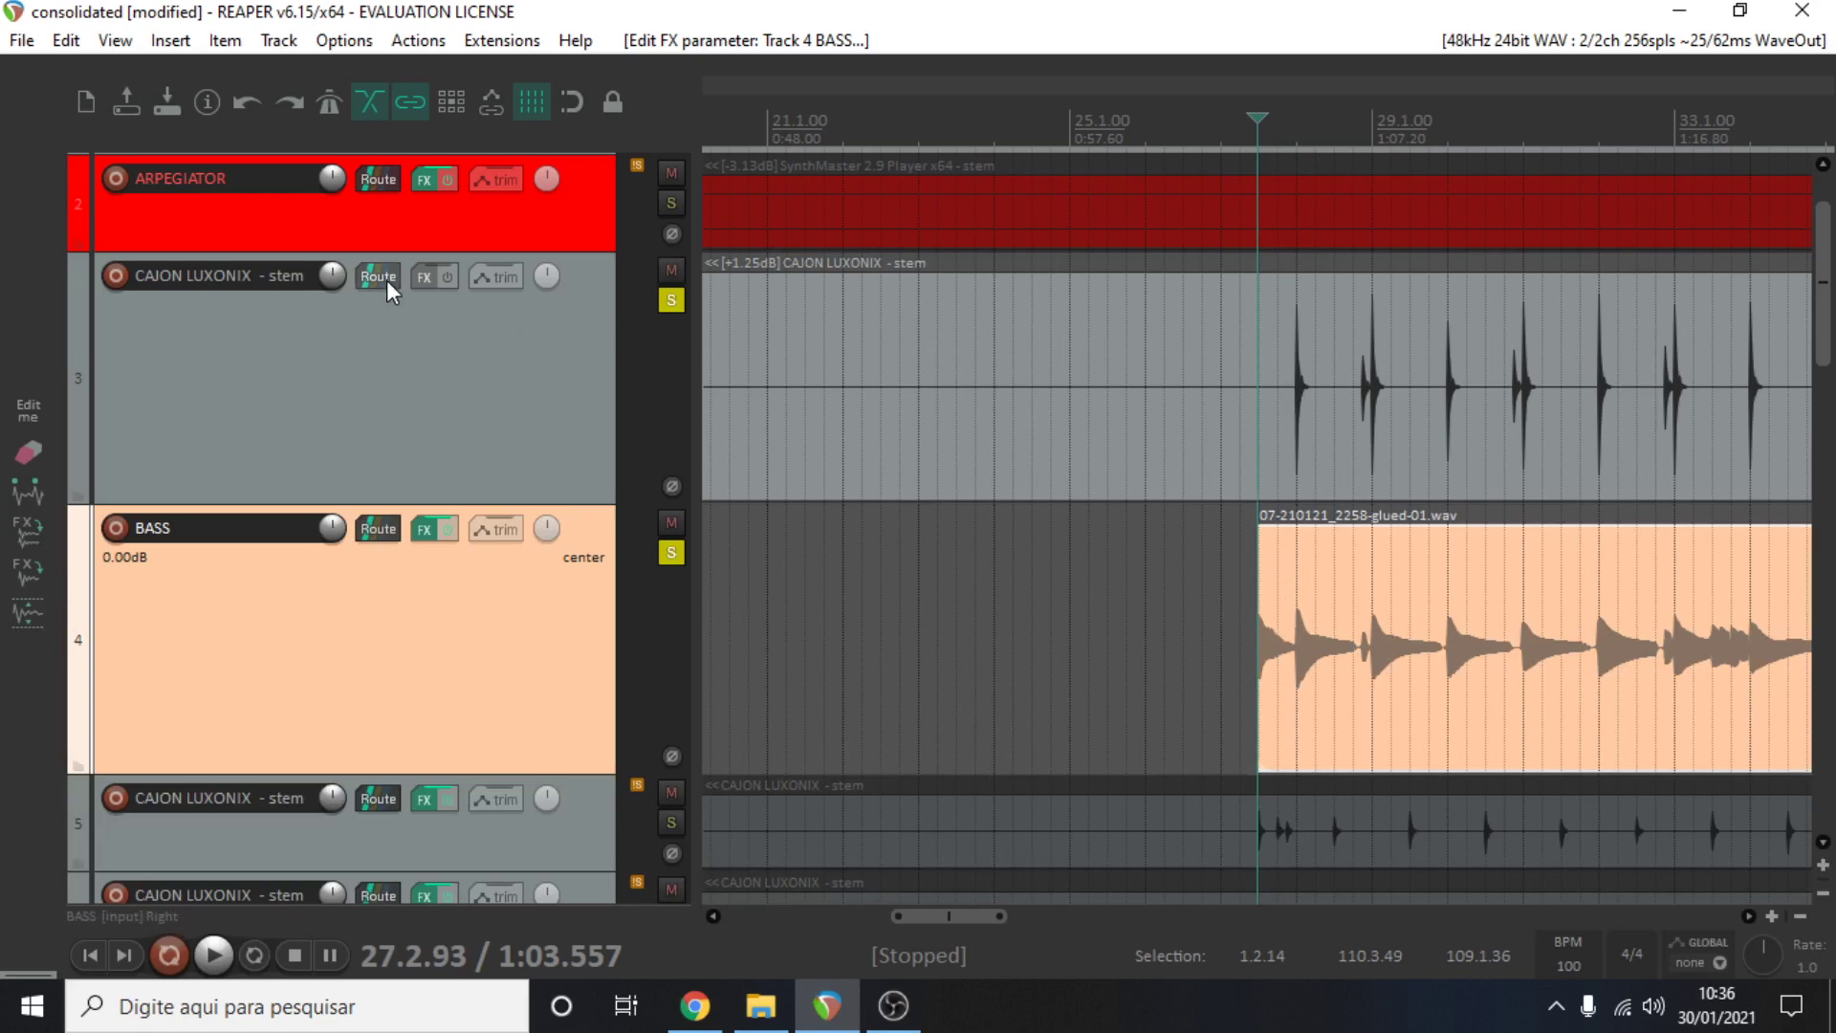
Create a send from CAJON LUXONIX - stem track 3 to BASS, routing audio 1/2 to channels 3/4
scroll(1377, 375, "up", 3)
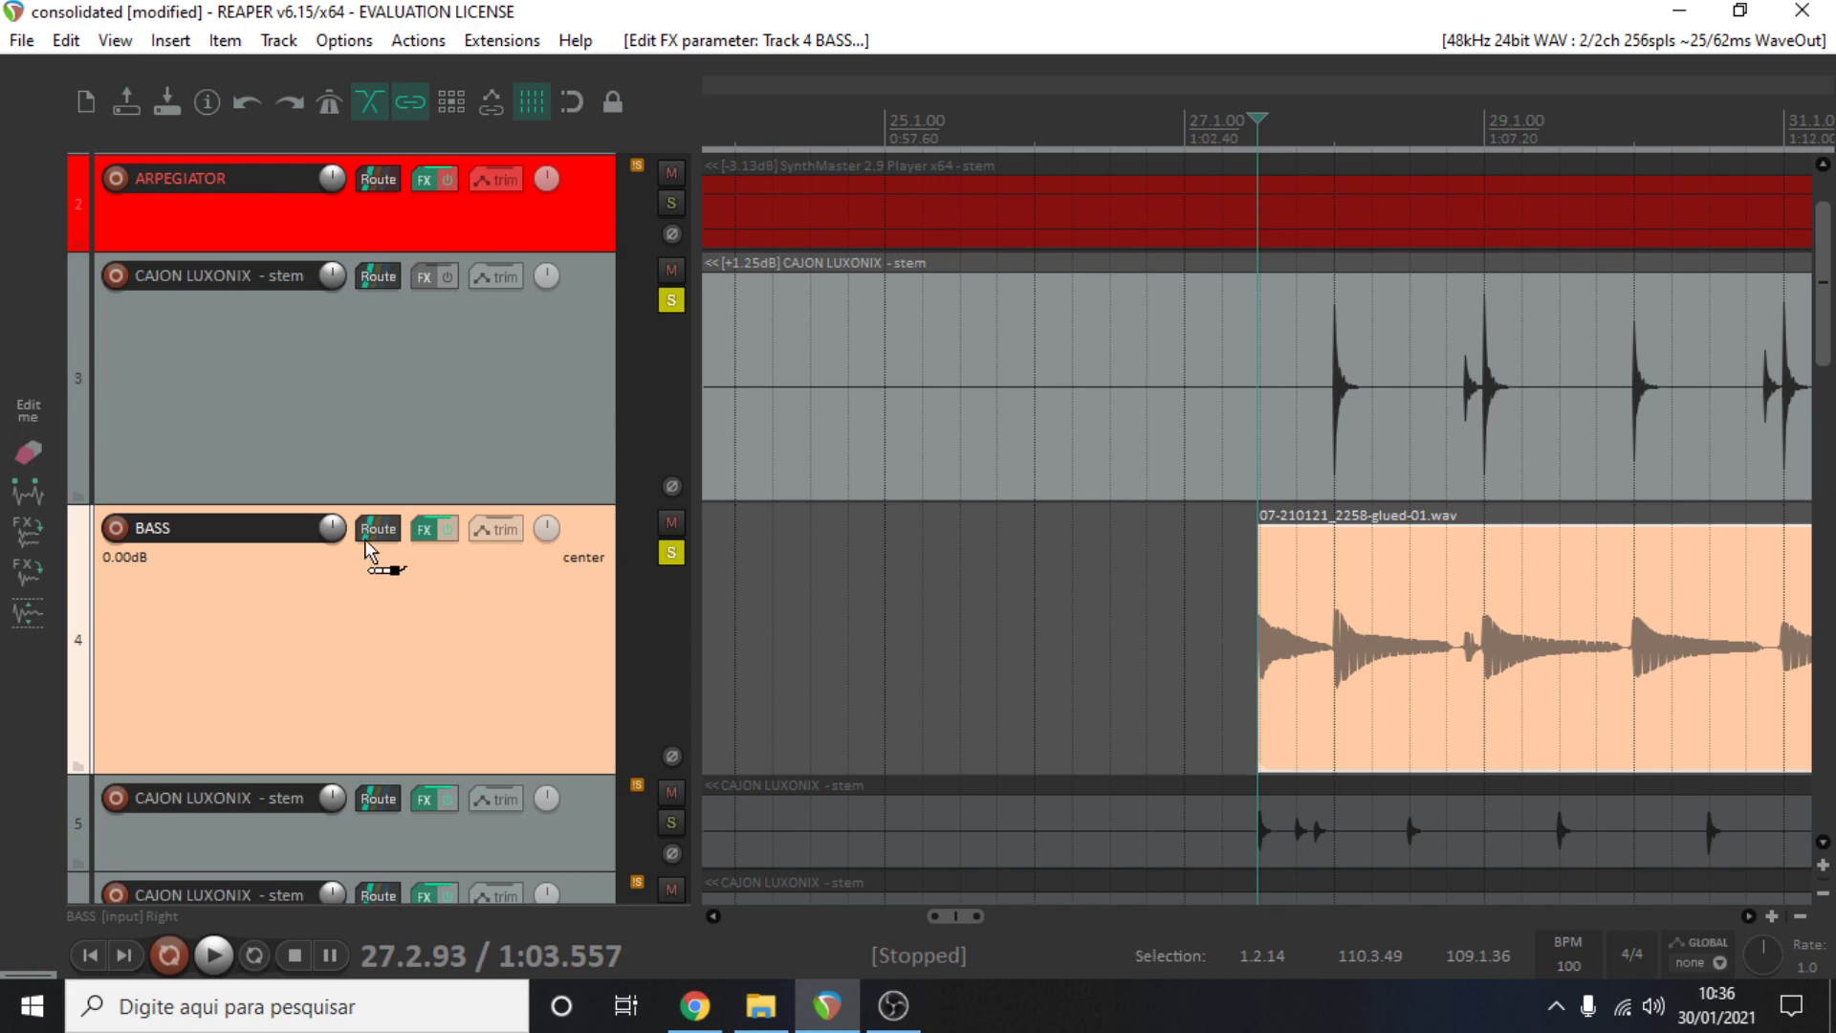
left_click_drag(381, 525, 380, 525)
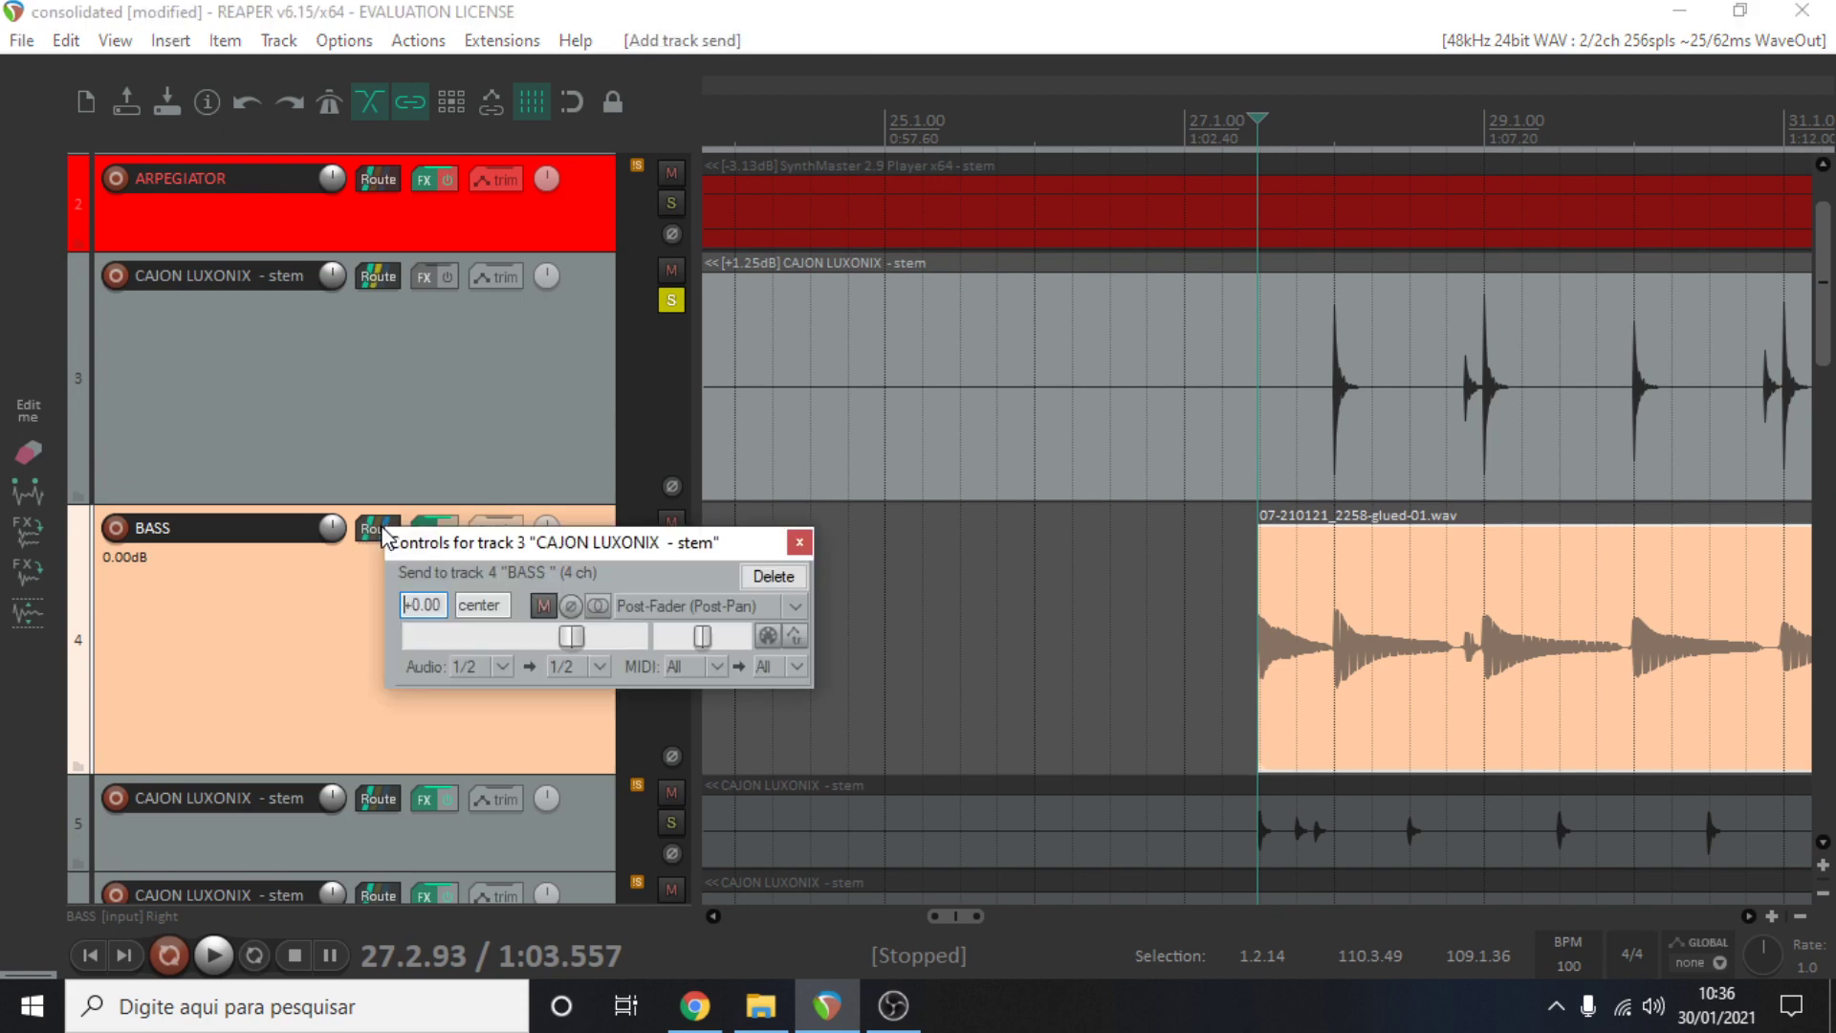
left_click(592, 671)
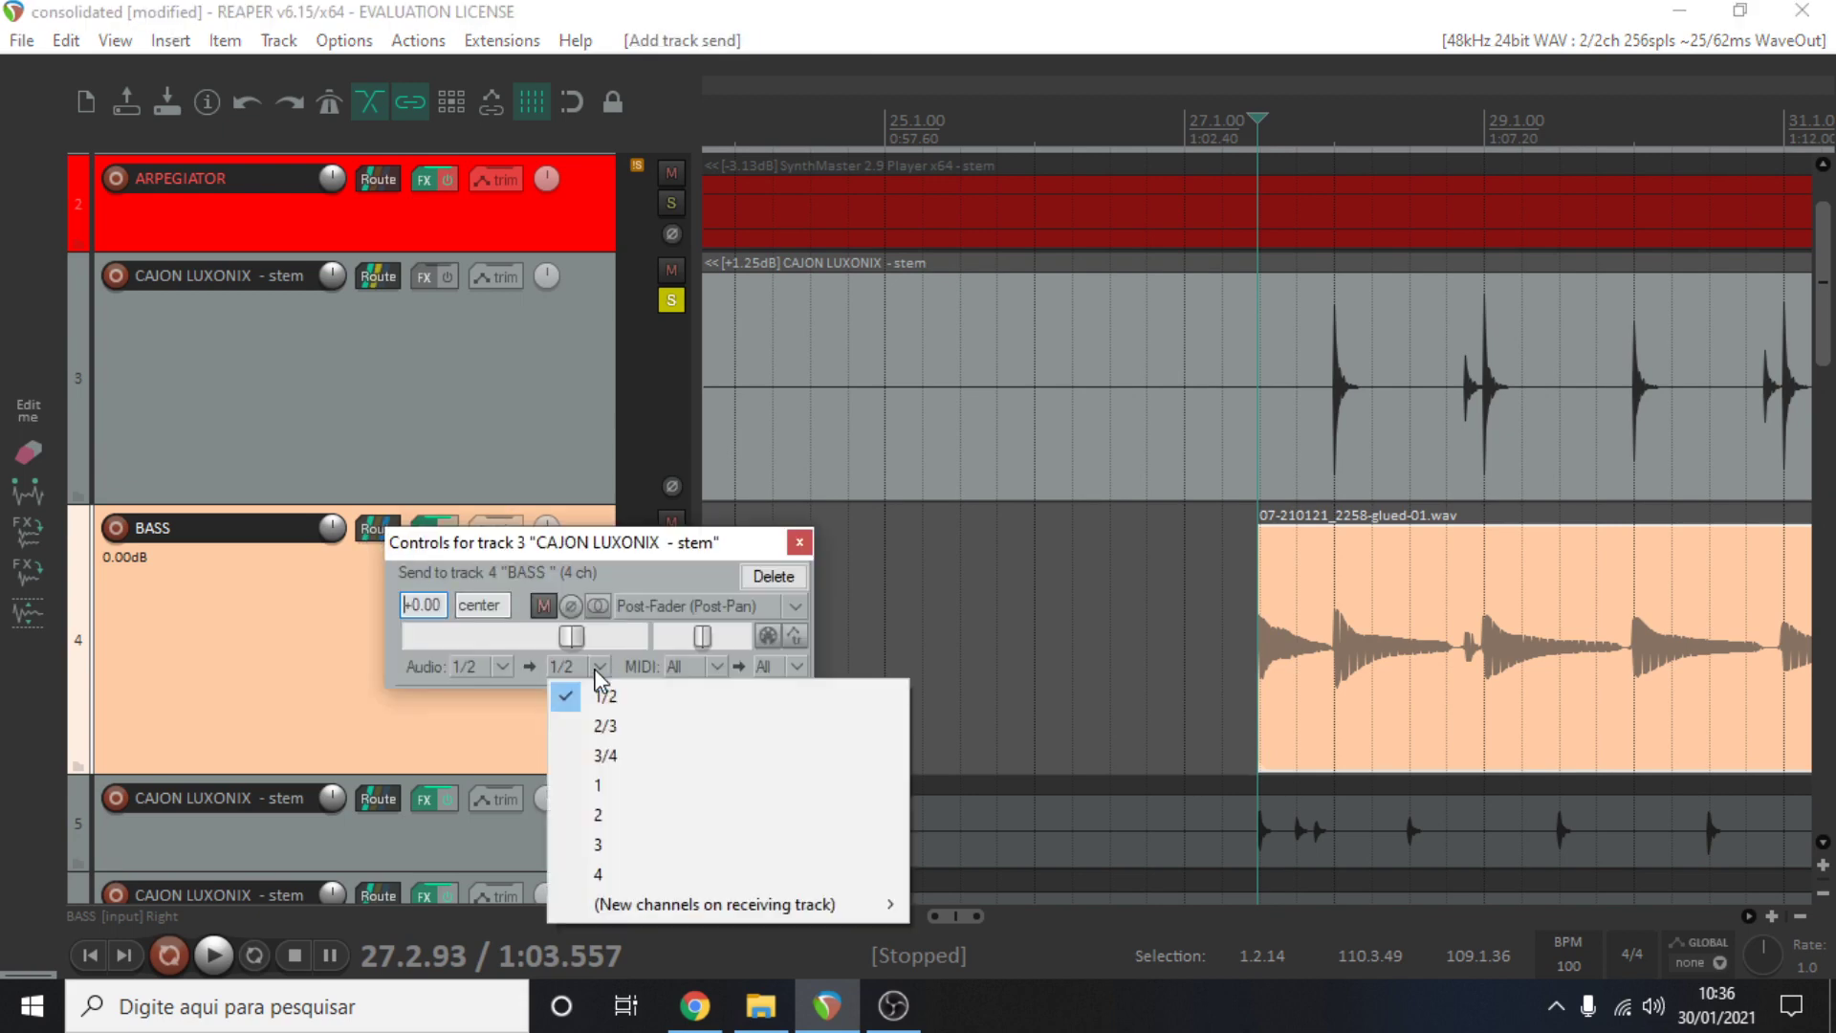
left_click(635, 757)
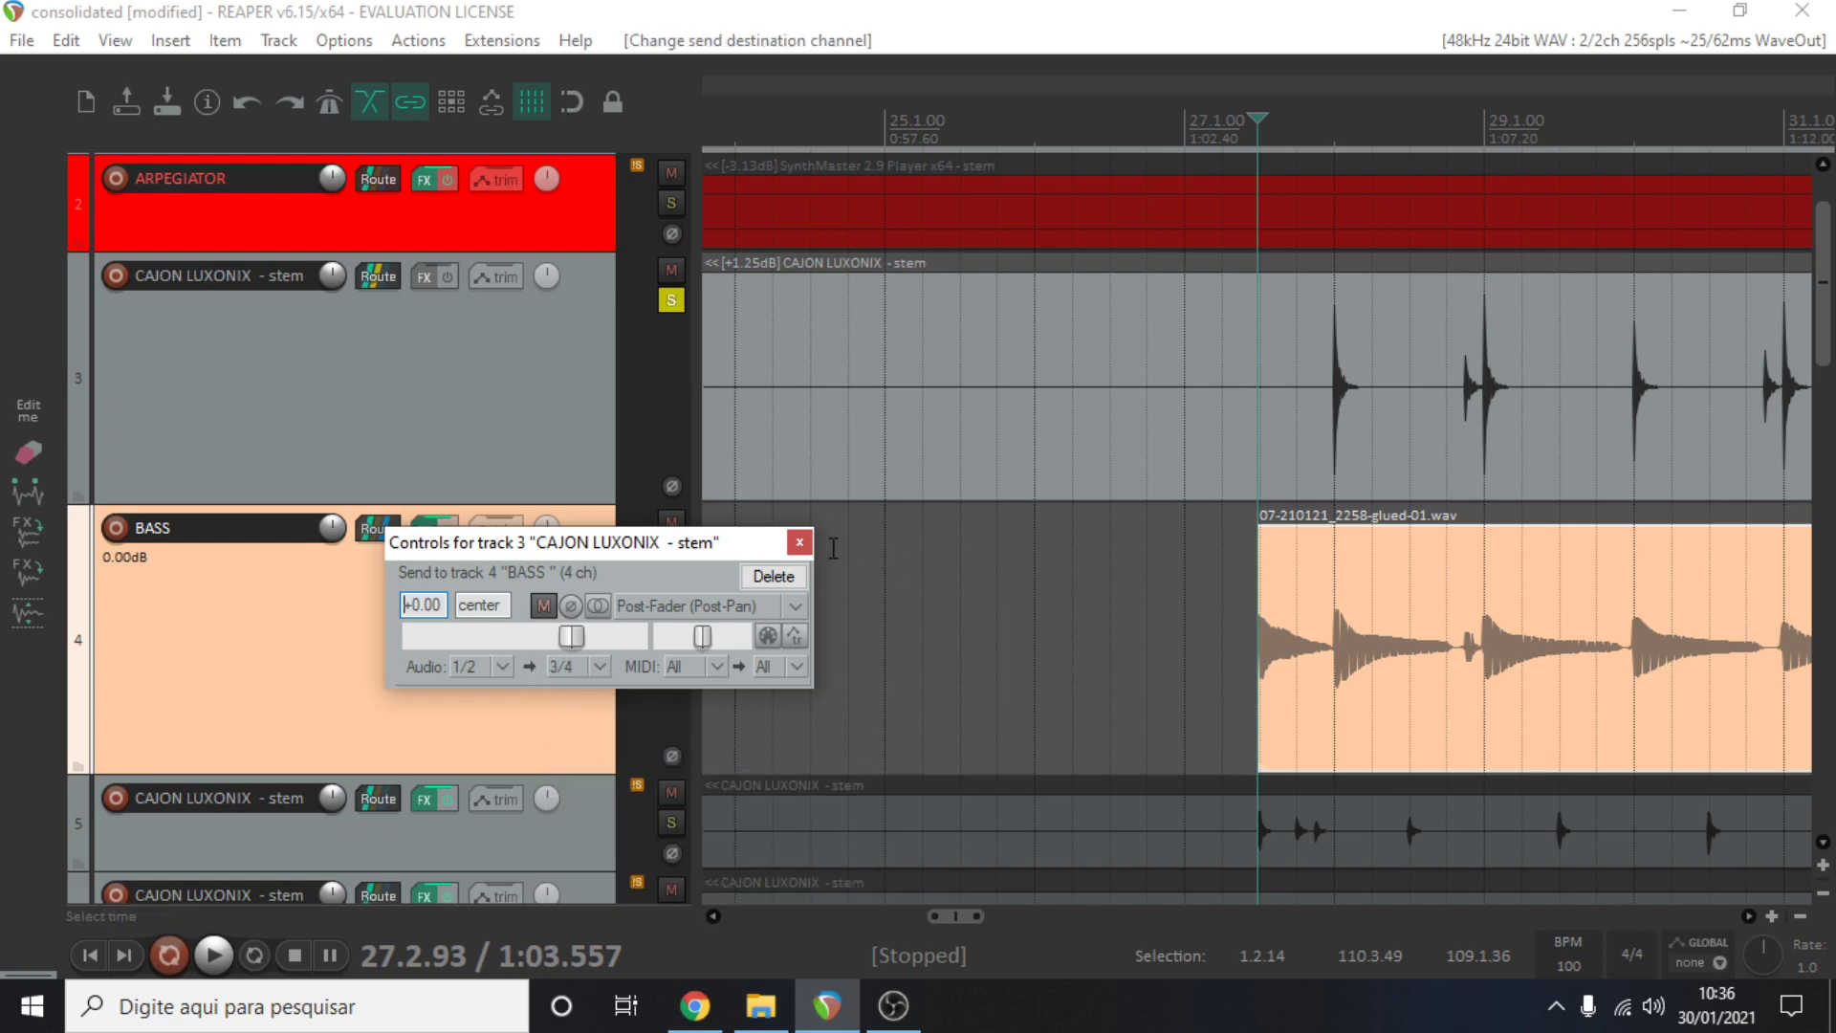
left_click(800, 543)
Play the cajon and bass from the start of the bass item to check the levels of the new send
scroll(1443, 565, "down", 3)
key("space")
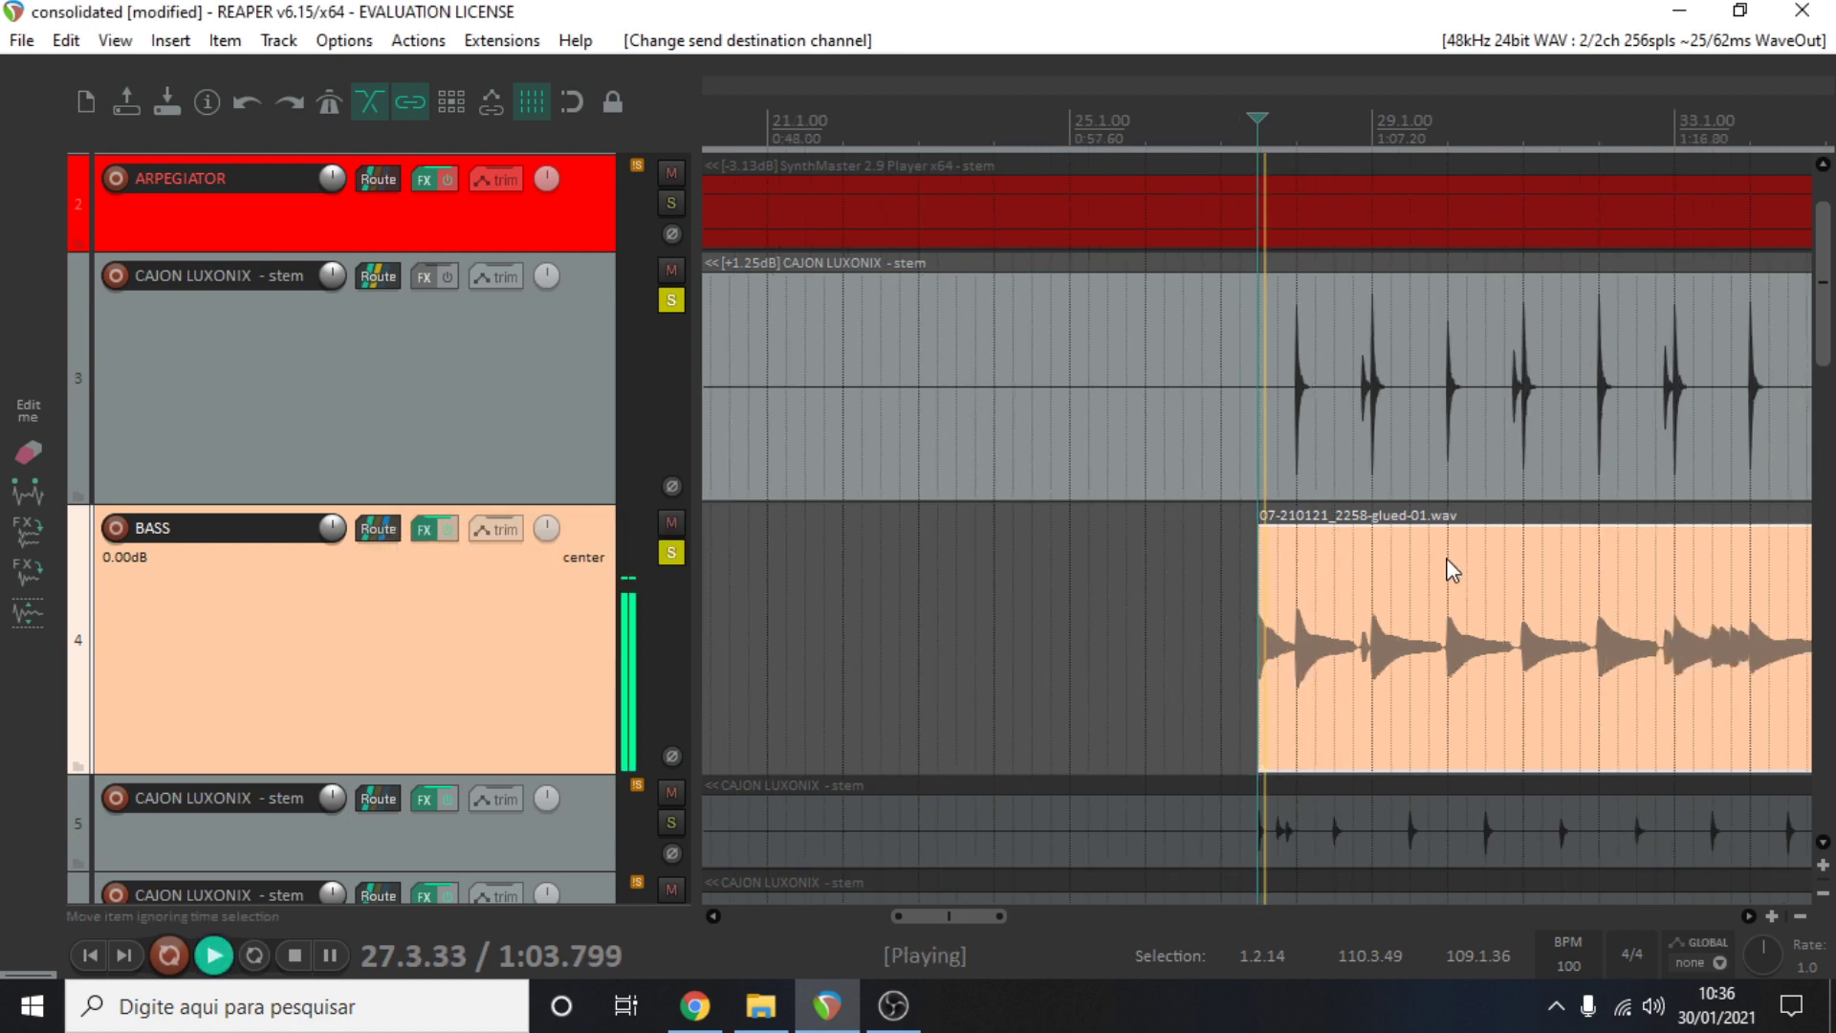
scroll(1452, 570, "up", 3)
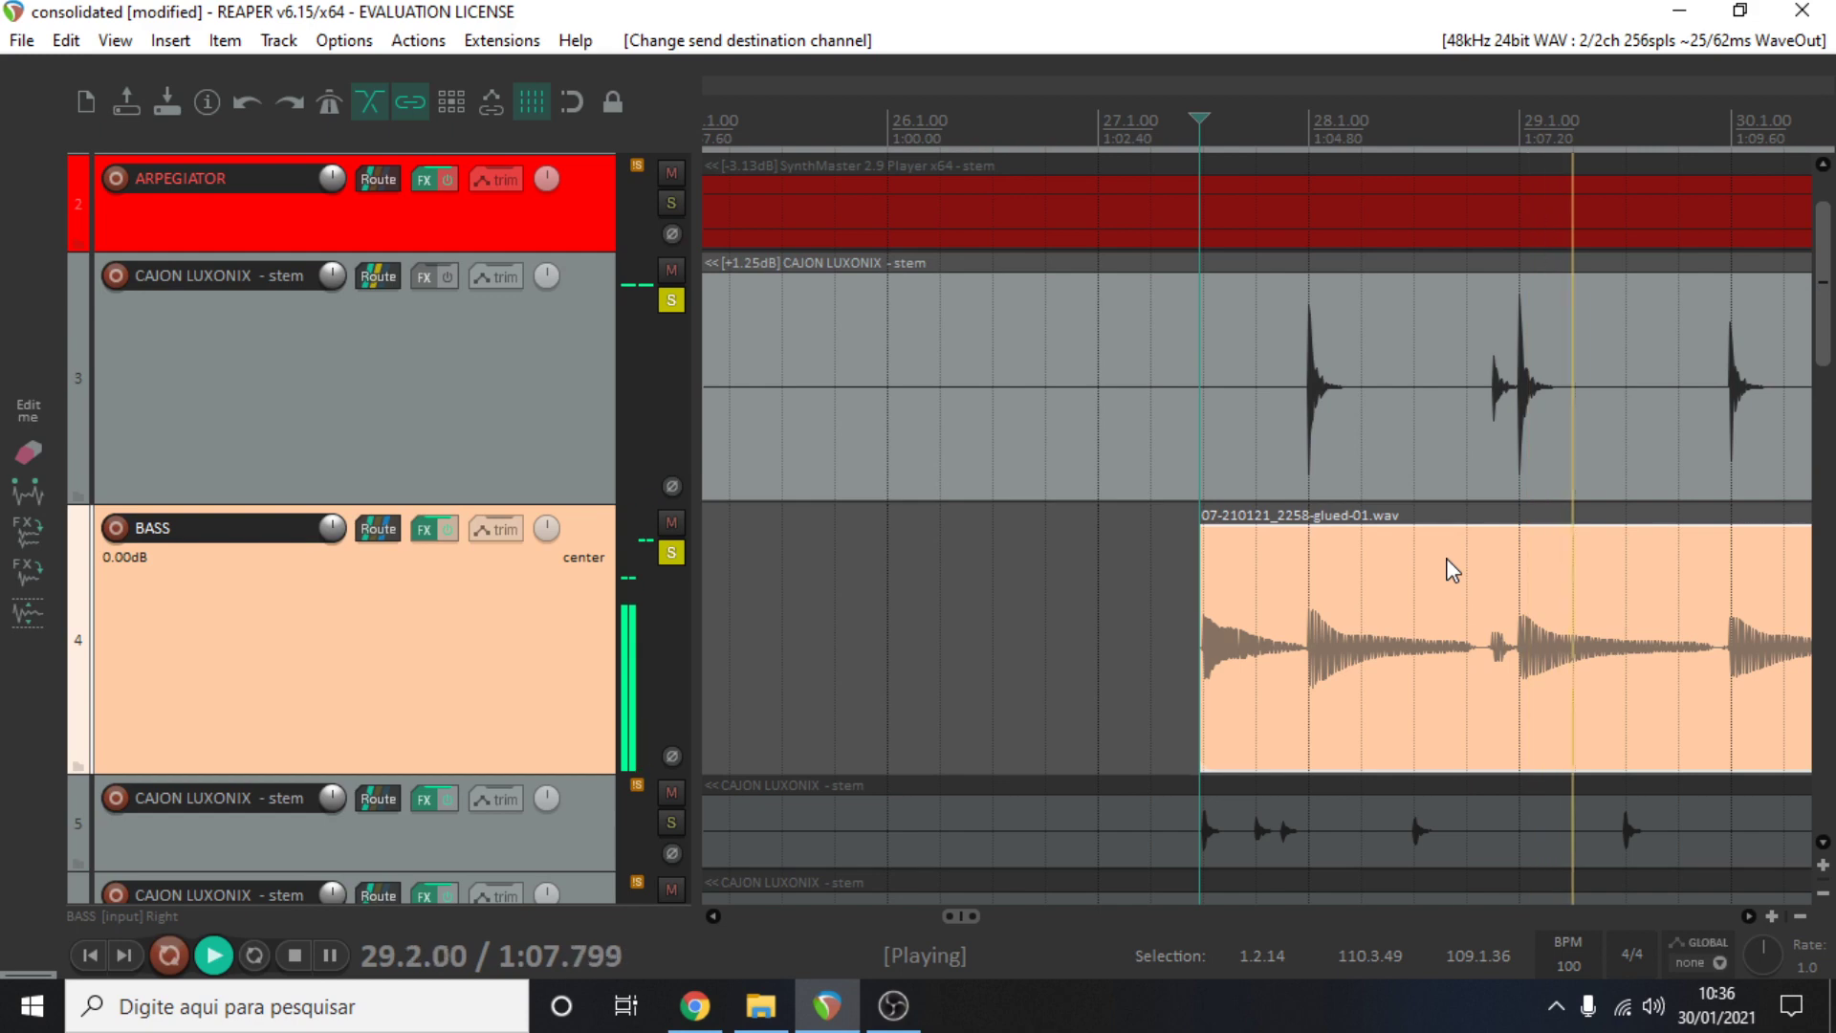
key("space")
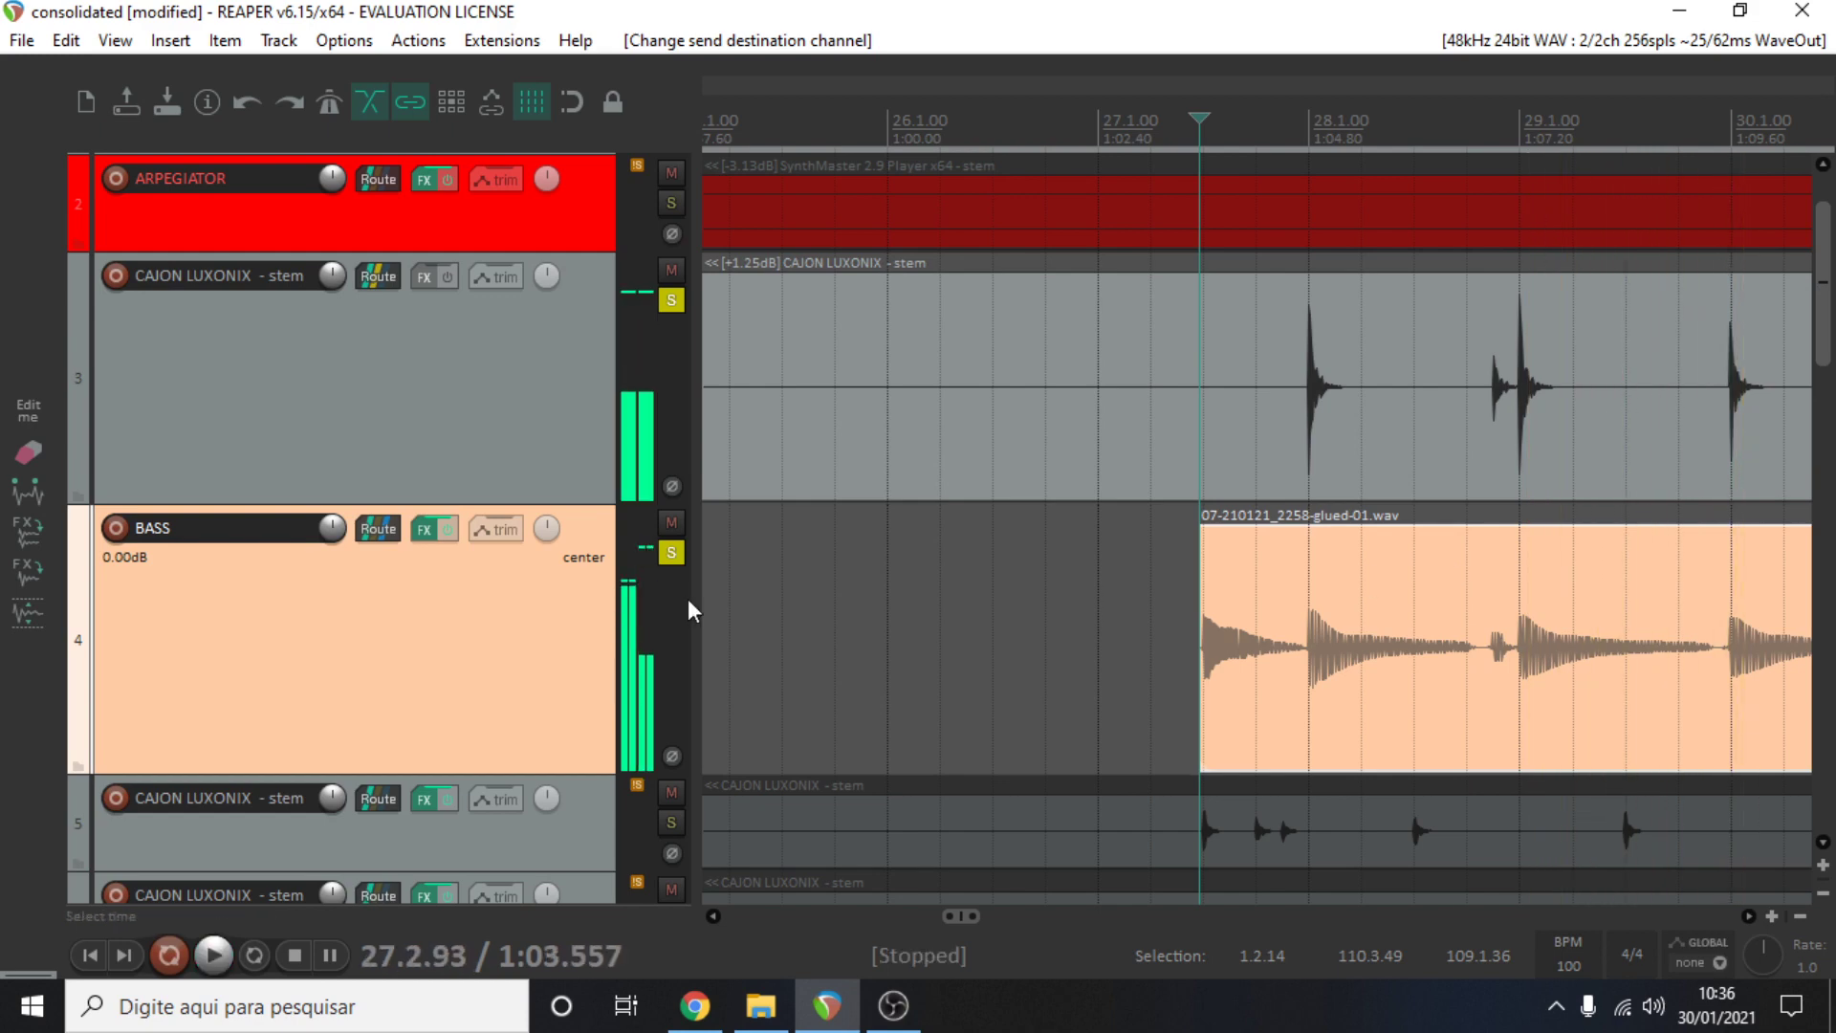
Set the ratio of ReaComp on the BASS track to 5.00:1
left_click(423, 530)
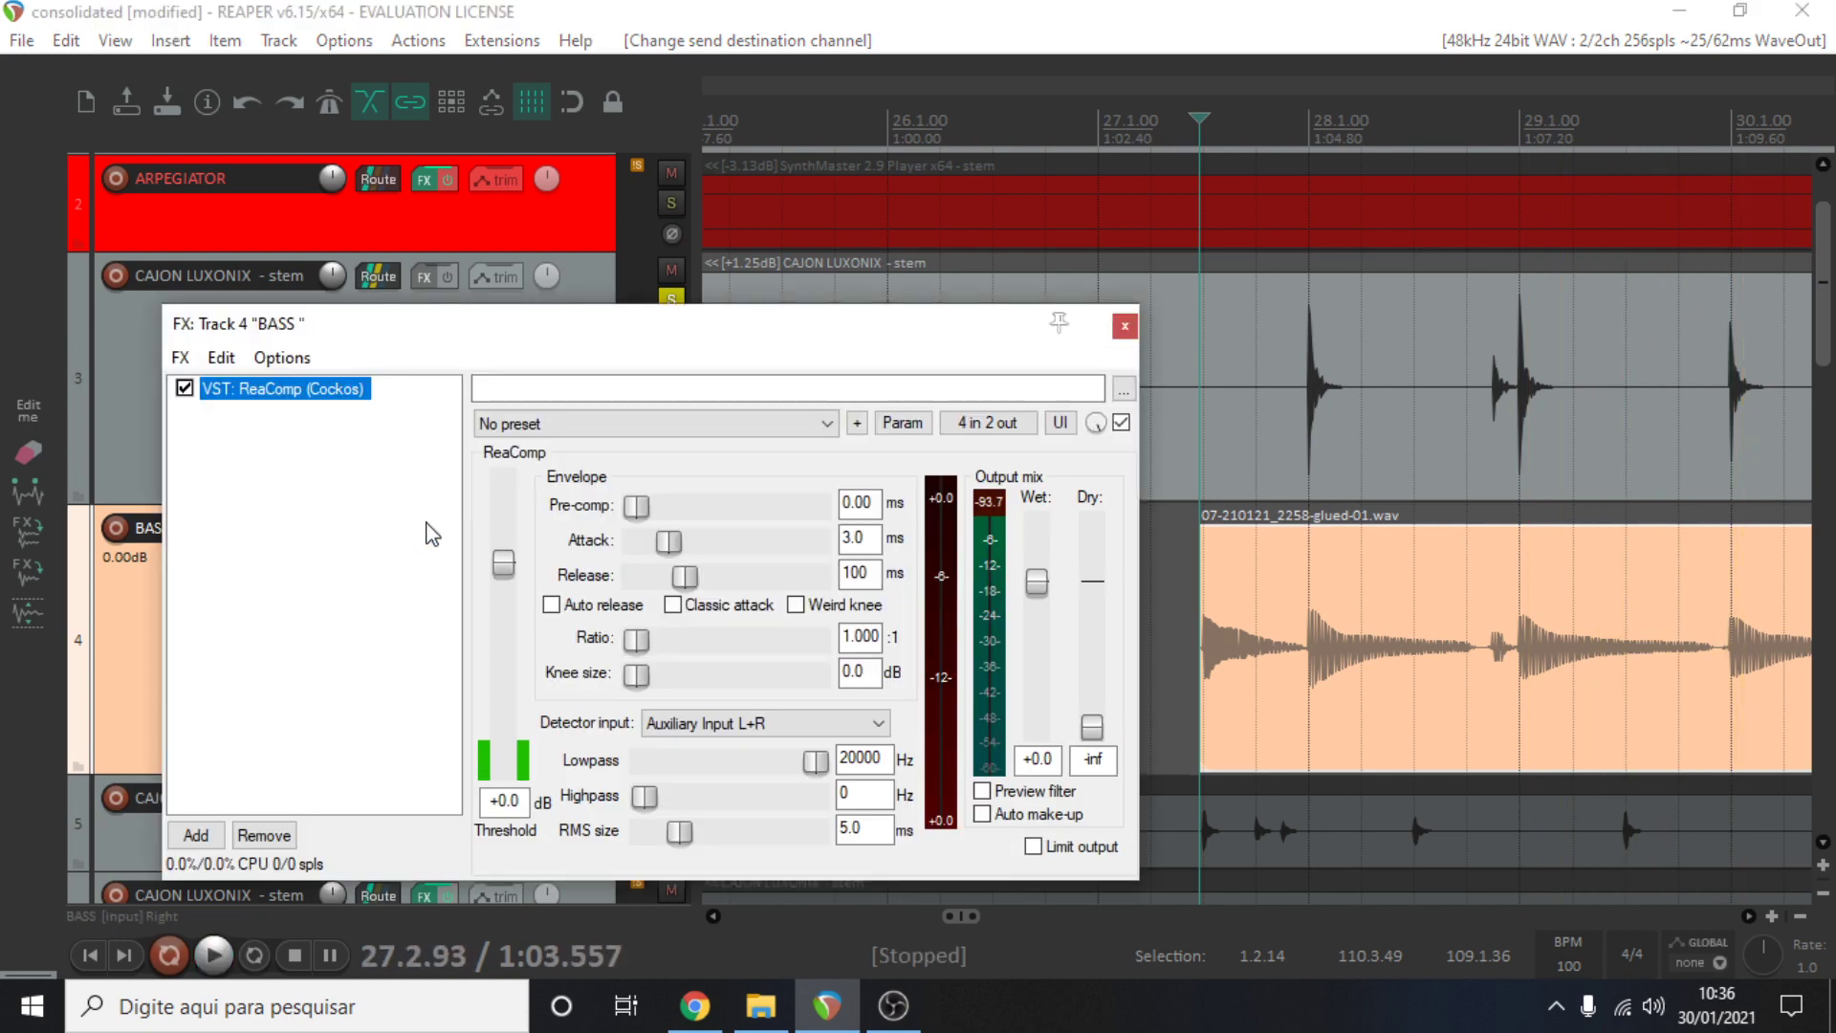
left_click(645, 639)
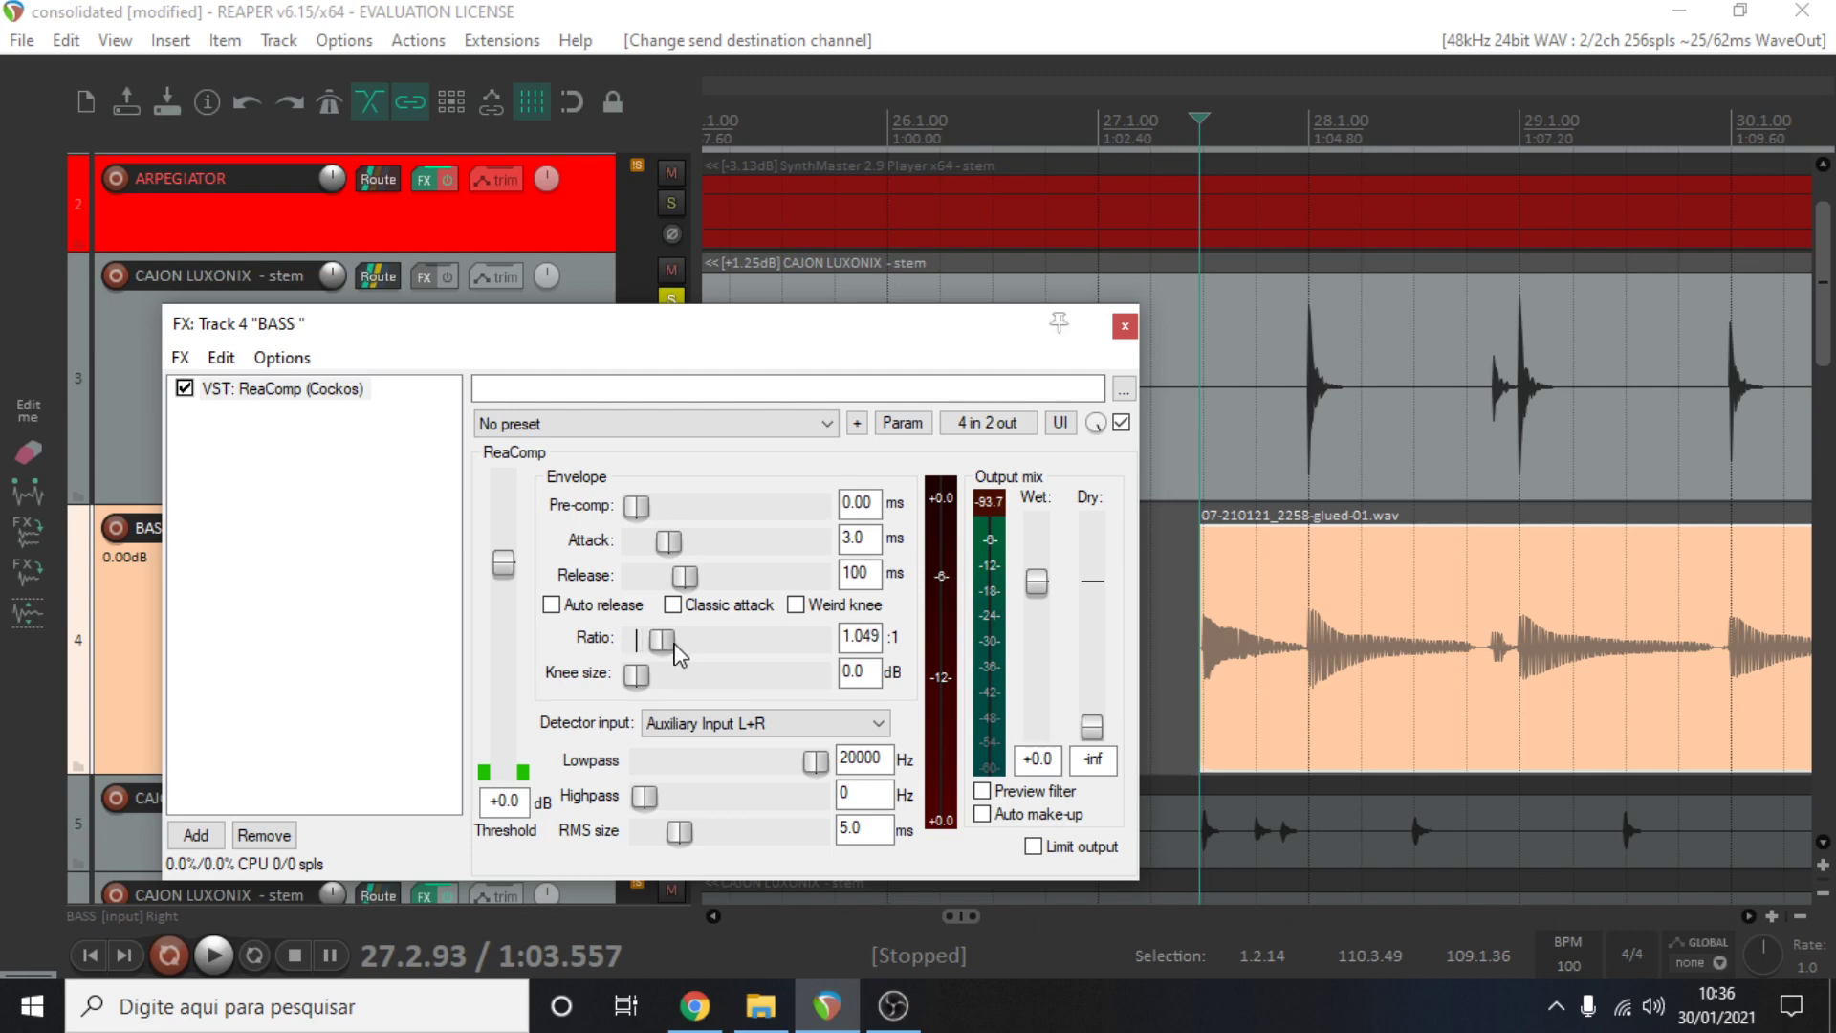
left_click_drag(695, 645, 724, 649)
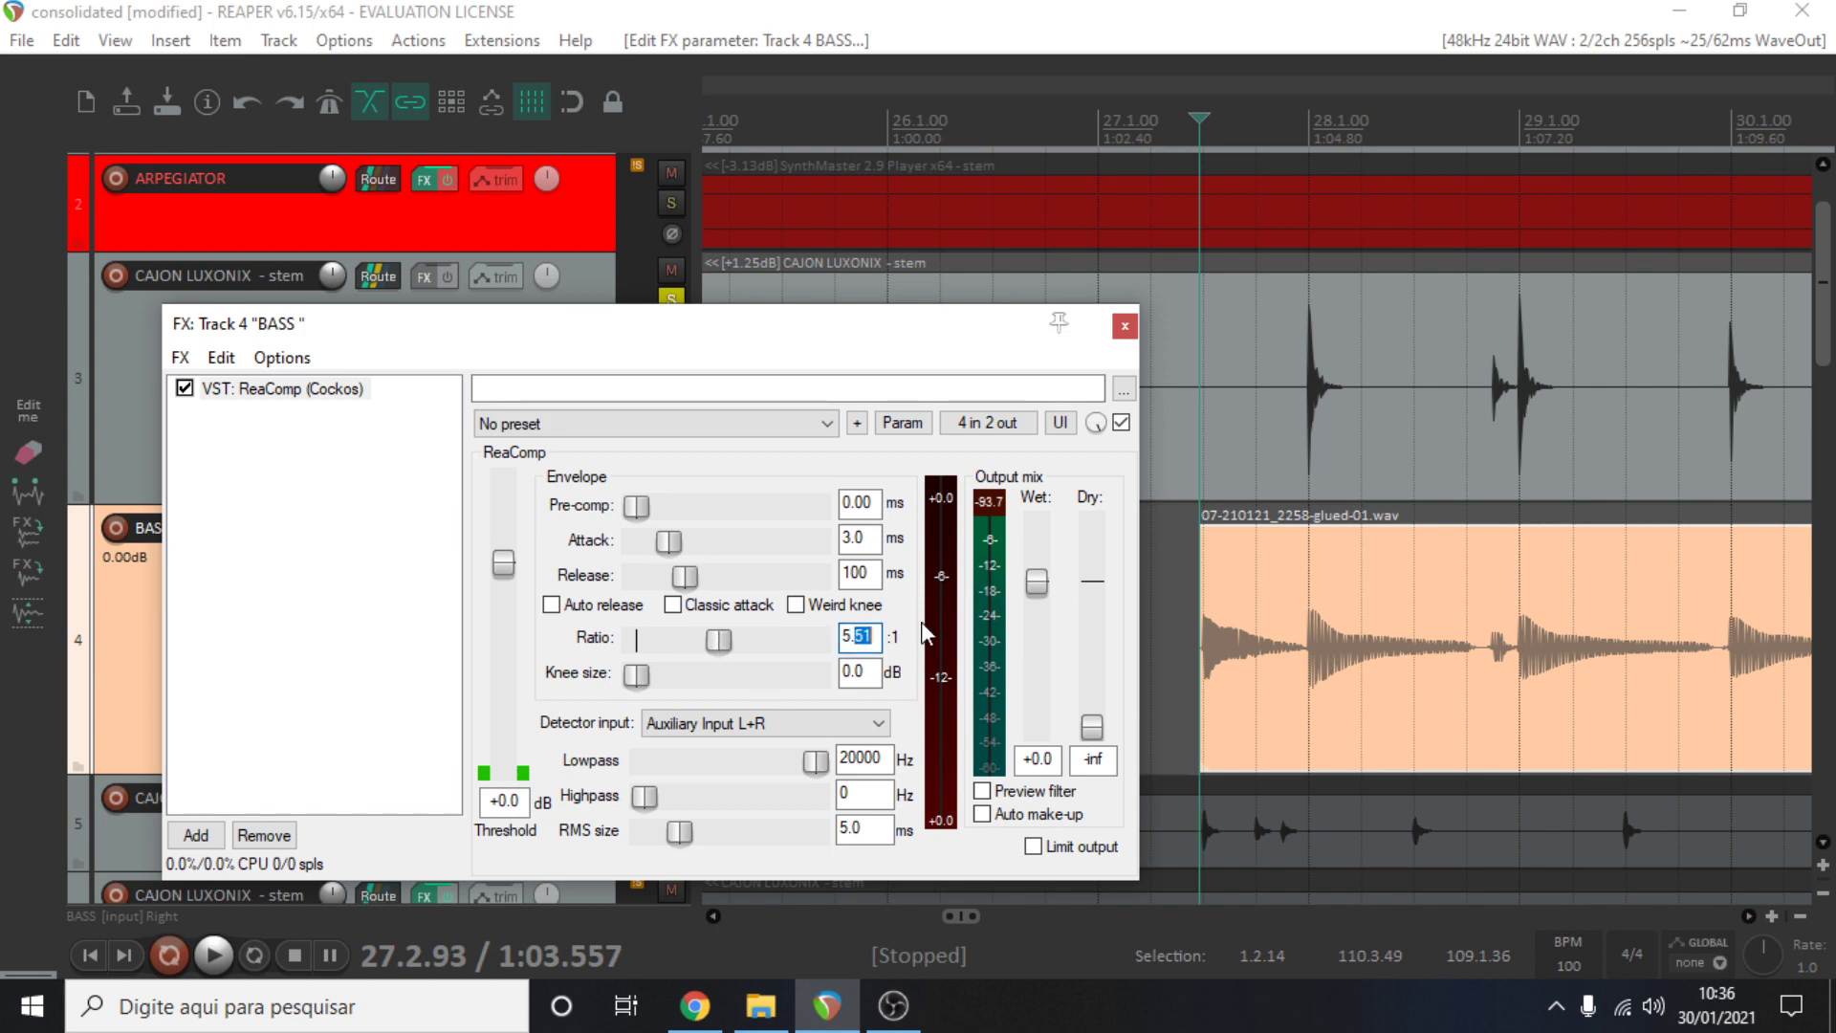
Play from just before bar 28, lower ReaComp's threshold to -38.9 dB, and reset its gain reduction peak reading
left_click(1282, 521)
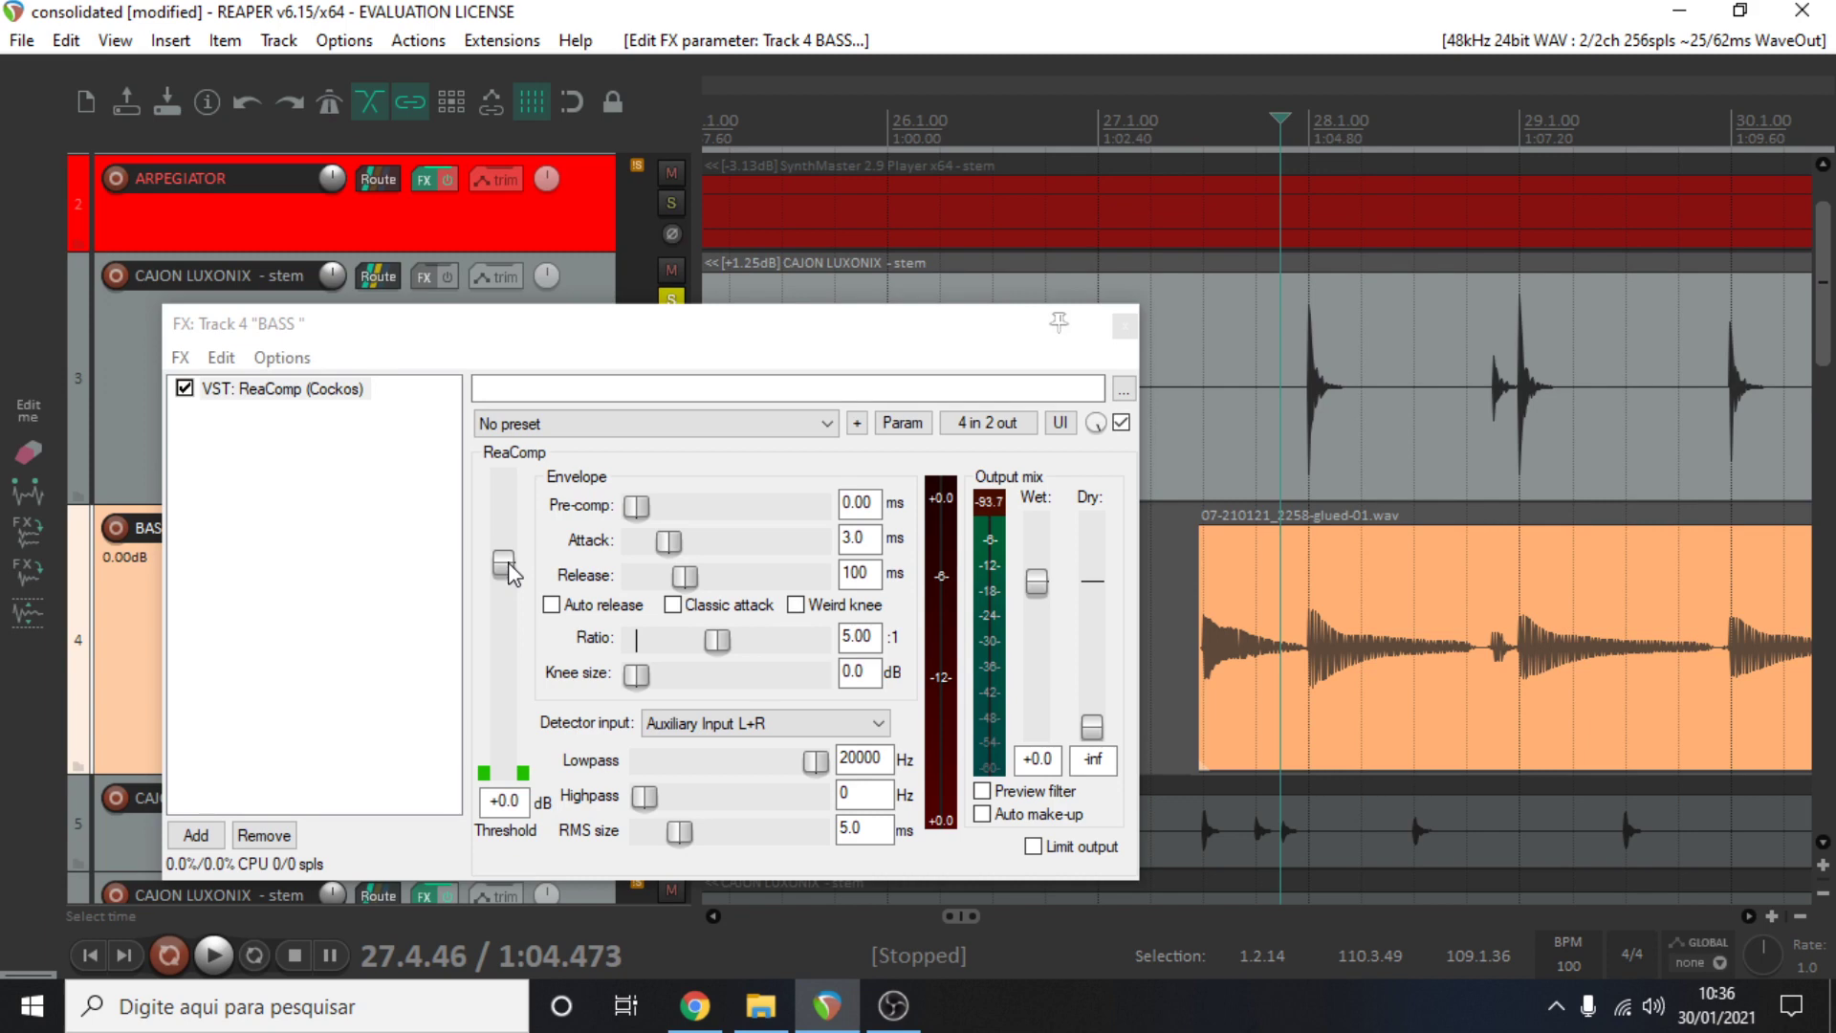
key("space")
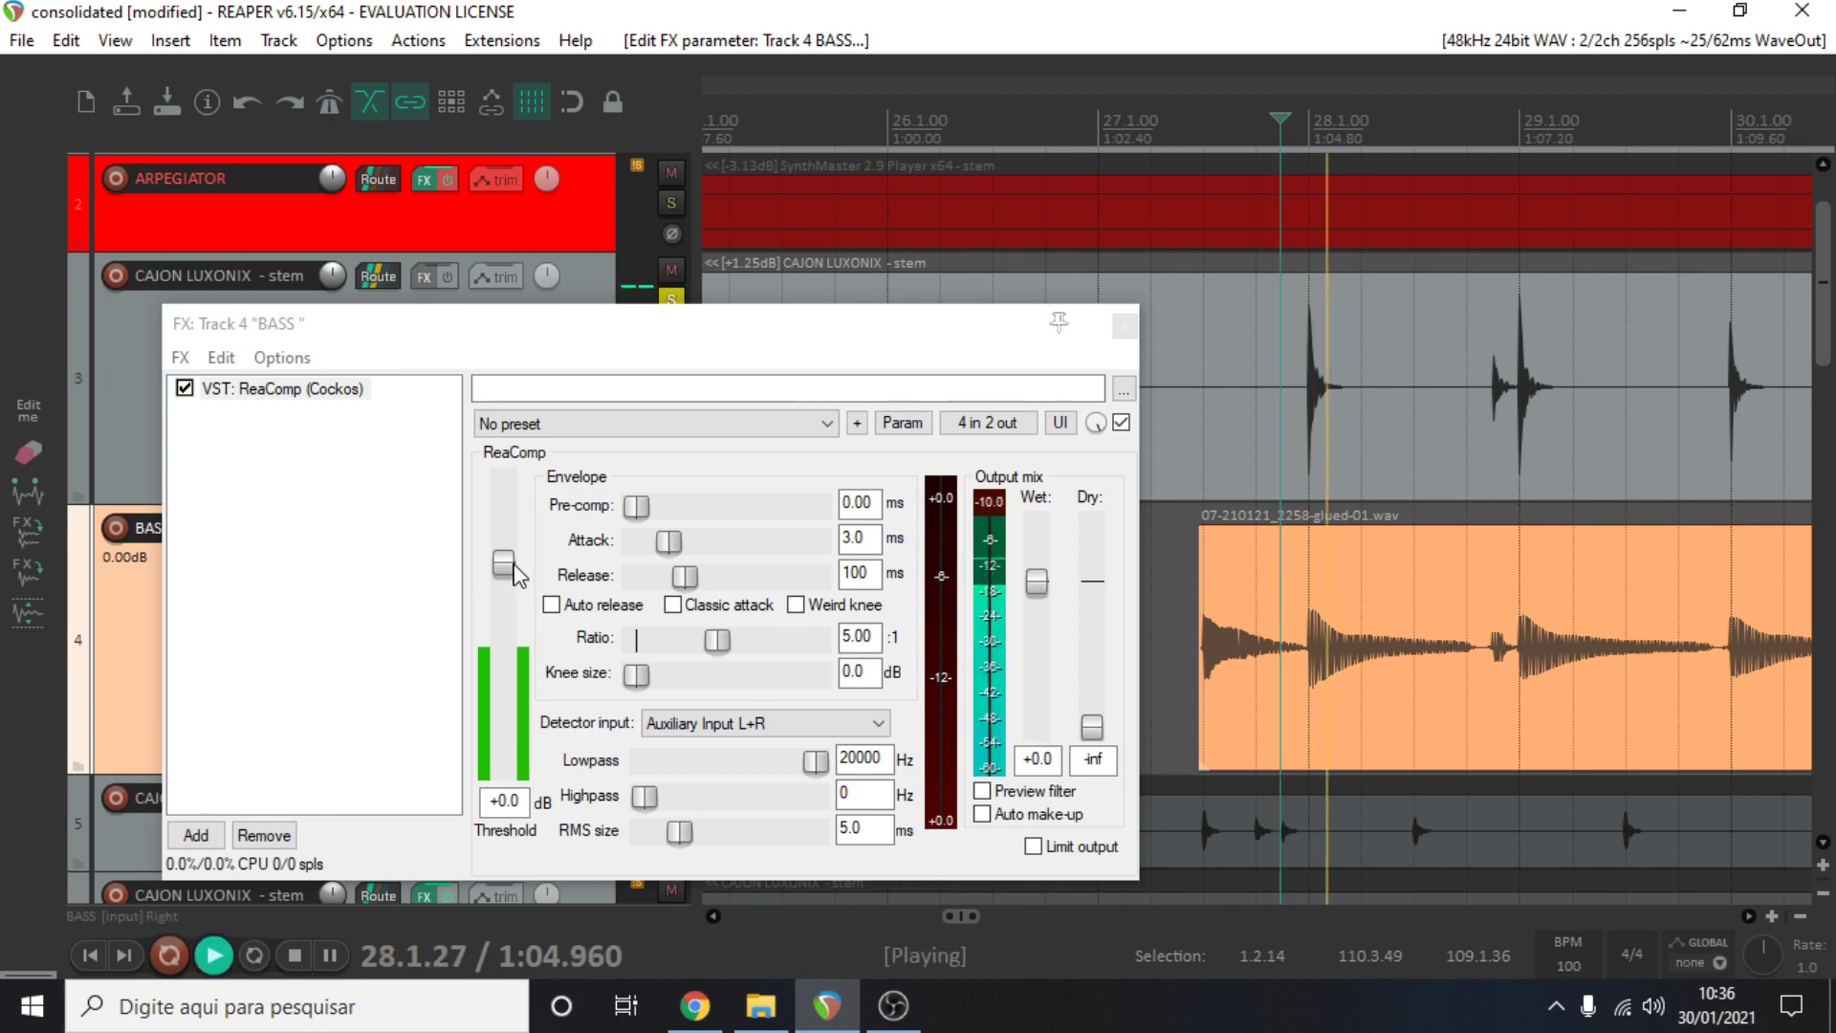
left_click_drag(516, 565, 501, 713)
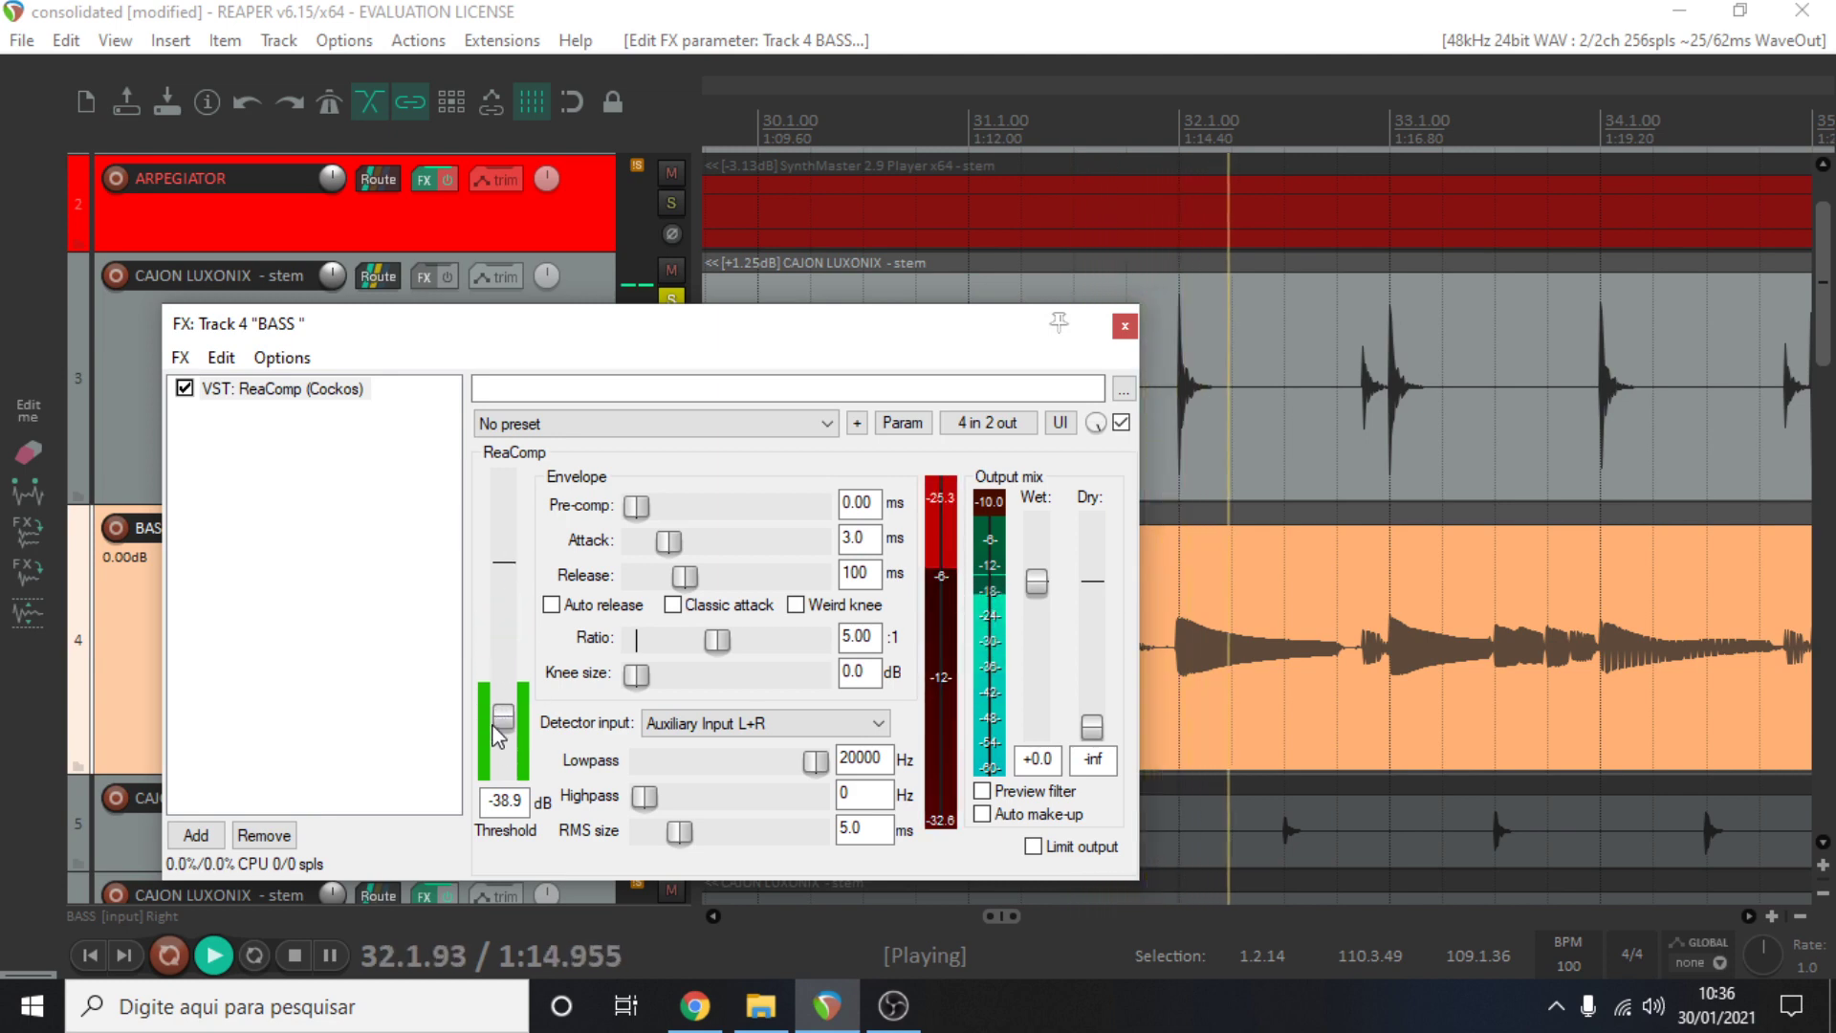
left_click(943, 545)
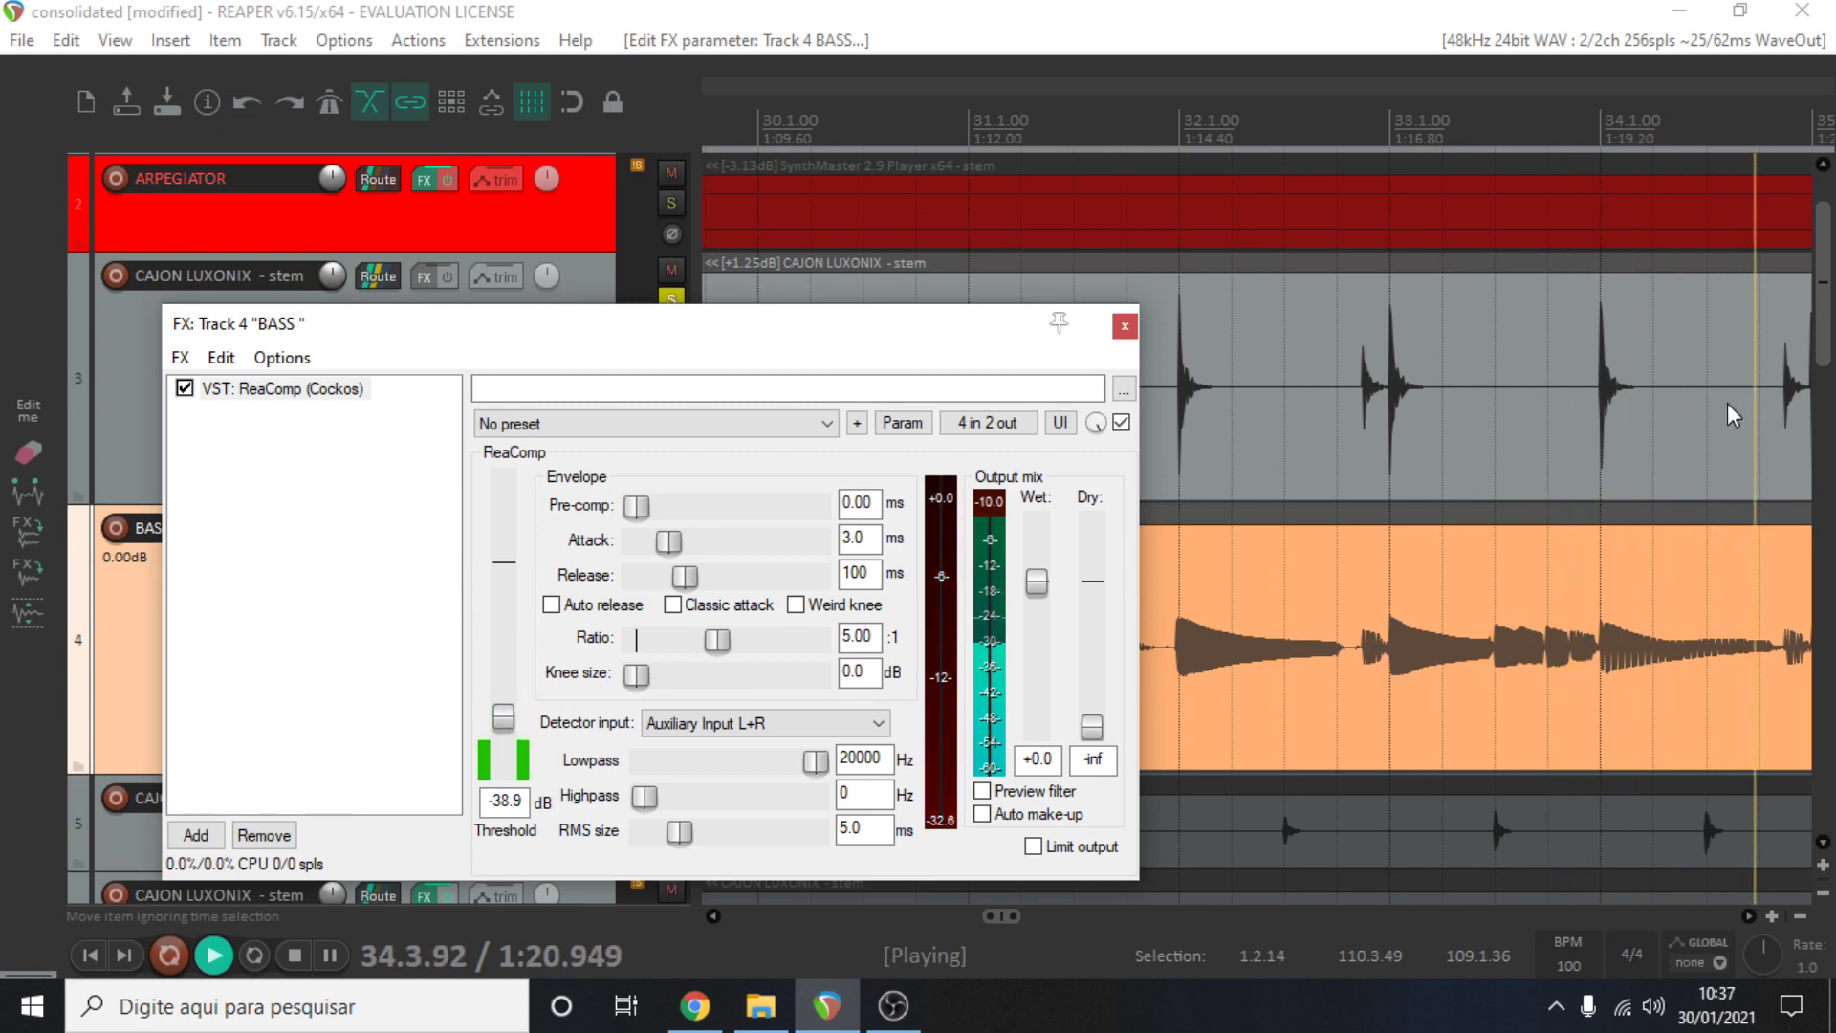
Raise ReaComp's threshold on the BASS track to -30.7 dB while the cajon and bass play
scroll(1727, 404, "down", 2)
scroll(1265, 445, "up", 2)
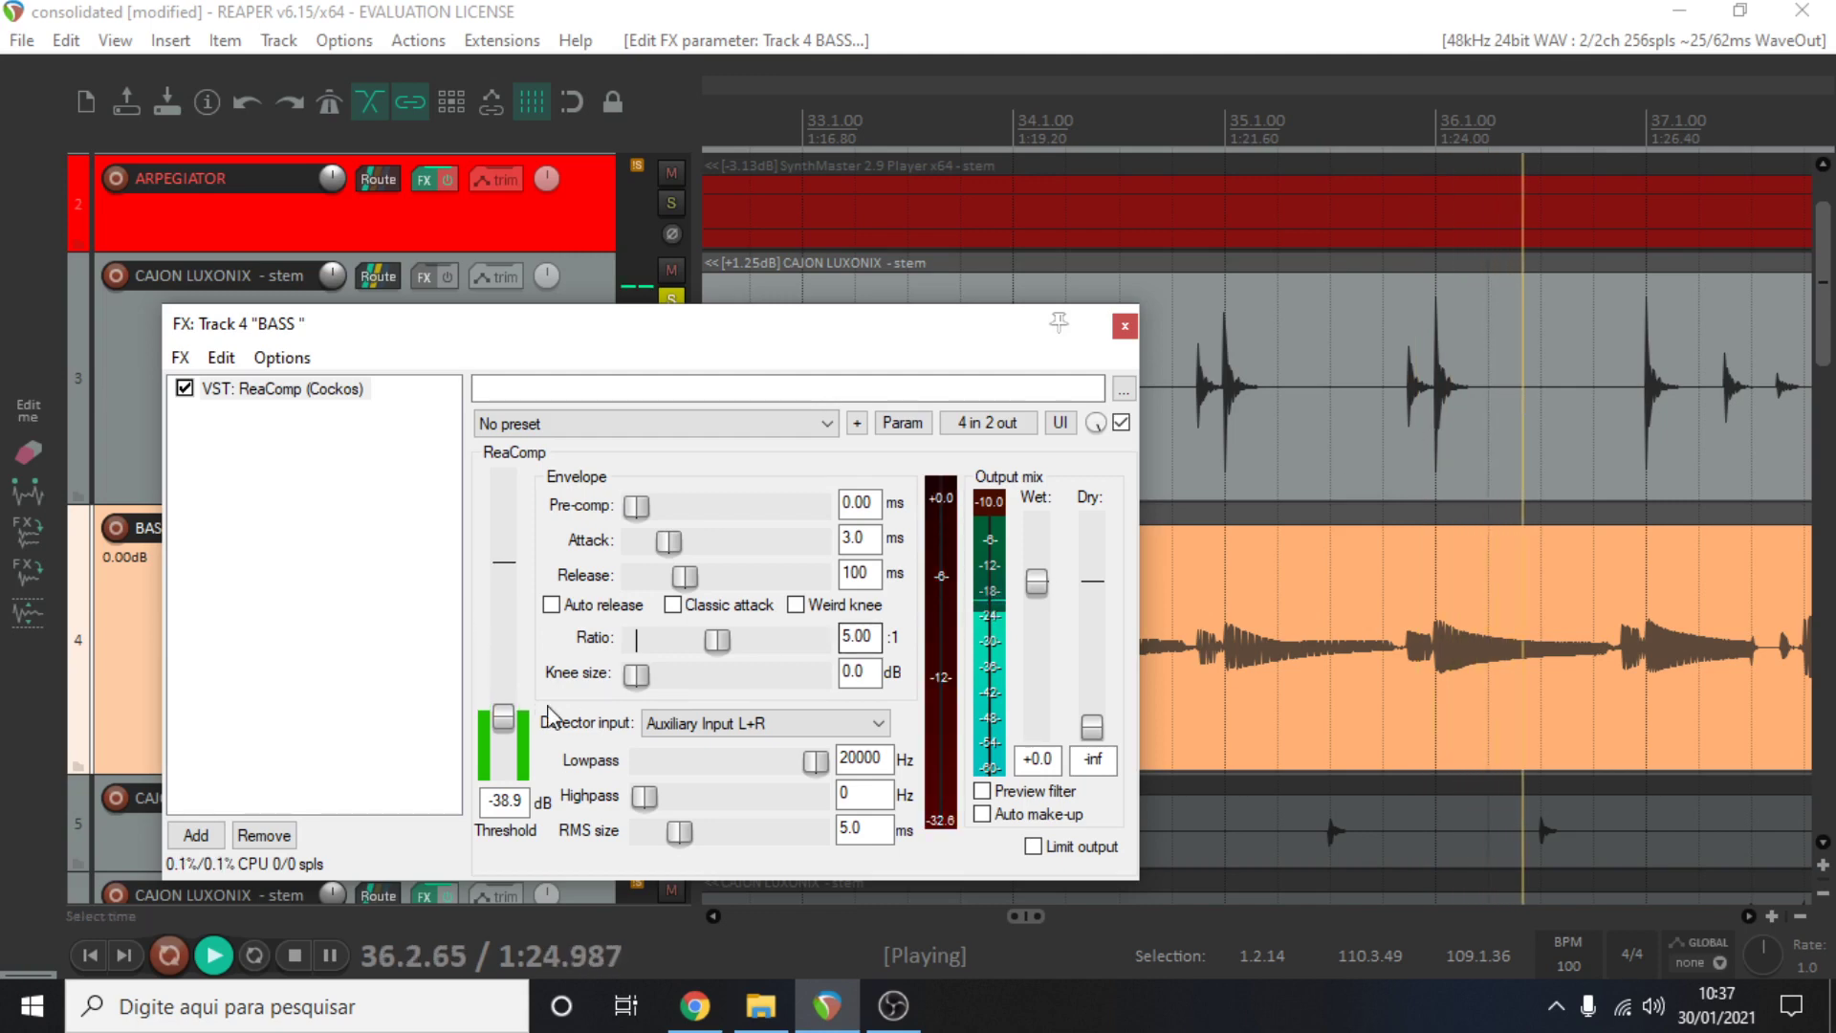
left_click_drag(508, 715, 518, 697)
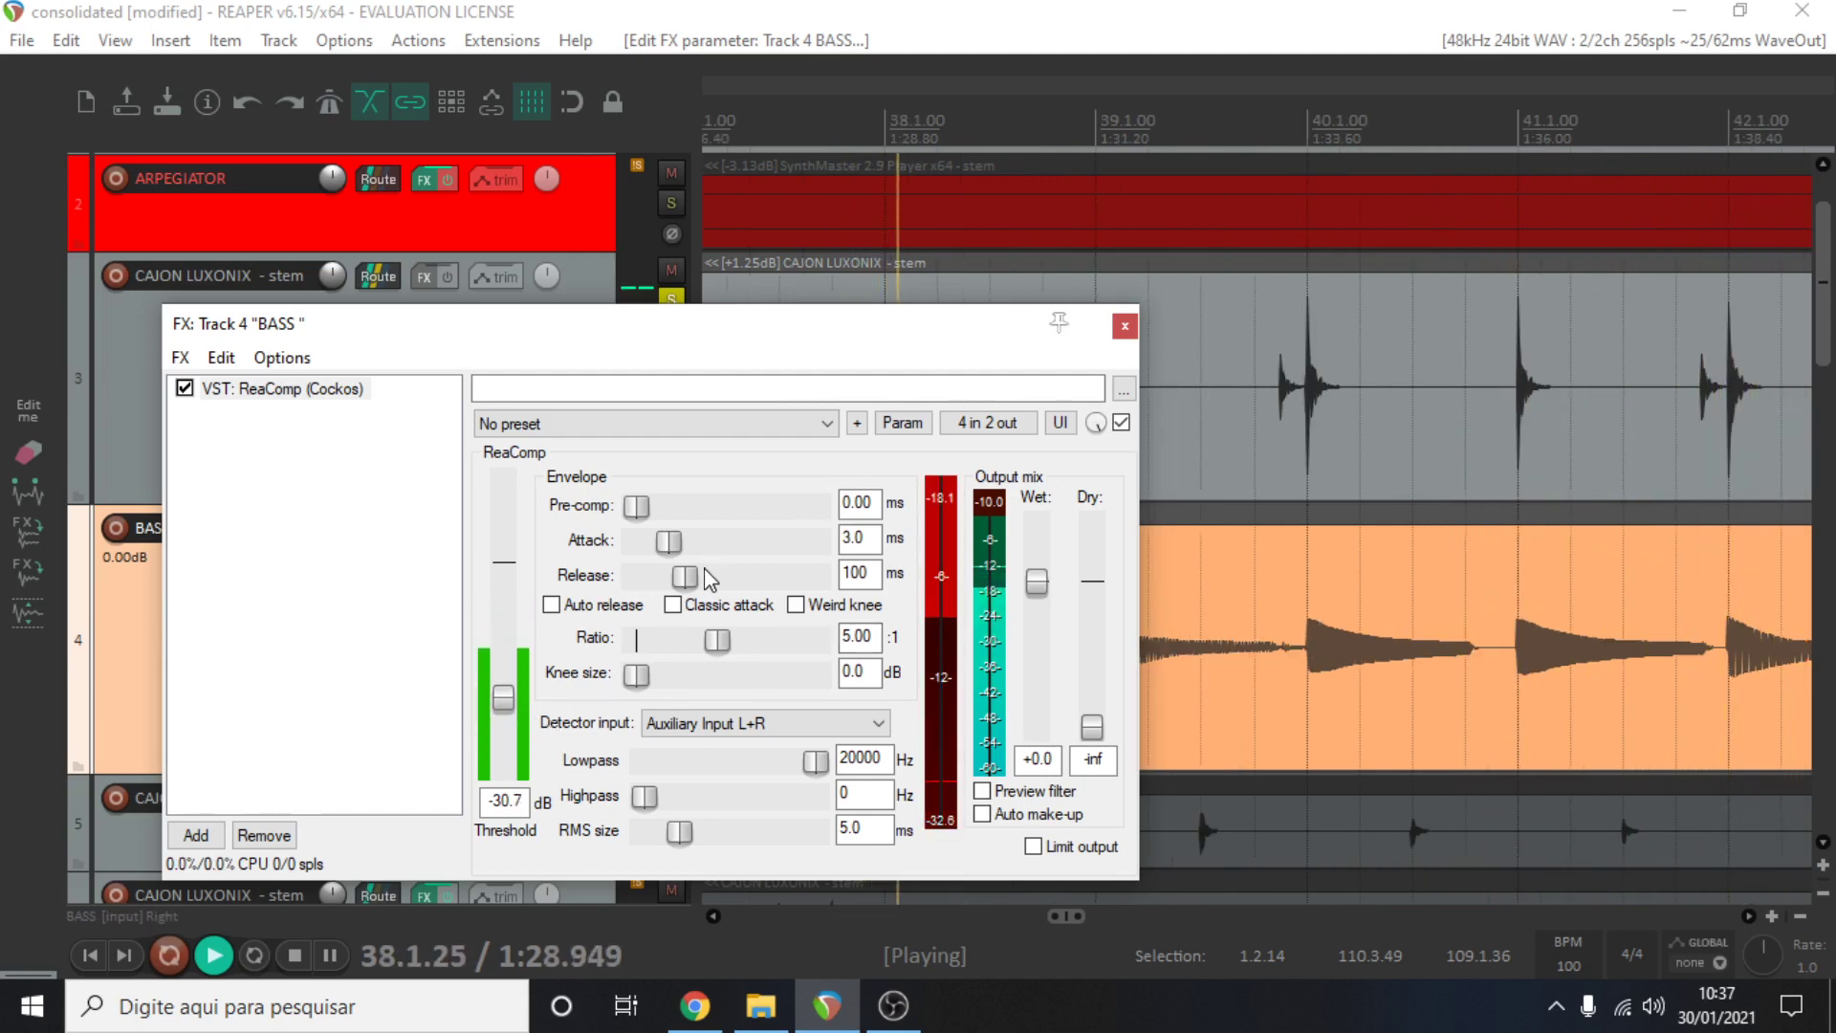
Try ReaComp release times of 1969 ms and 6 ms, set the release to 76 ms, and stop playback
left_click_drag(687, 570, 773, 582)
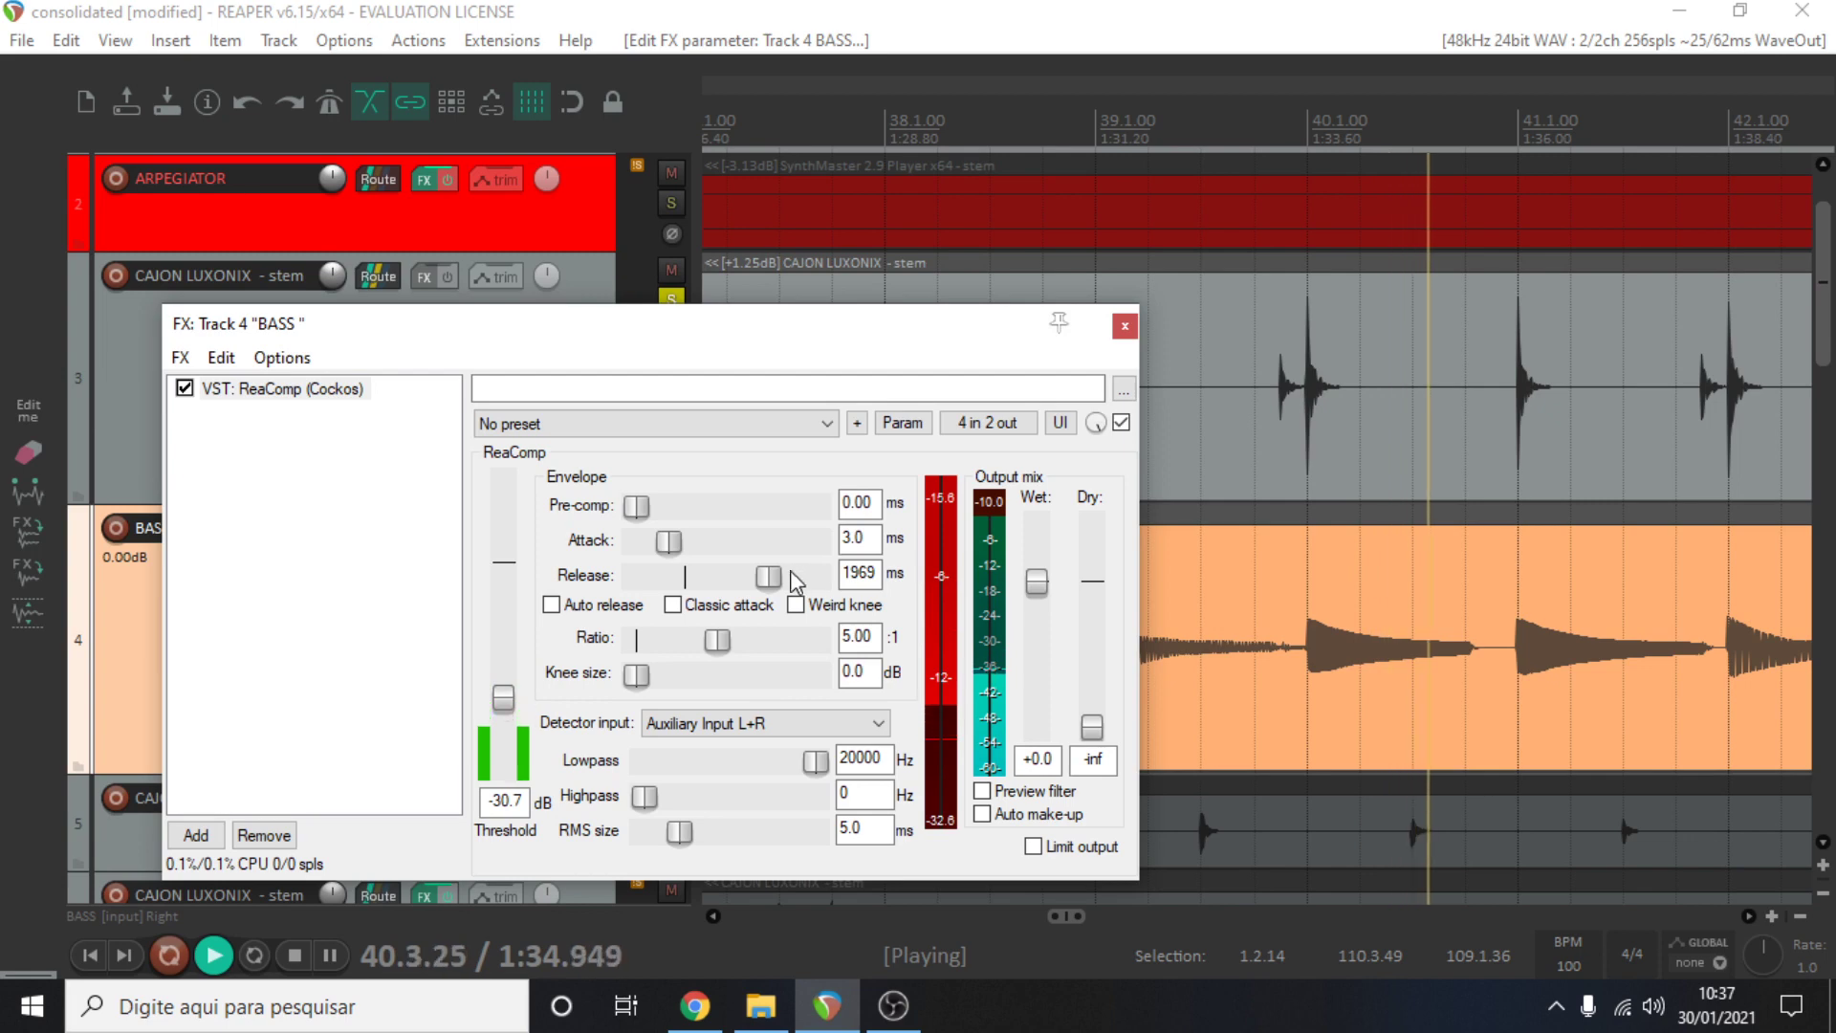
left_click_drag(768, 575, 670, 602)
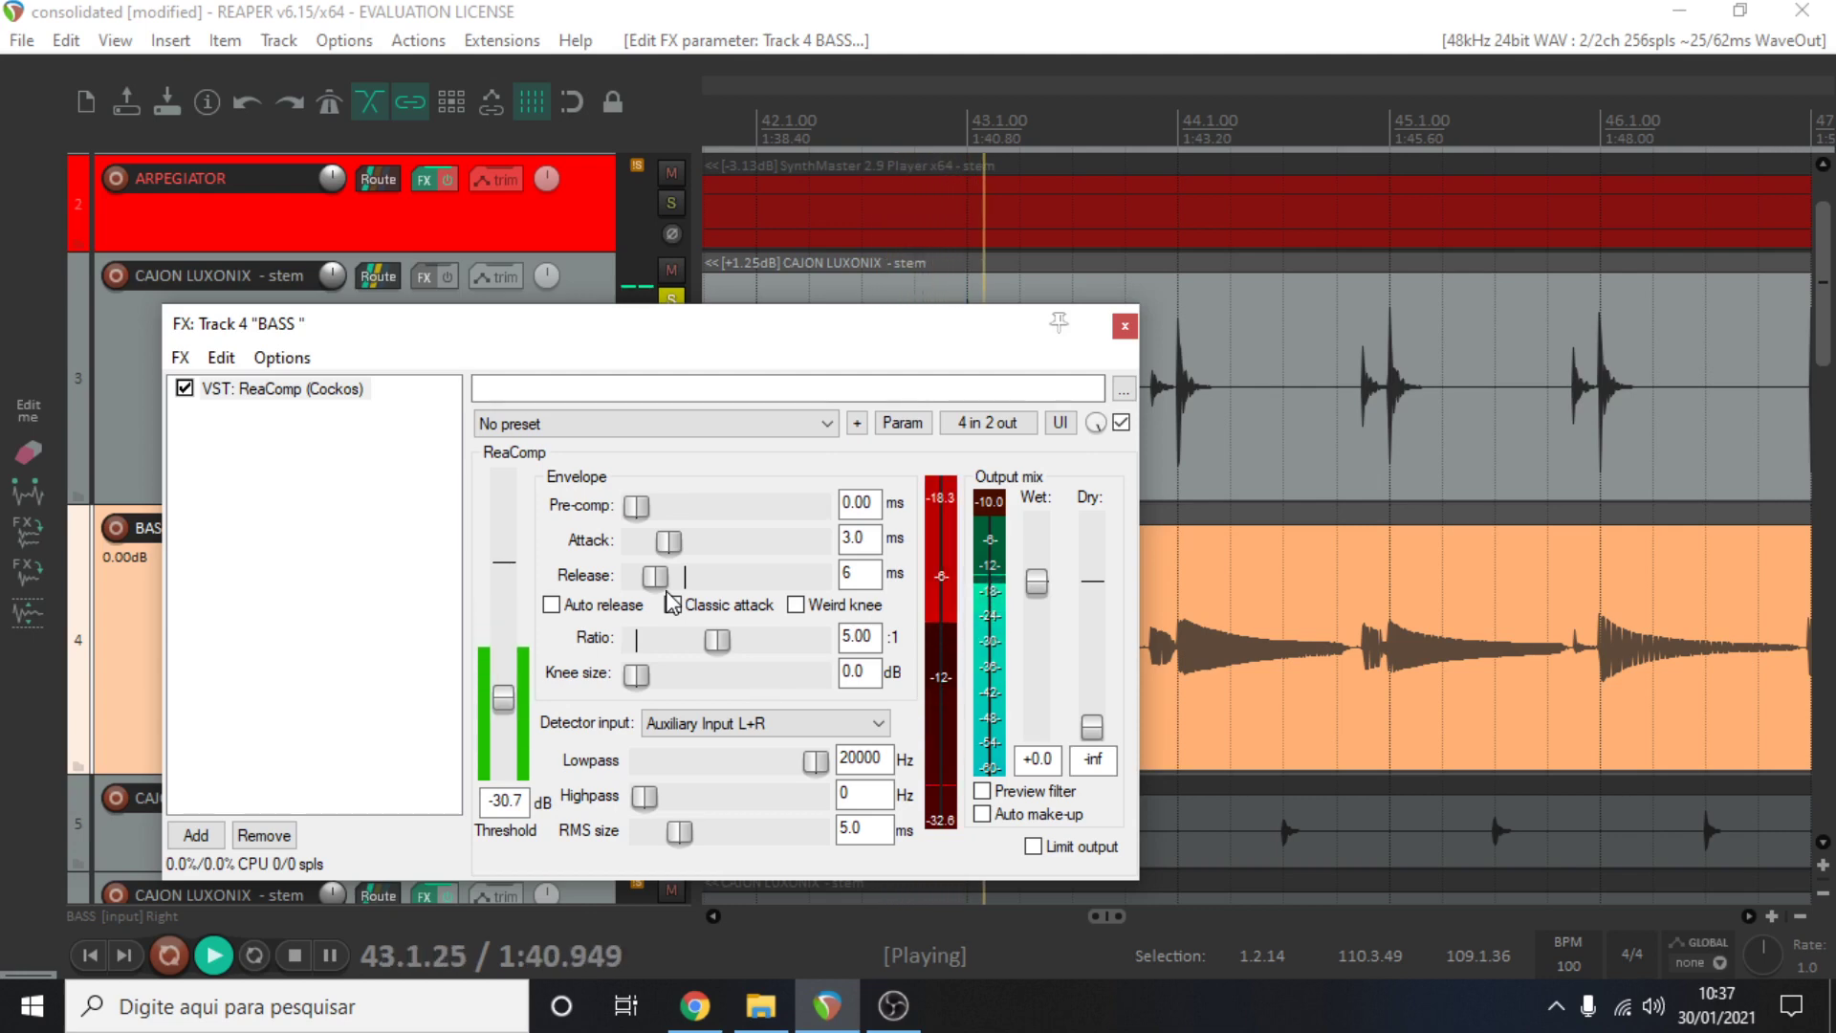
mouse_move(672, 603)
left_mouse_down()
mouse_move(697, 552)
mouse_move(727, 543)
mouse_move(672, 549)
mouse_move(683, 579)
left_mouse_up()
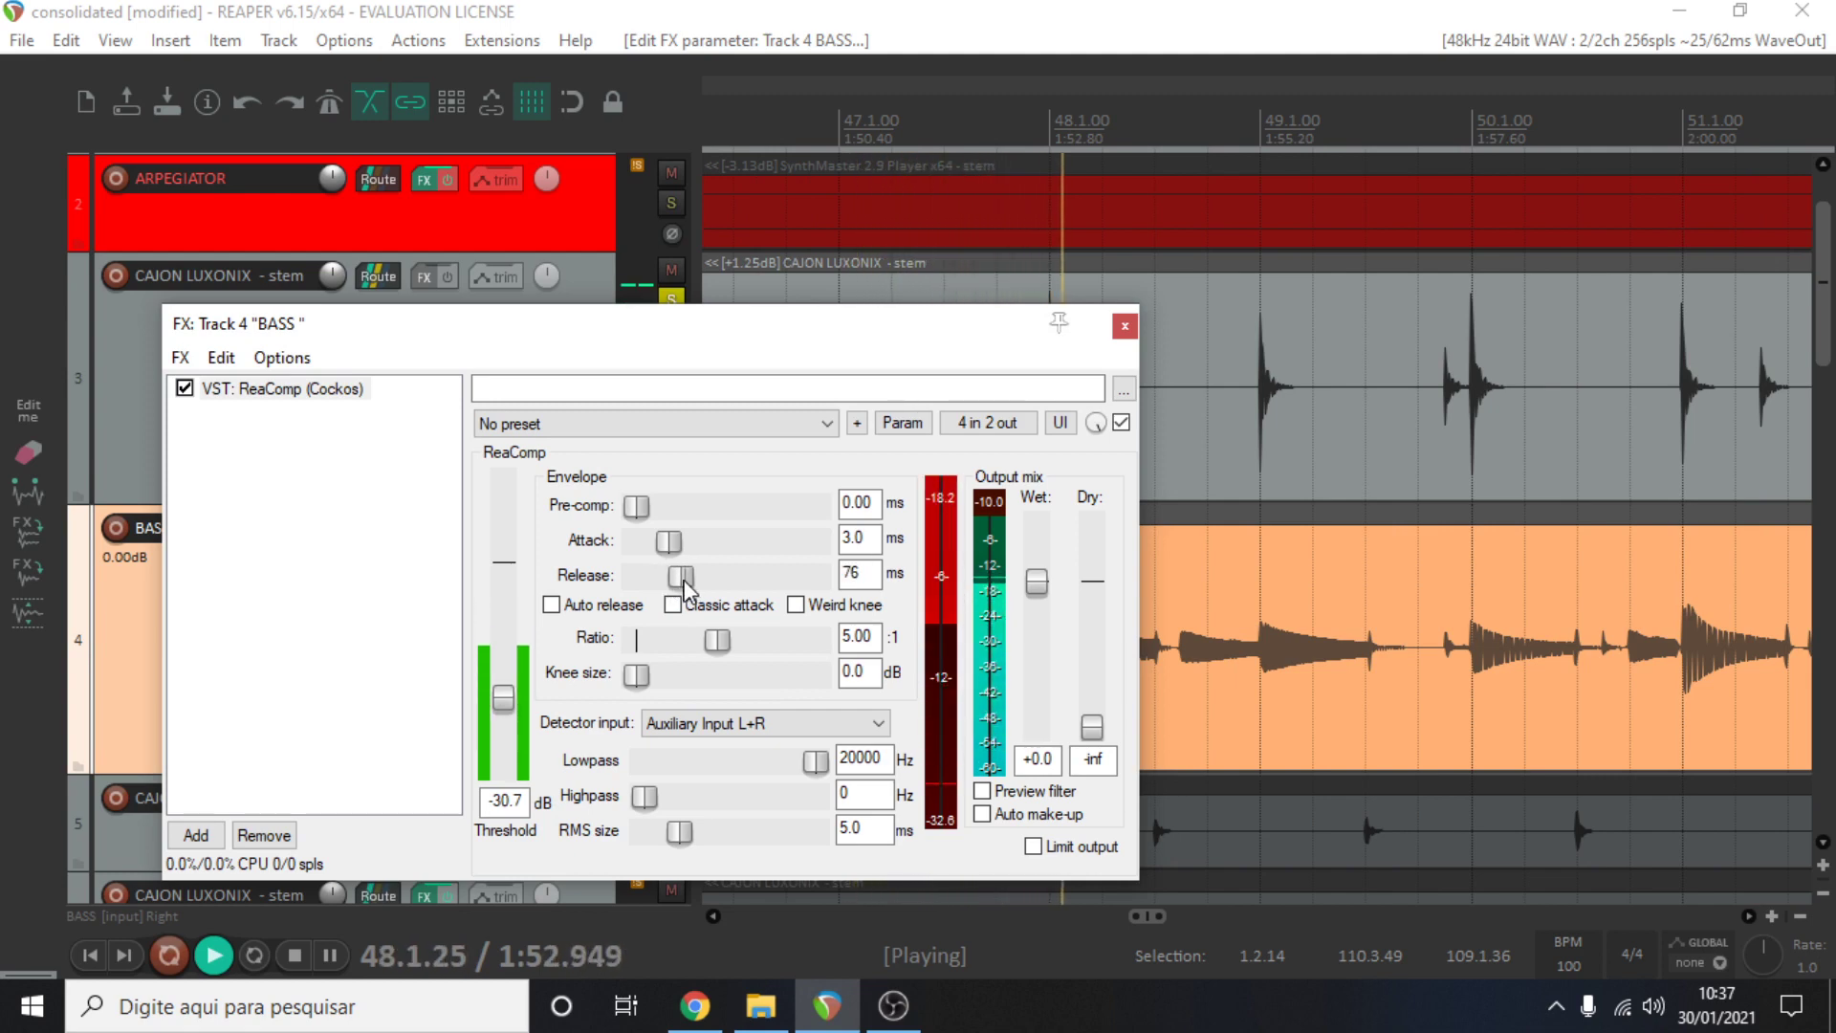
key("space")
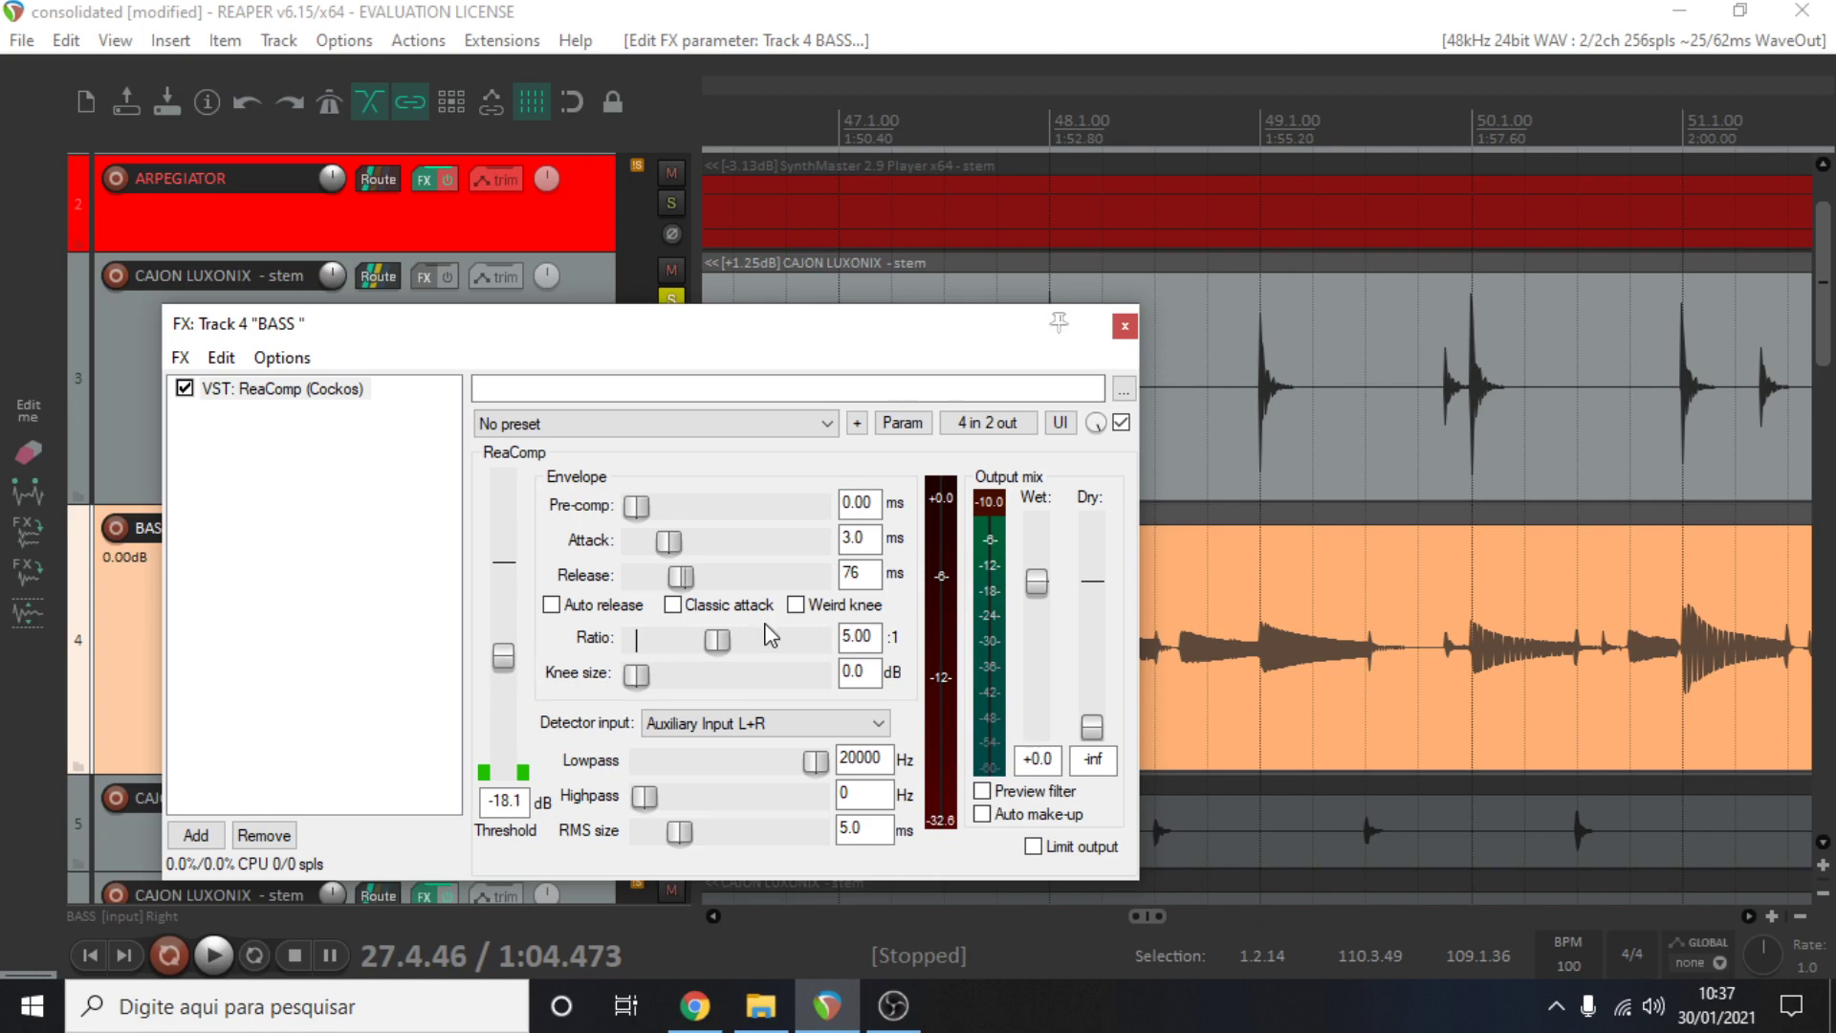
Play from just before bar 28, set ReaComp's threshold to -18.8 dB, and close the BASS effects window
key("space")
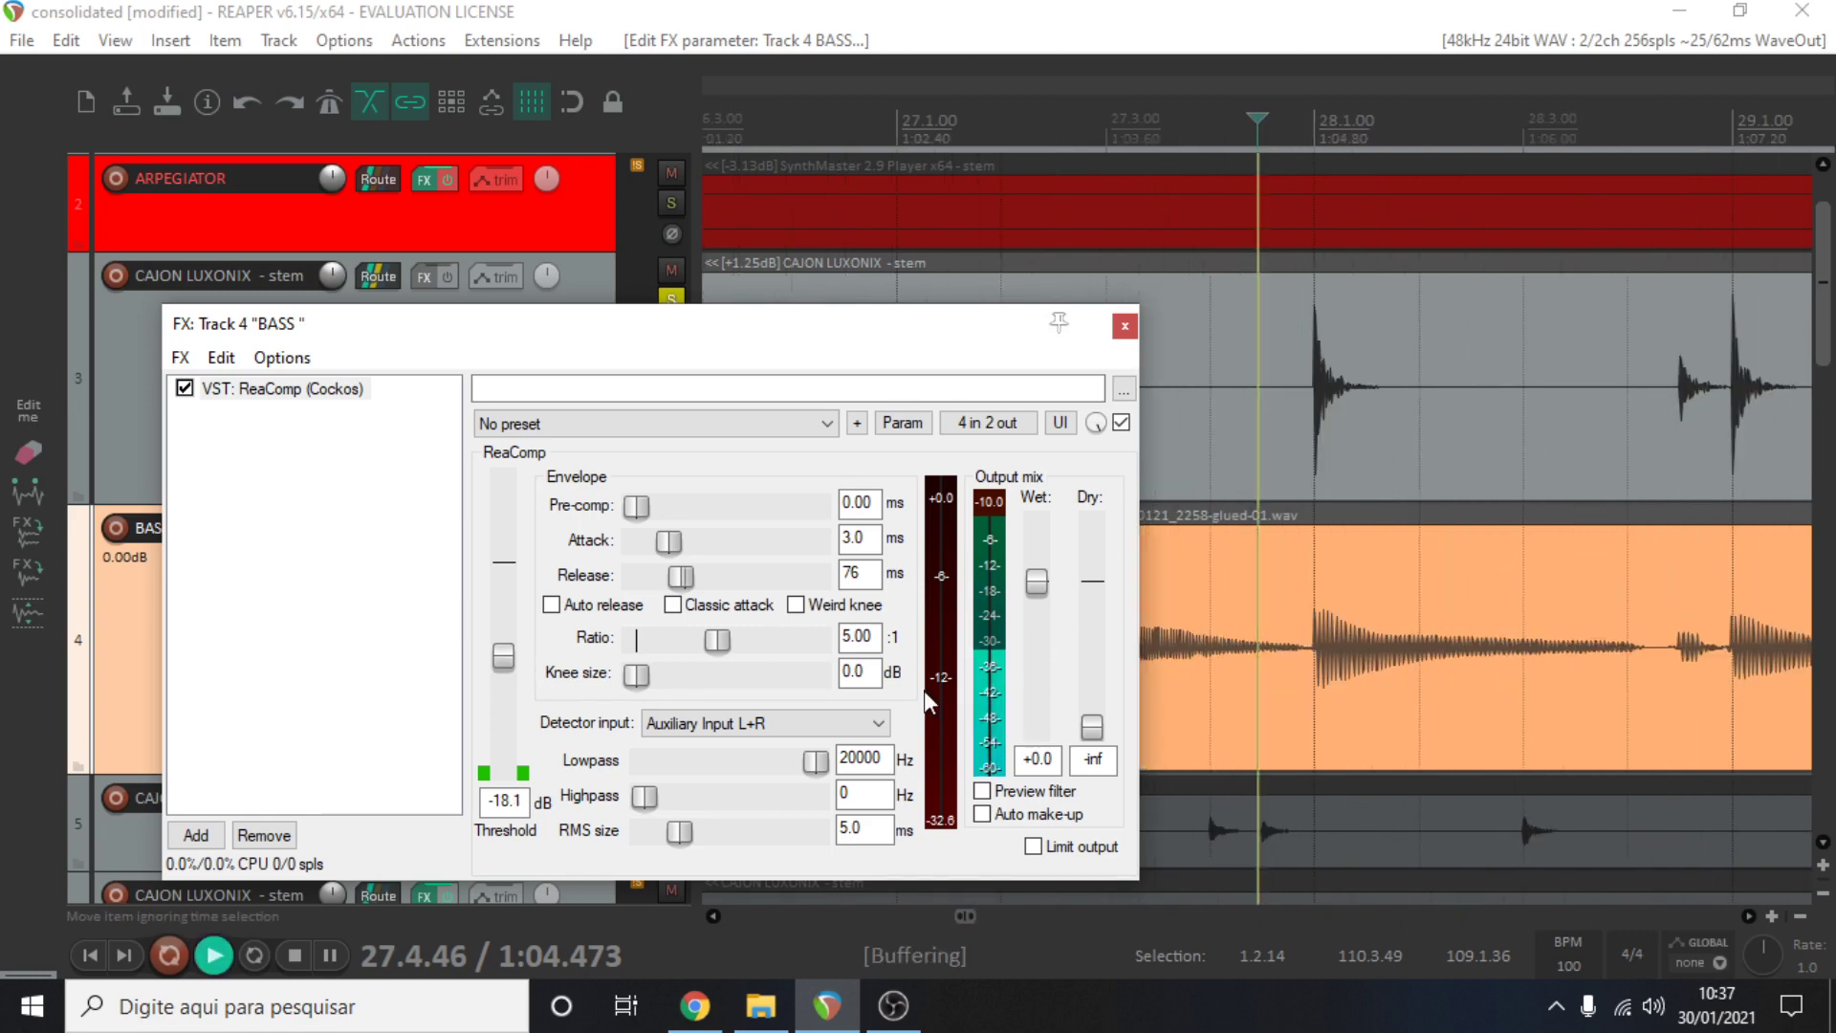
left_click_drag(504, 657, 514, 668)
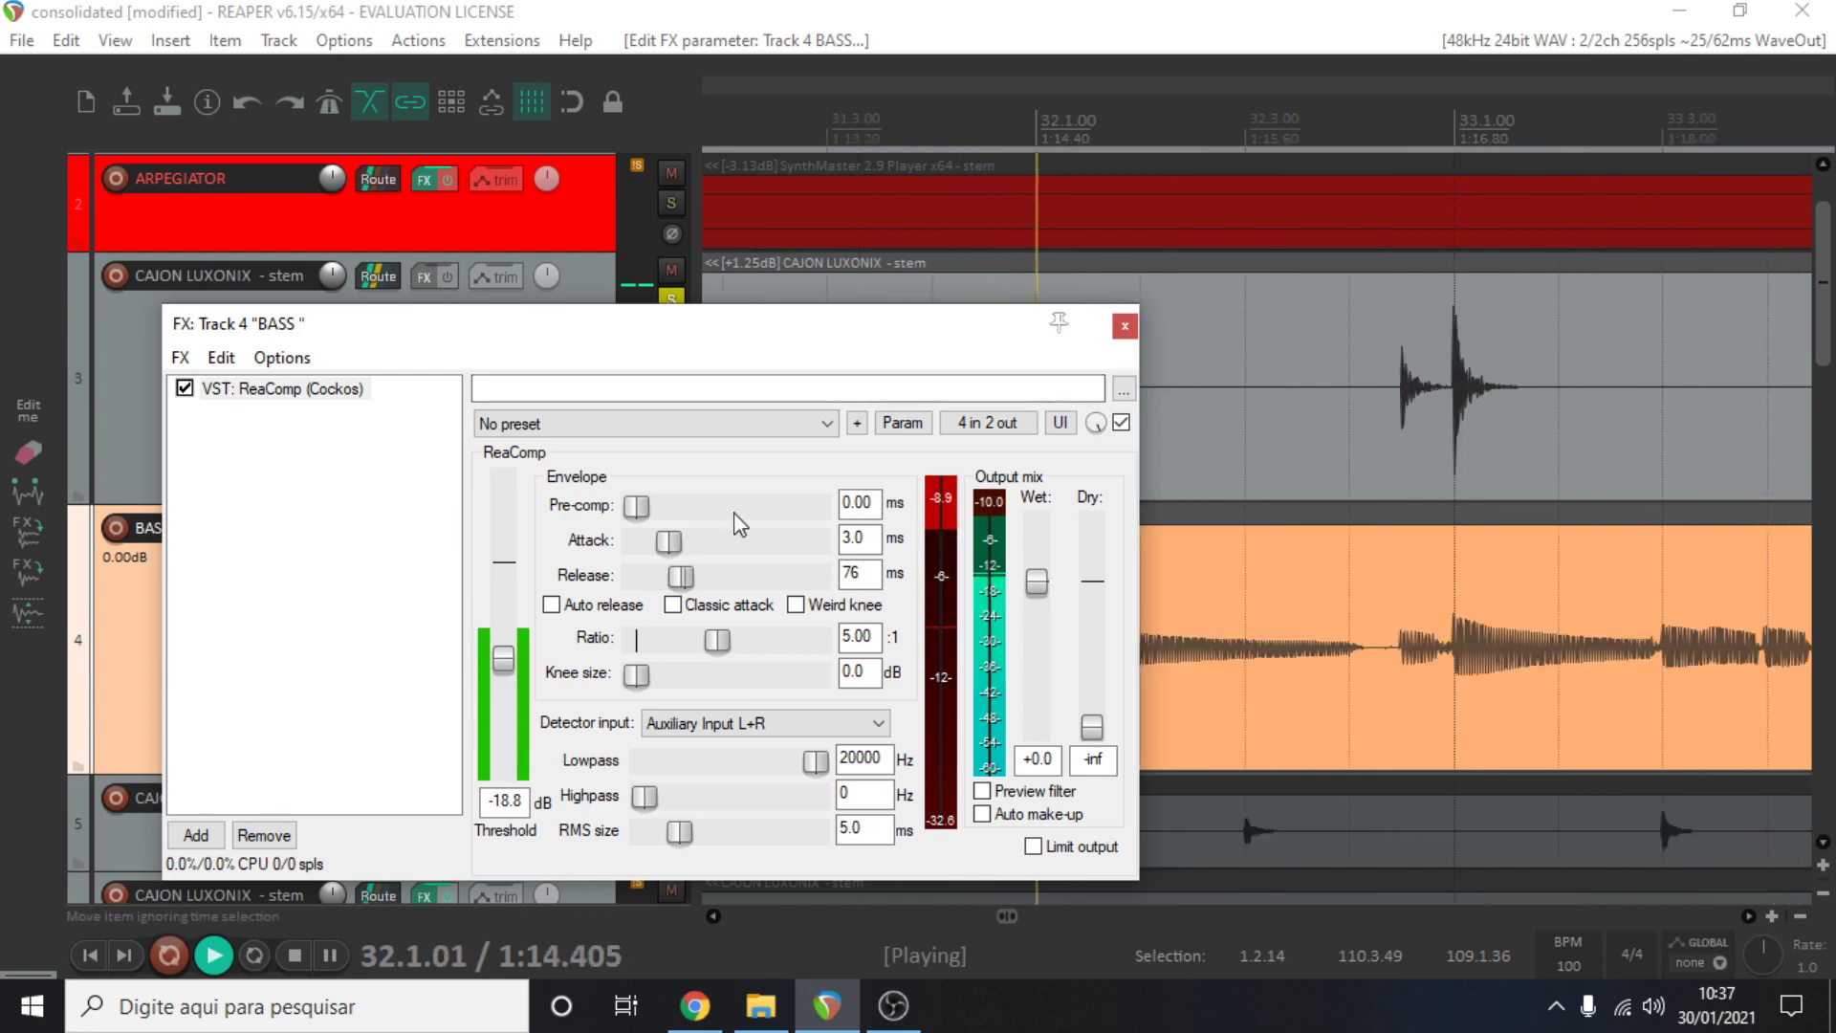
left_click(1125, 326)
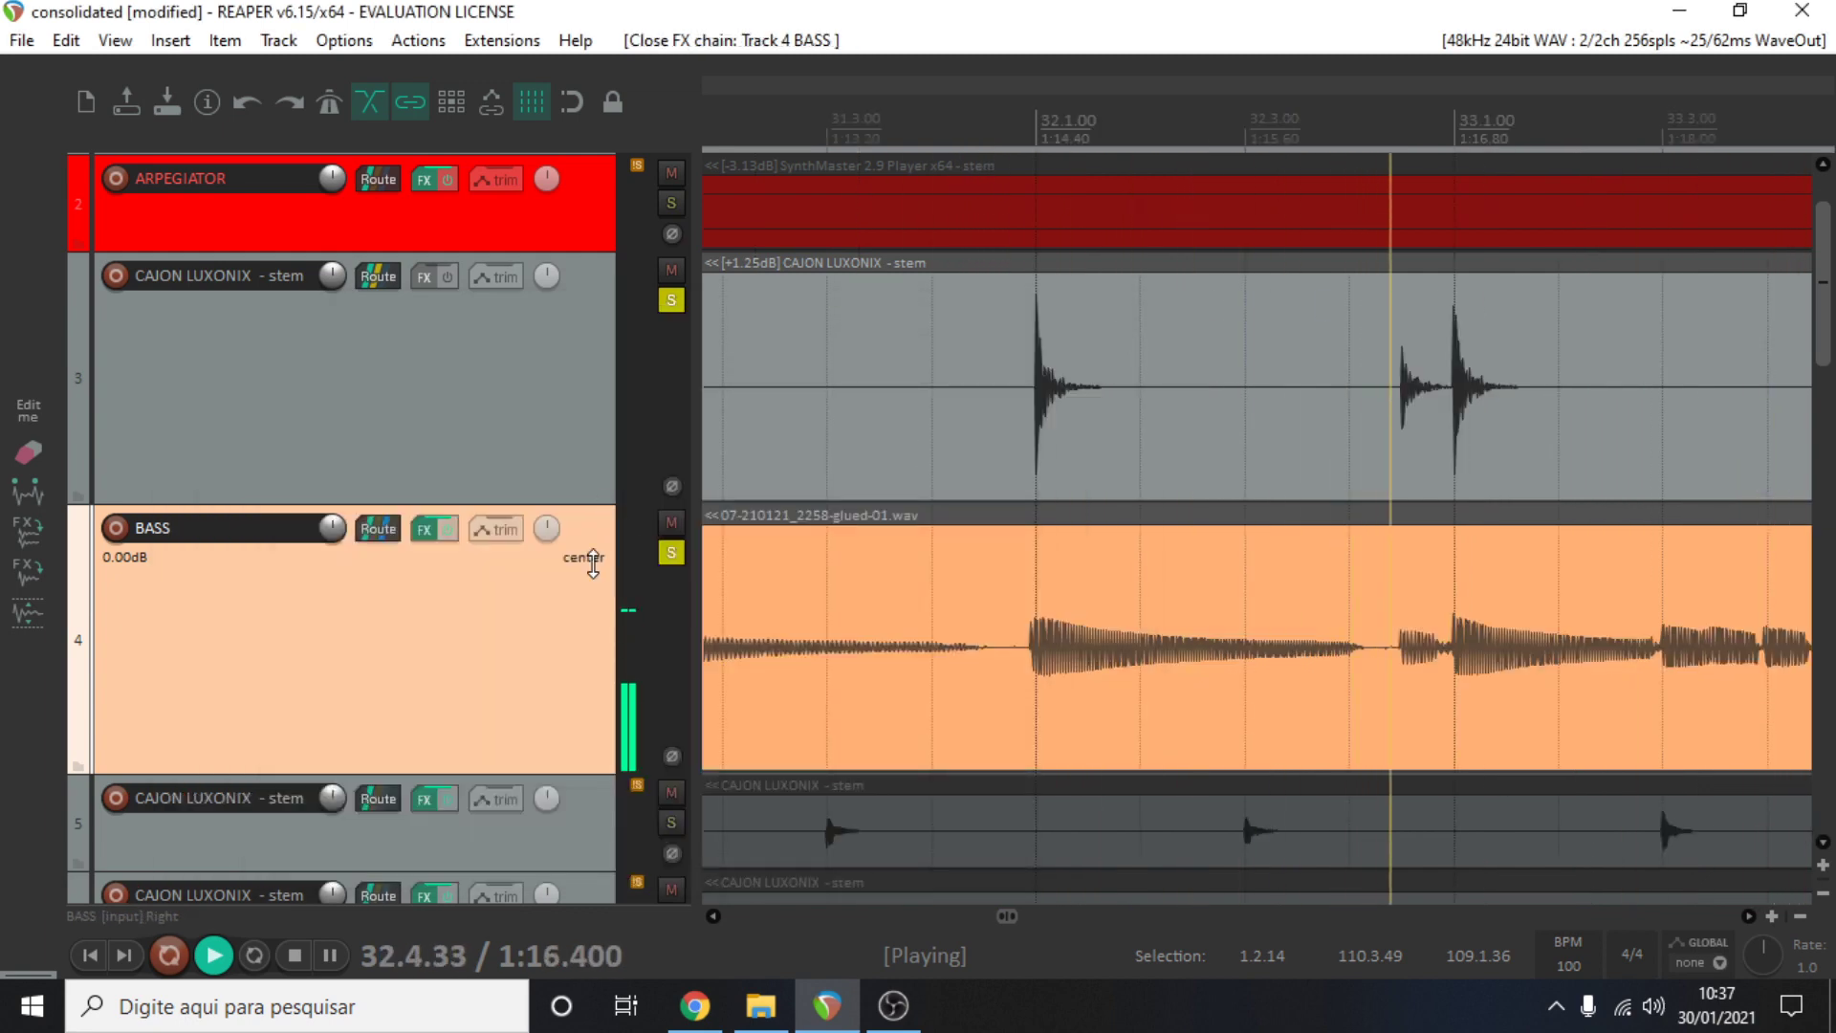
Examine the cajon hits against the bass waveform between bars 31 and 38 while both tracks play
scroll(1731, 449, "up", 2, "ctrl")
scroll(1501, 449, "down", 3)
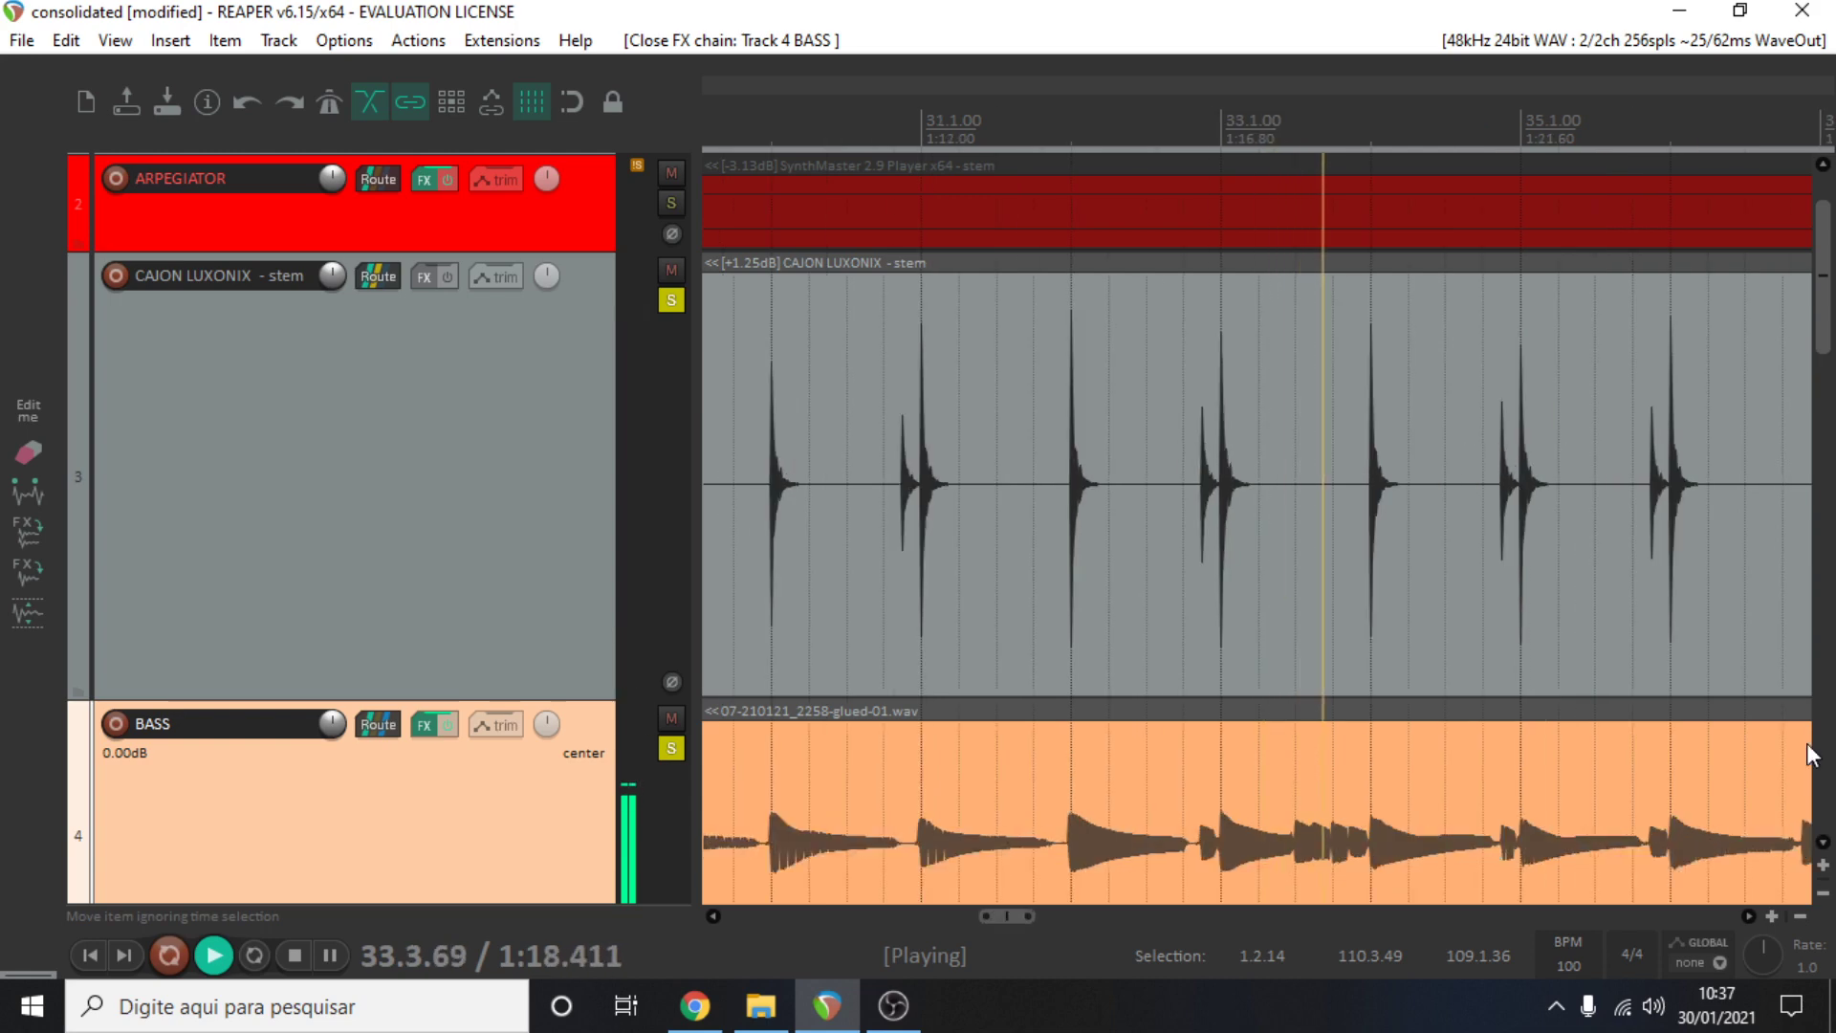
scroll(1415, 468, "up", 2)
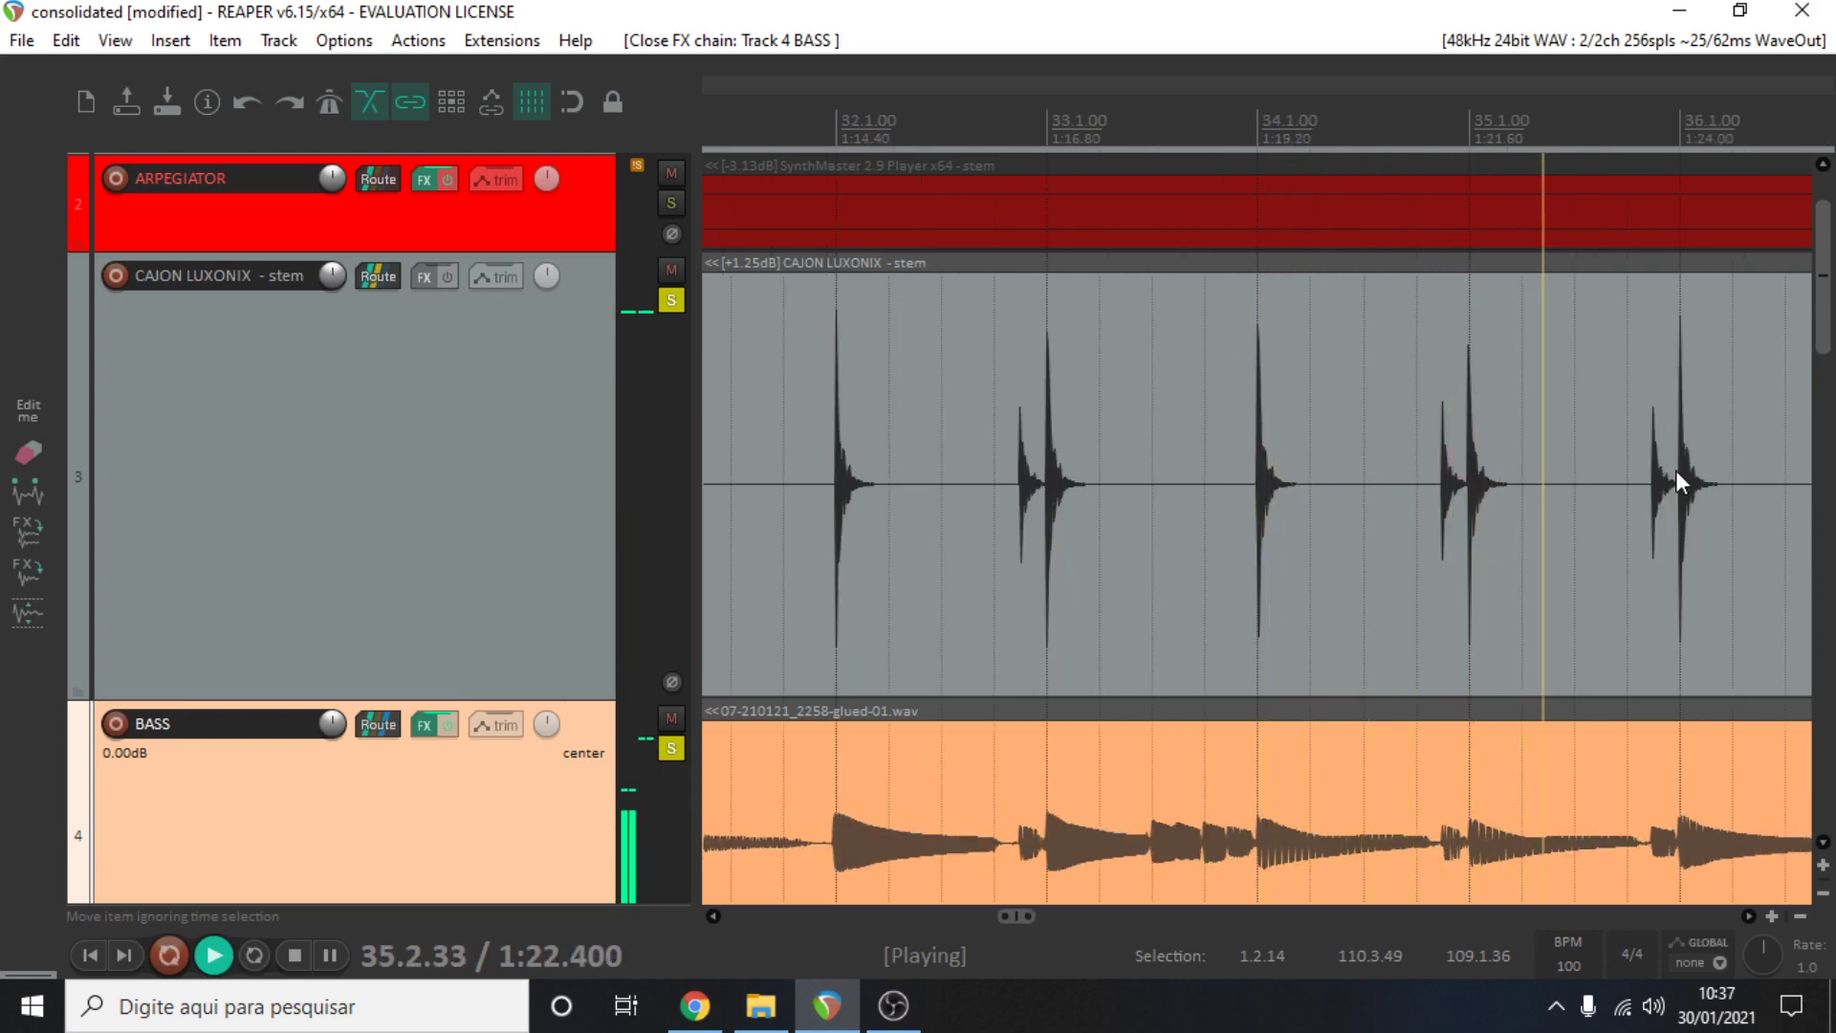
scroll(1704, 537, "down", 3)
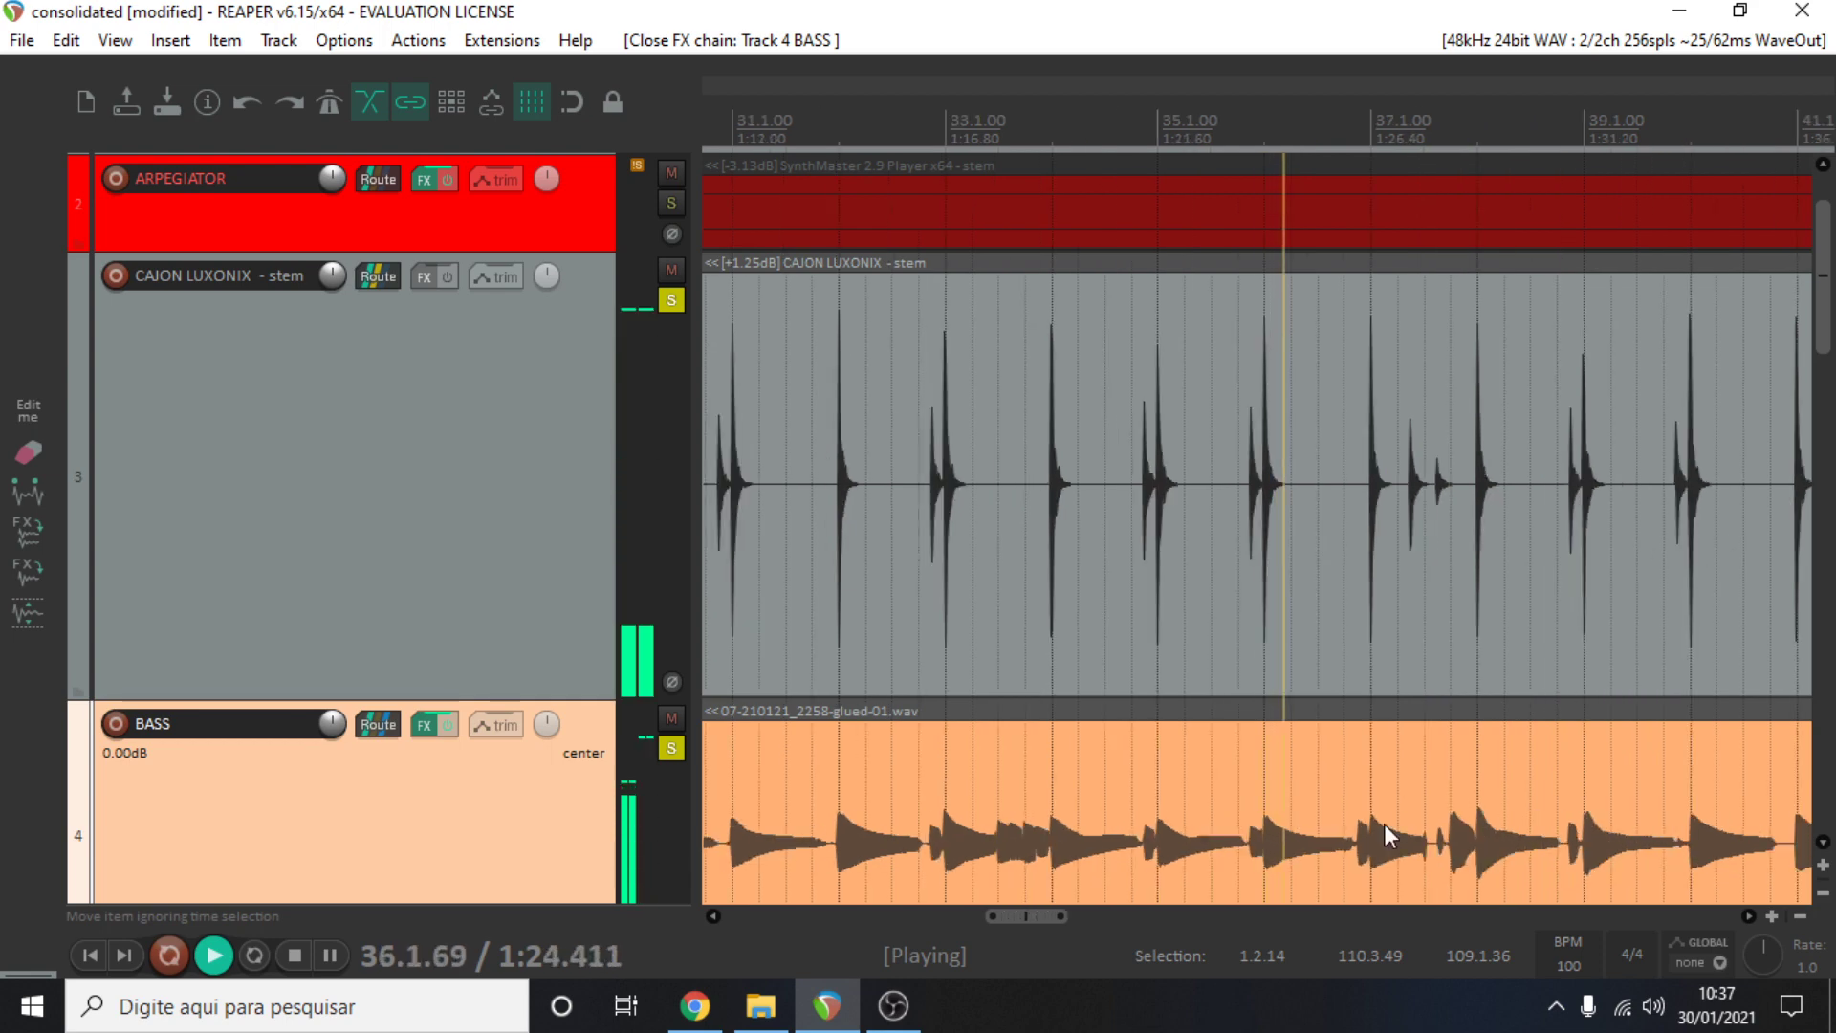
left_click(1377, 442)
scroll(1377, 441, "up", 4)
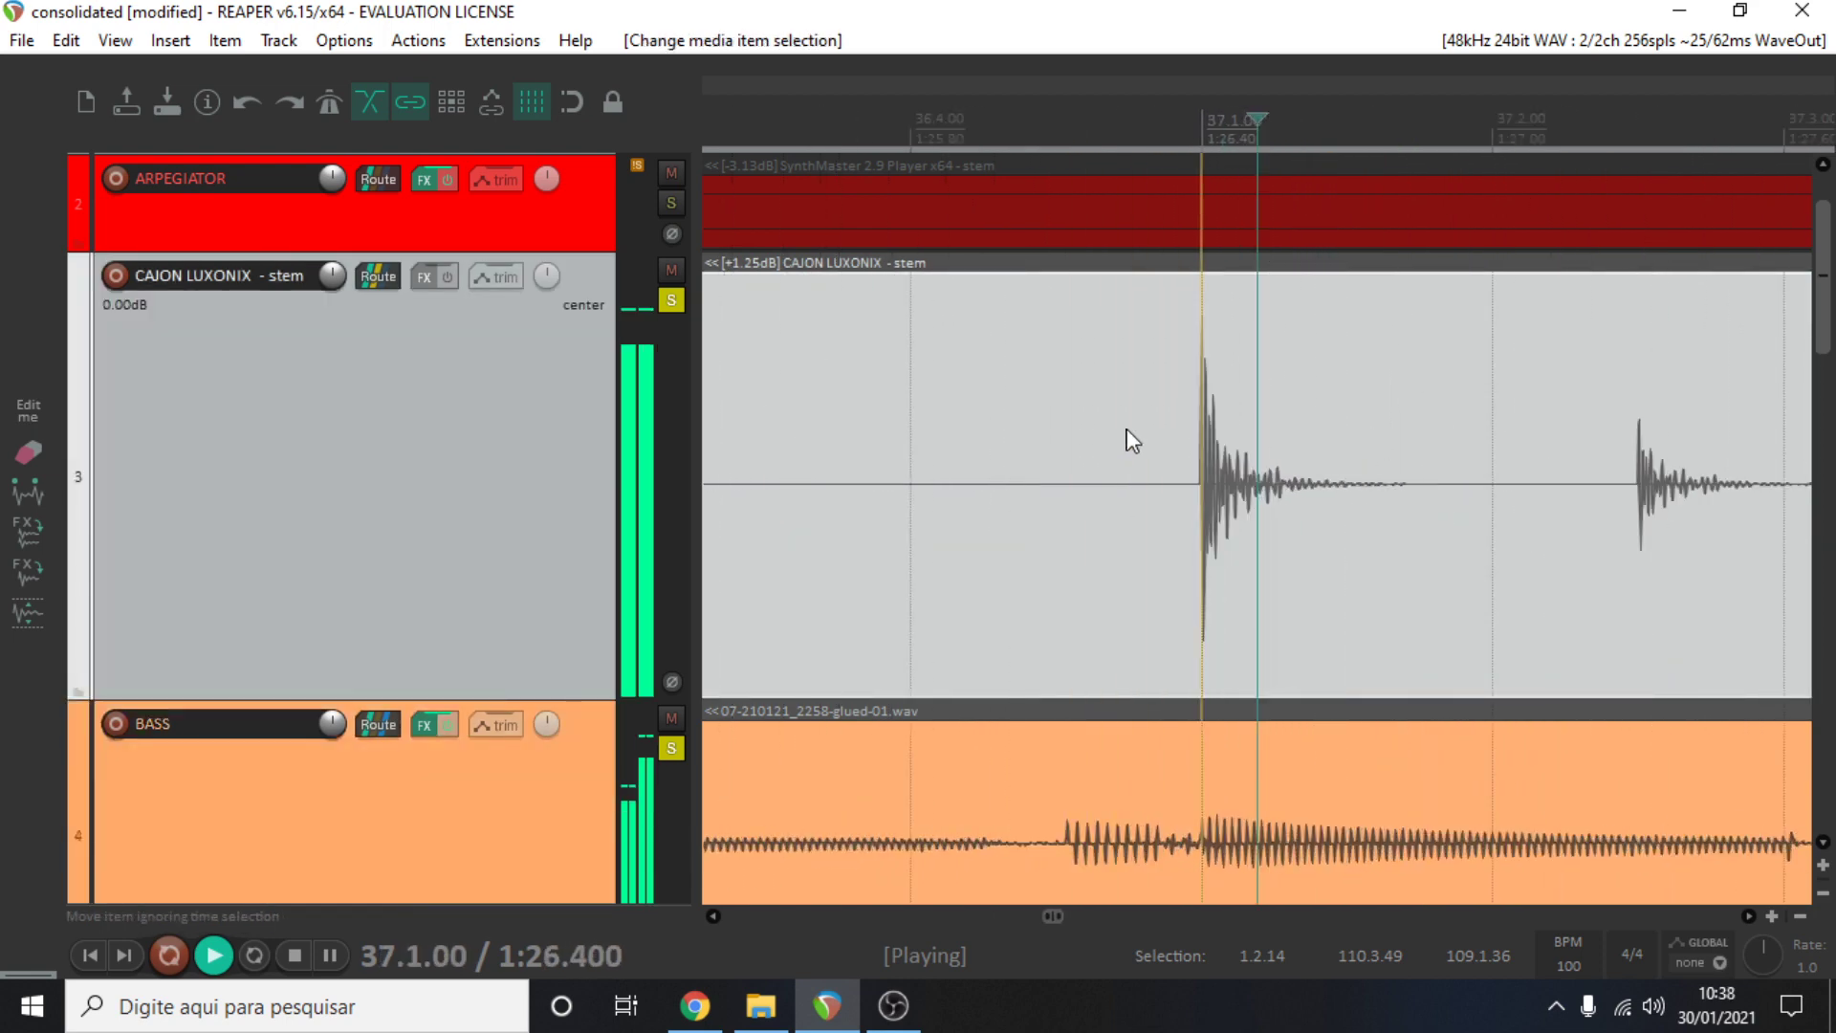
scroll(1195, 436, "down", 1)
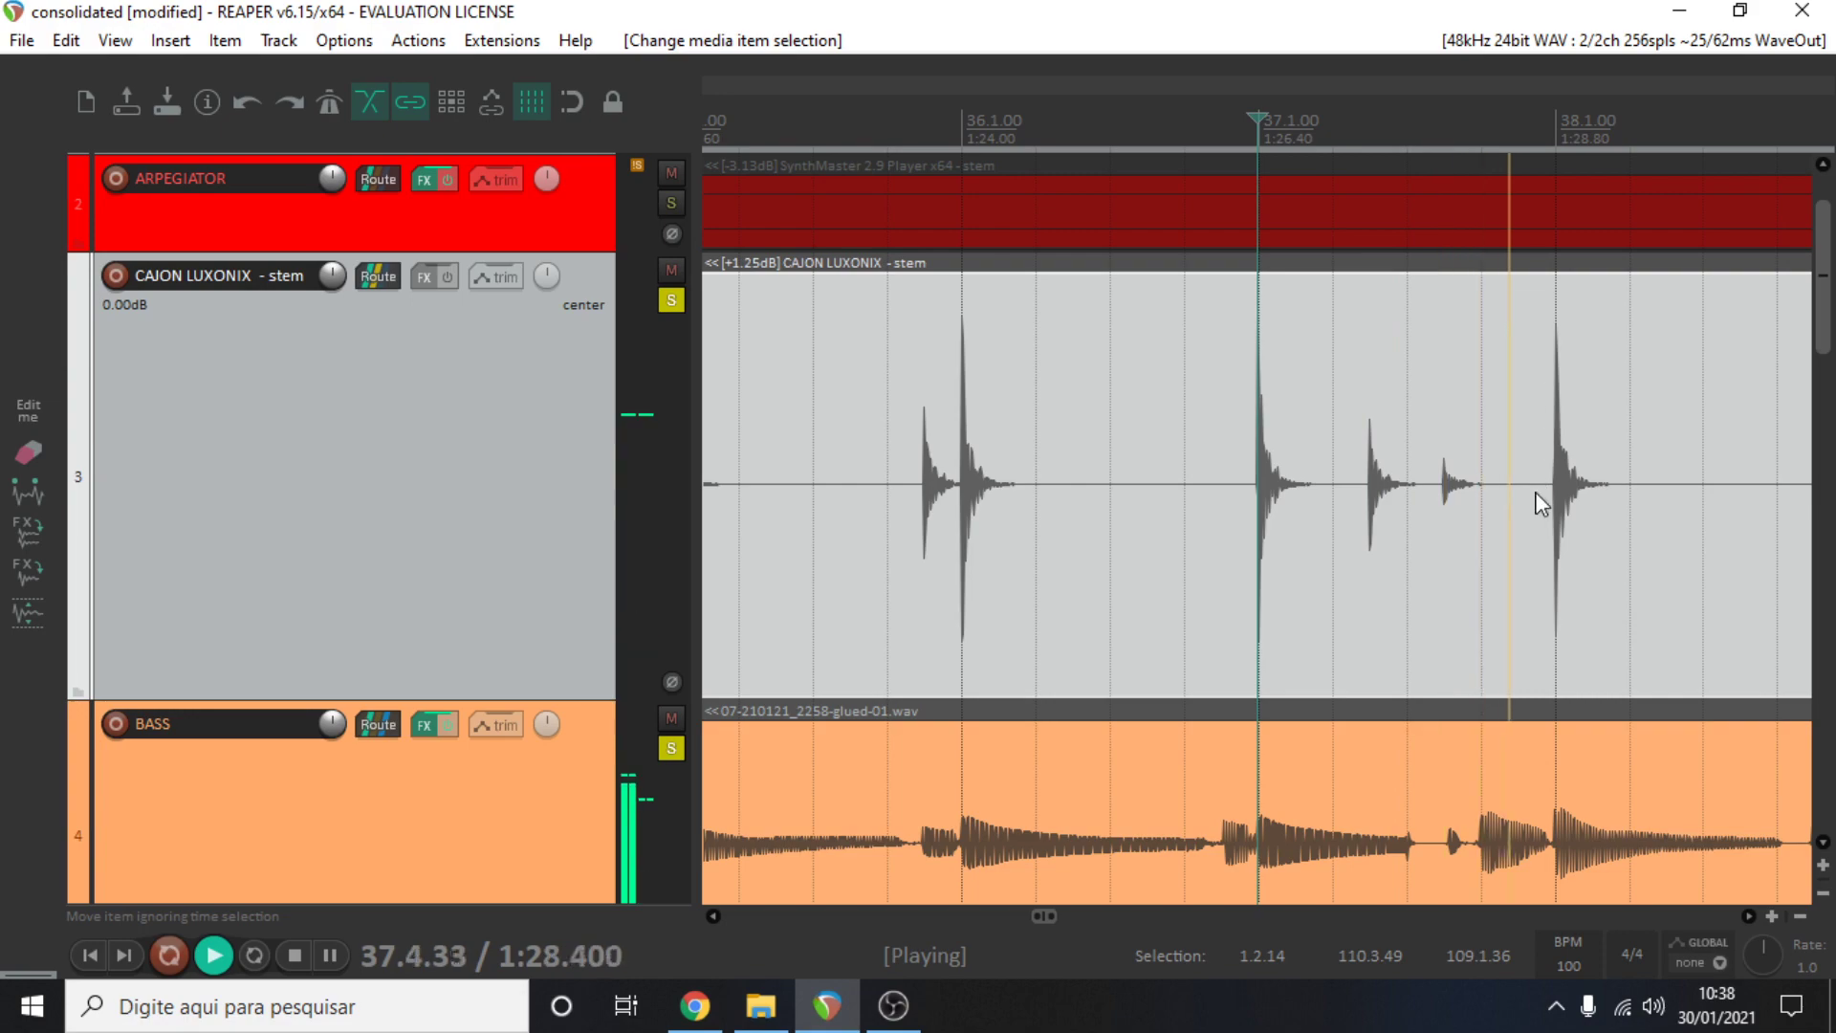
scroll(1537, 500, "up", 2)
scroll(1537, 500, "down", 5)
scroll(1537, 501, "up", 4)
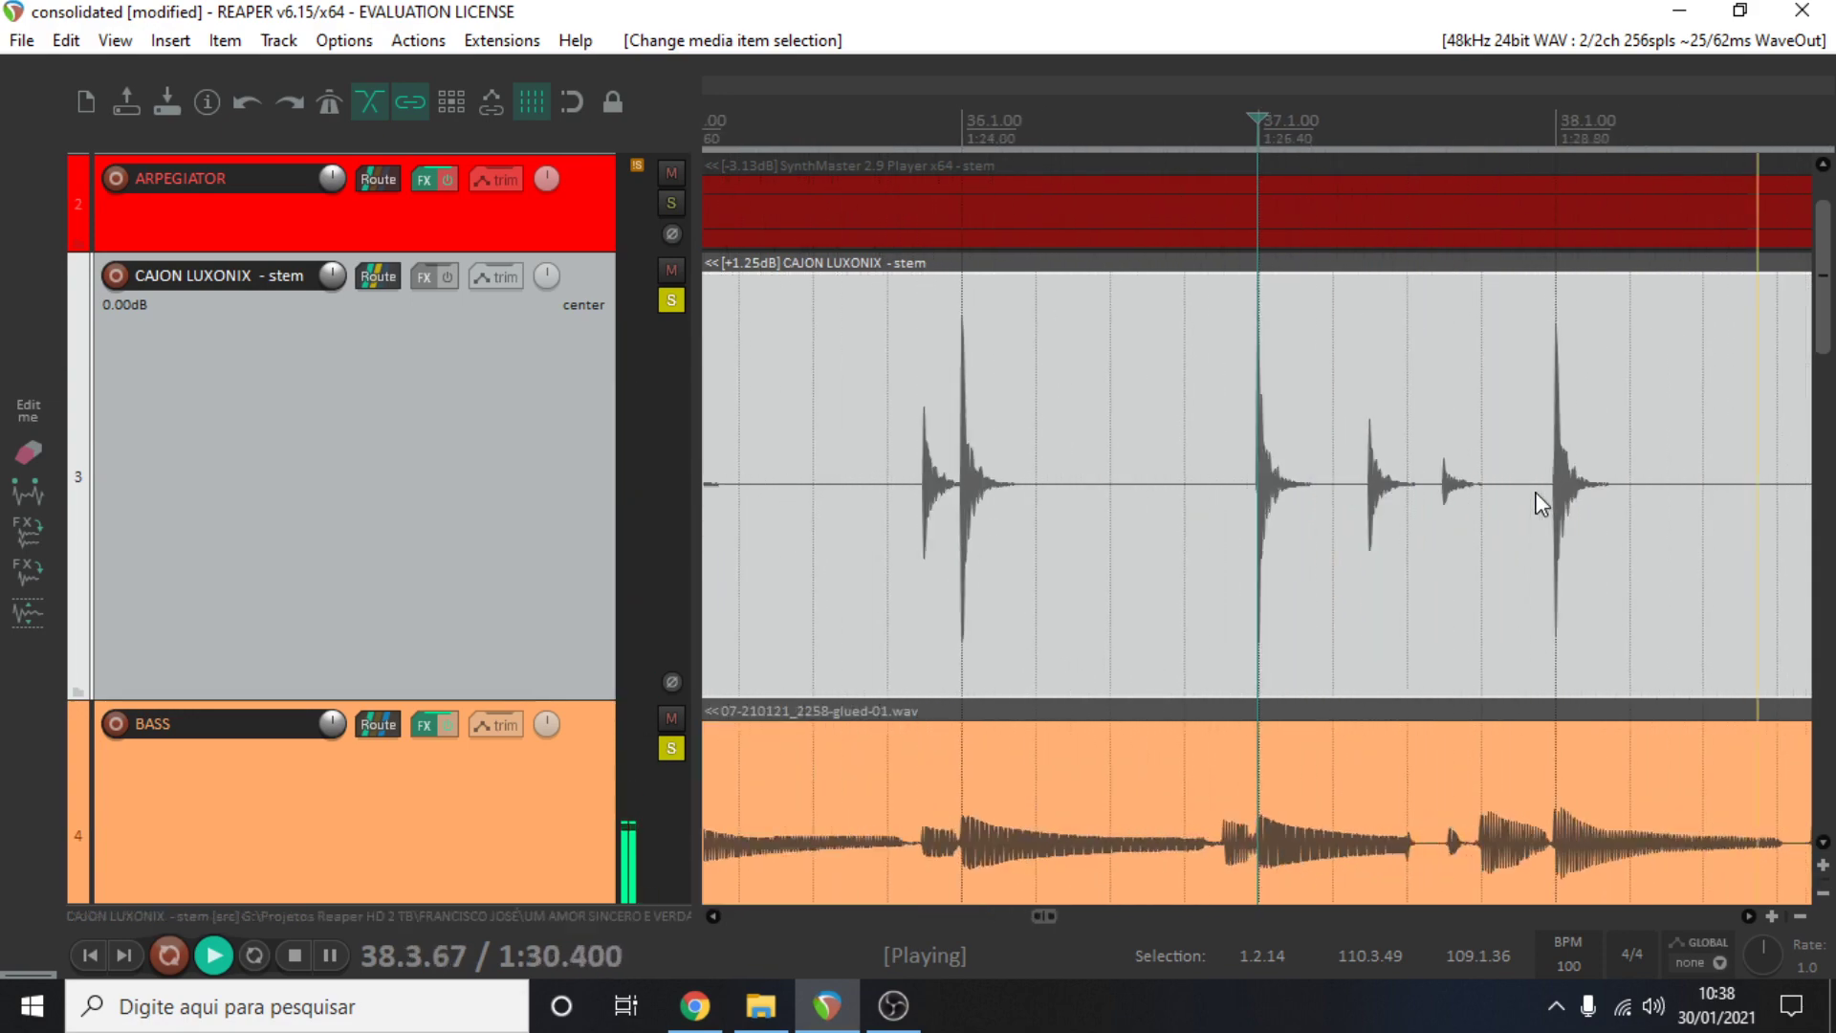
Stop playback and split the cajon item just before bar 37 and just after 37.2 to isolate that hit
scroll(1209, 425, "up", 1)
key("space")
left_click(1352, 422)
key("s")
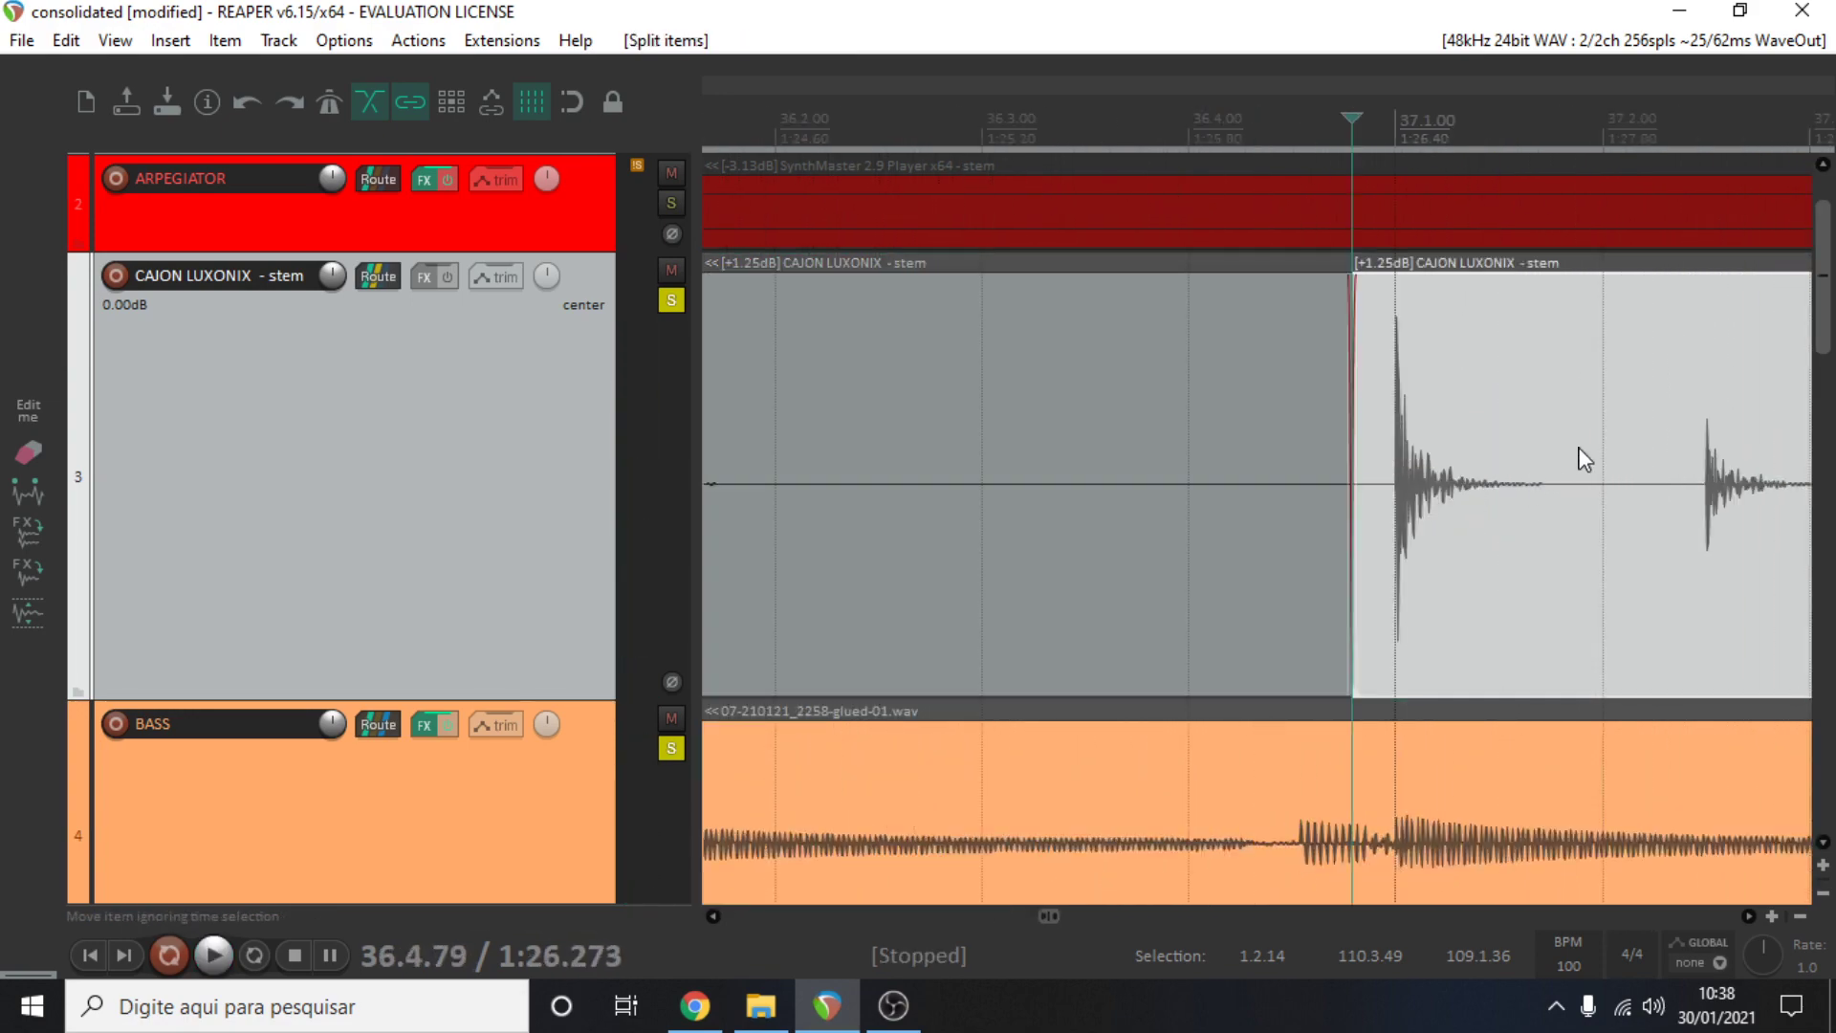
left_click(1616, 445)
key("s")
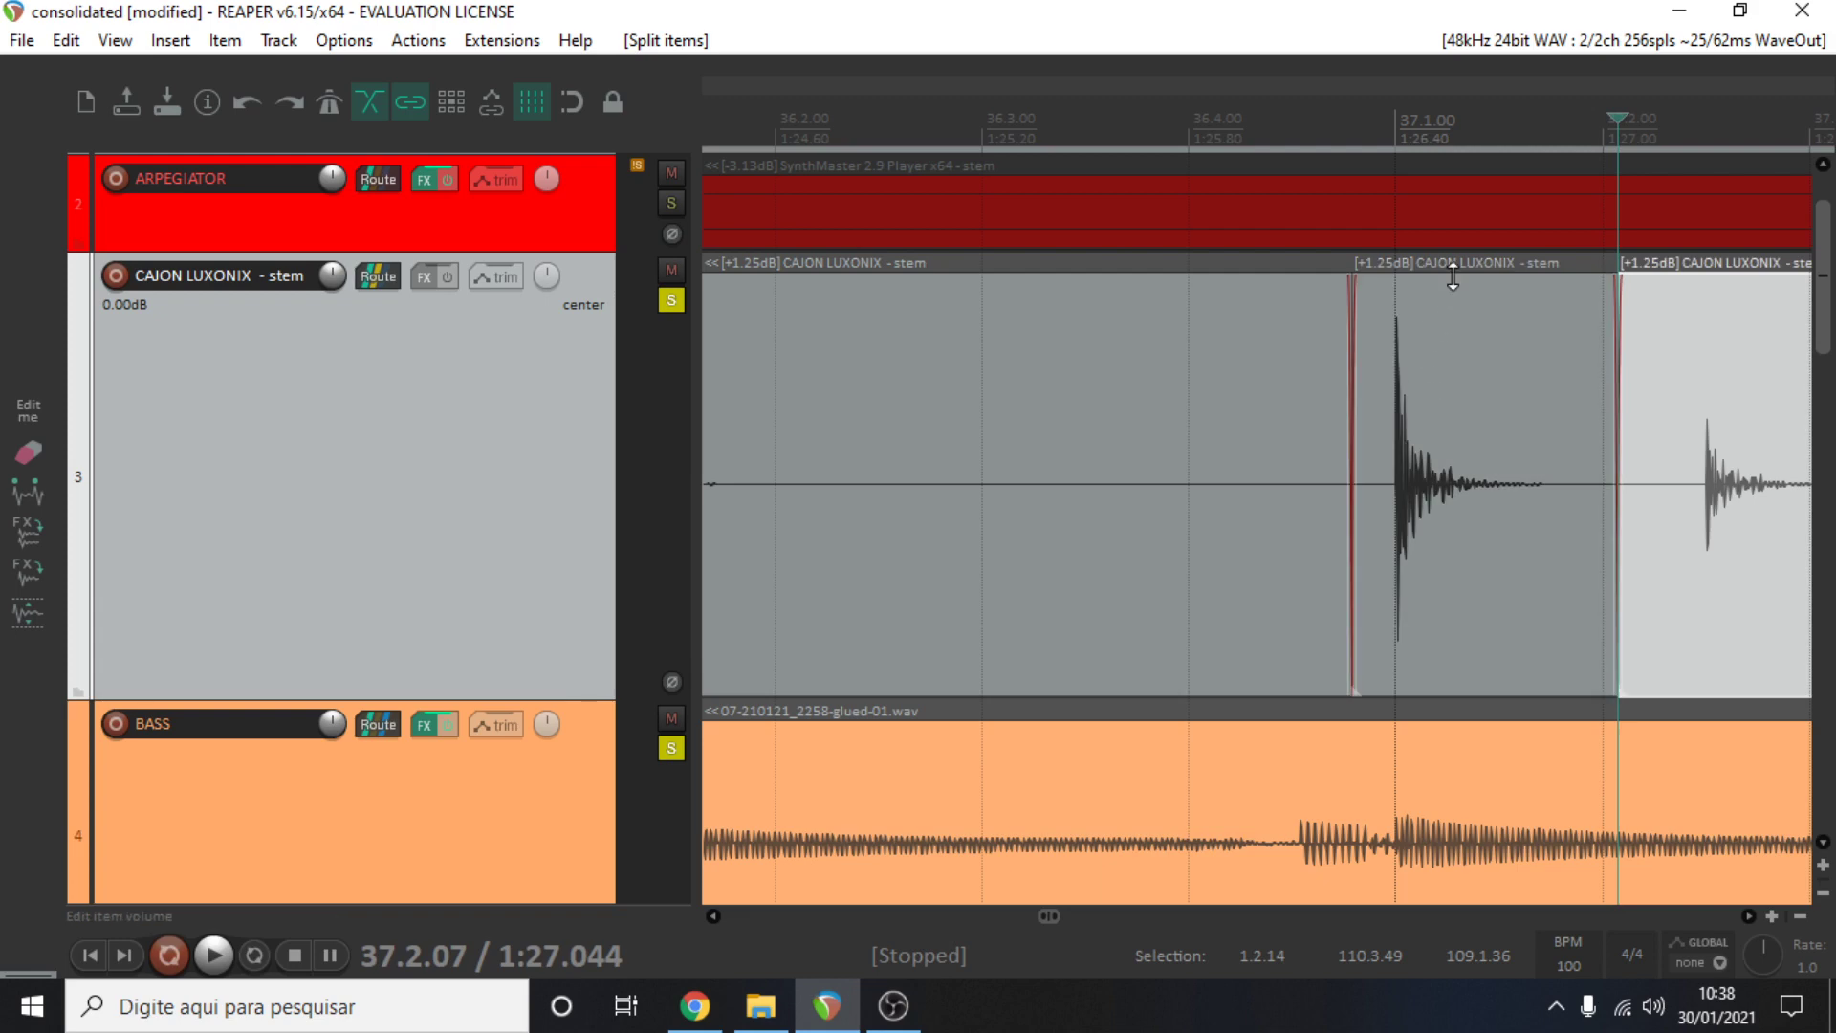
Lower the isolated cajon hit's item volume to about -6.3 dB and play from just after the start of bar 35
left_click_drag(1450, 278, 1416, 525)
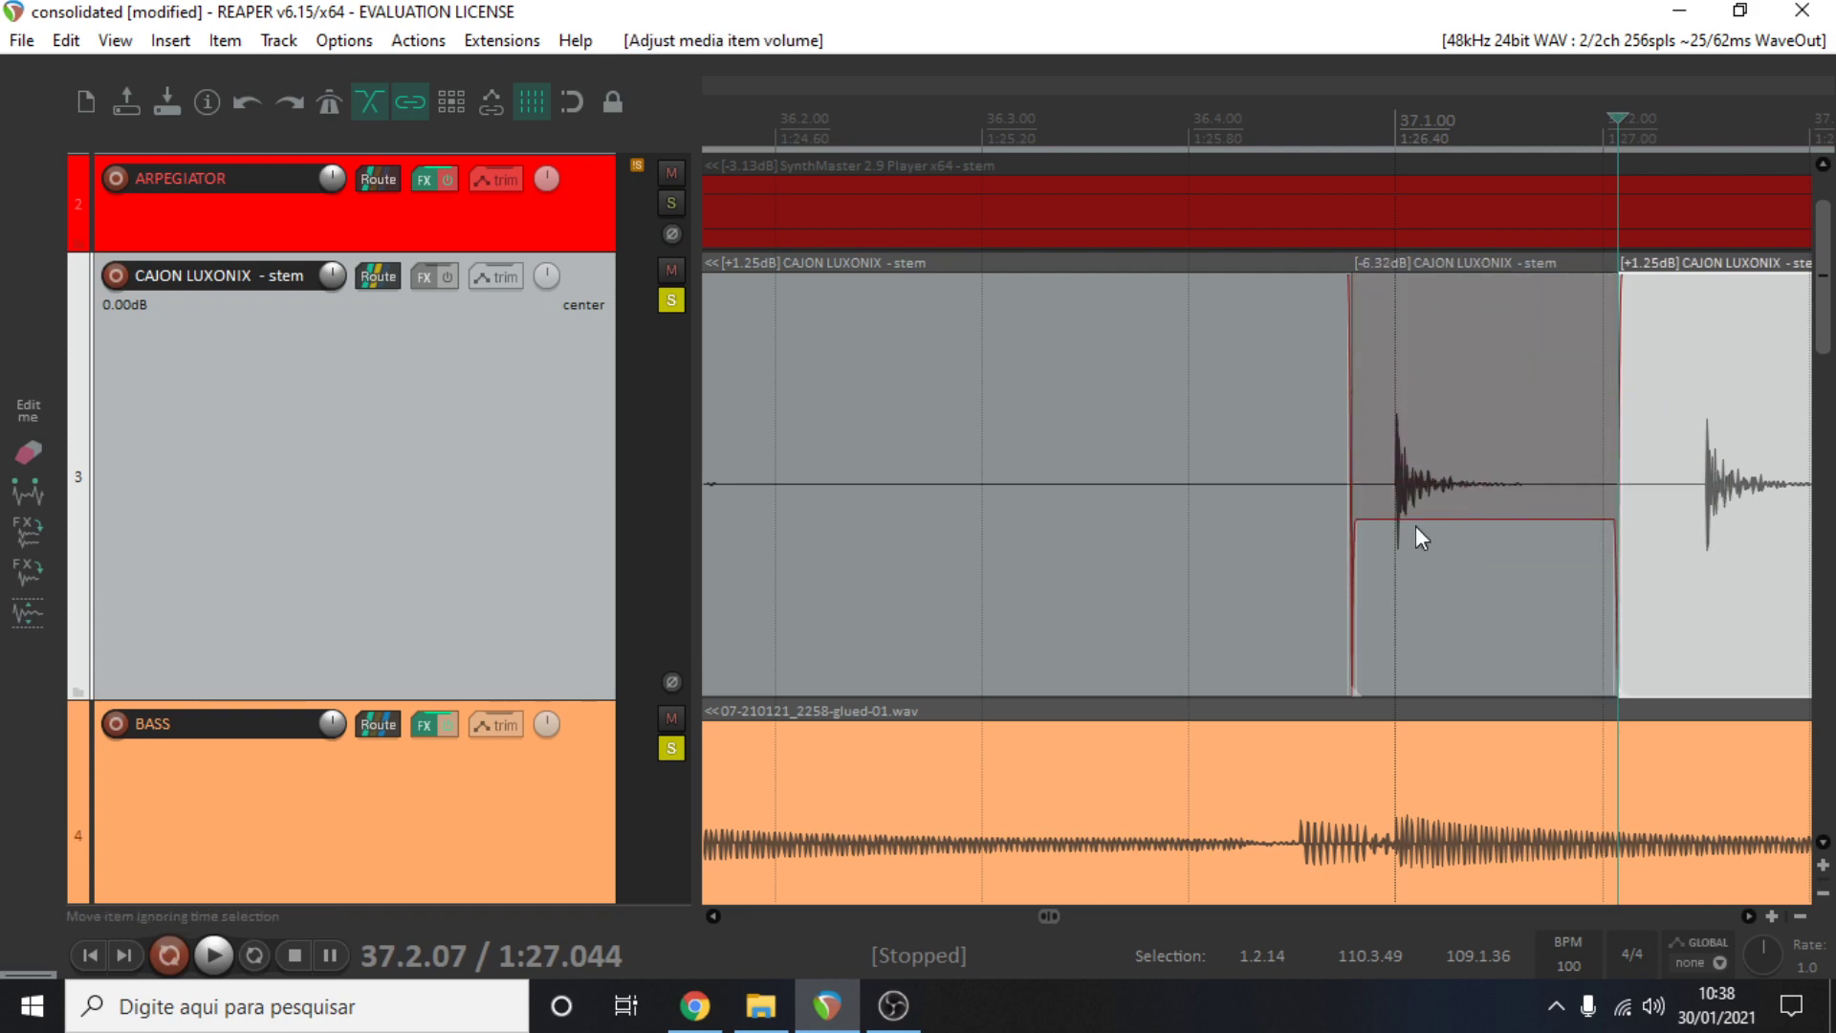
left_click(1353, 536)
scroll(1150, 513, "down", 4)
left_click(985, 512)
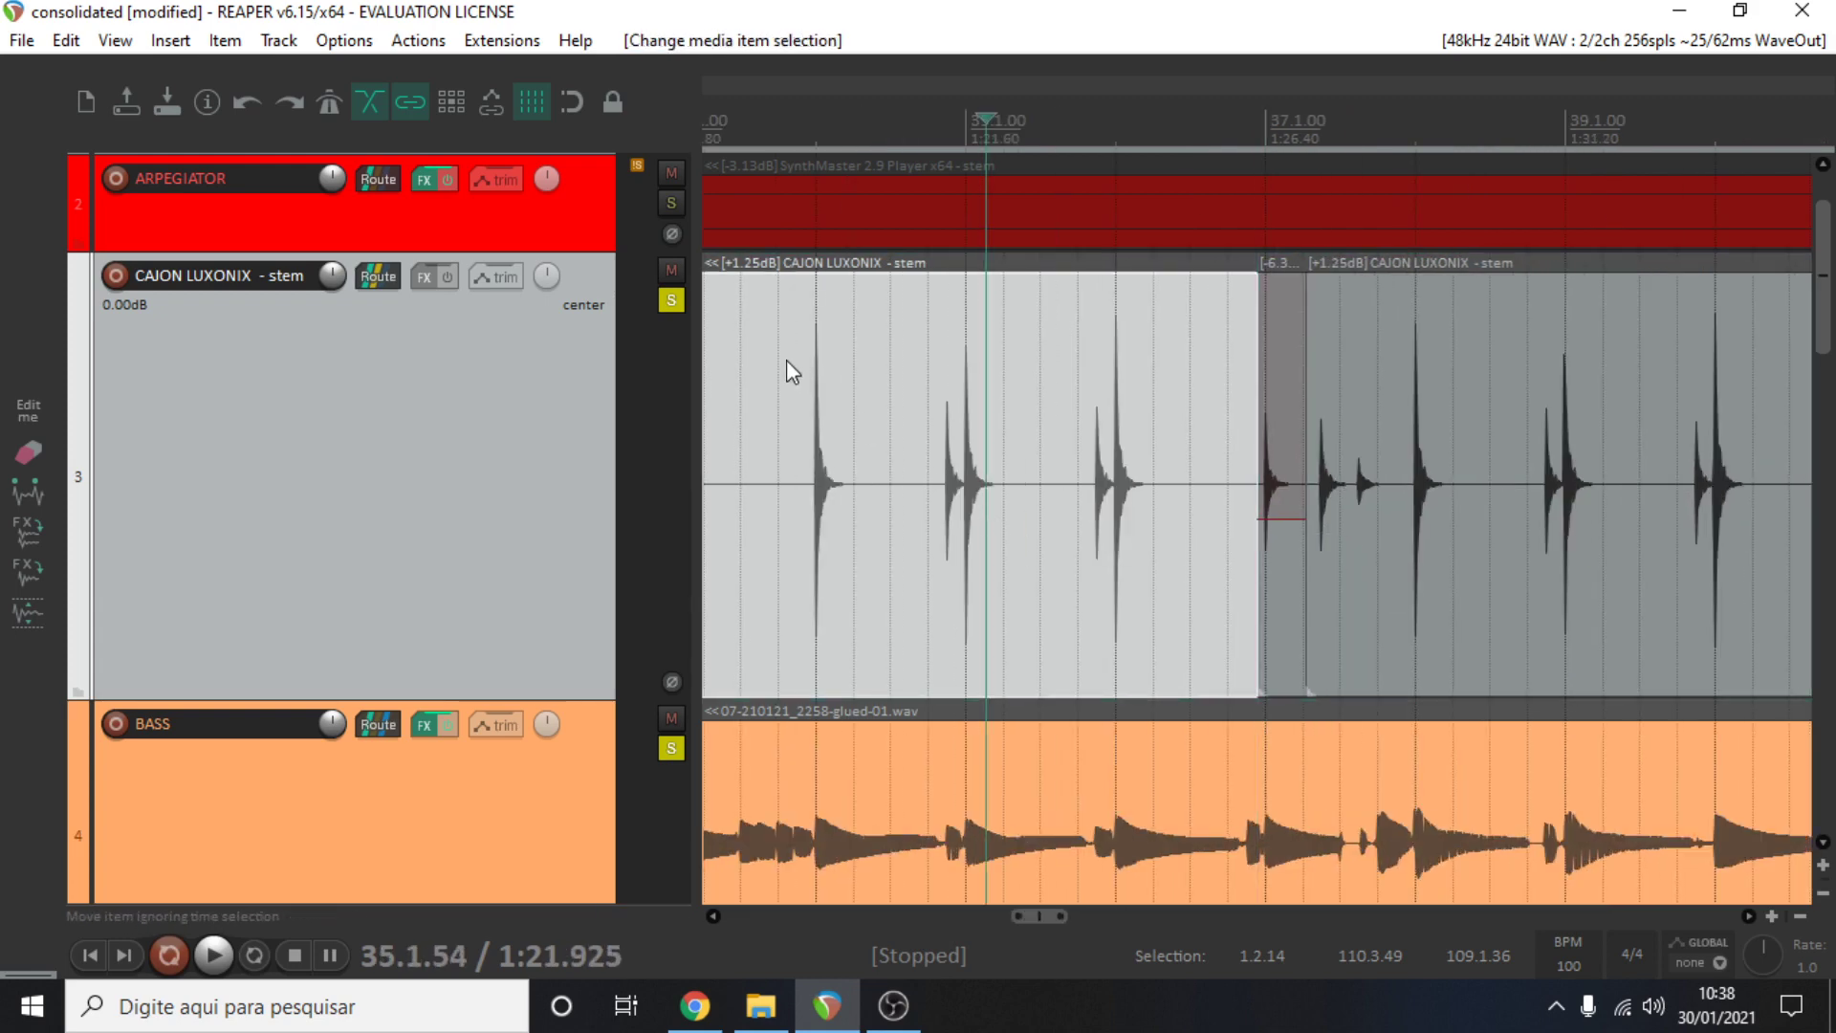
key("space")
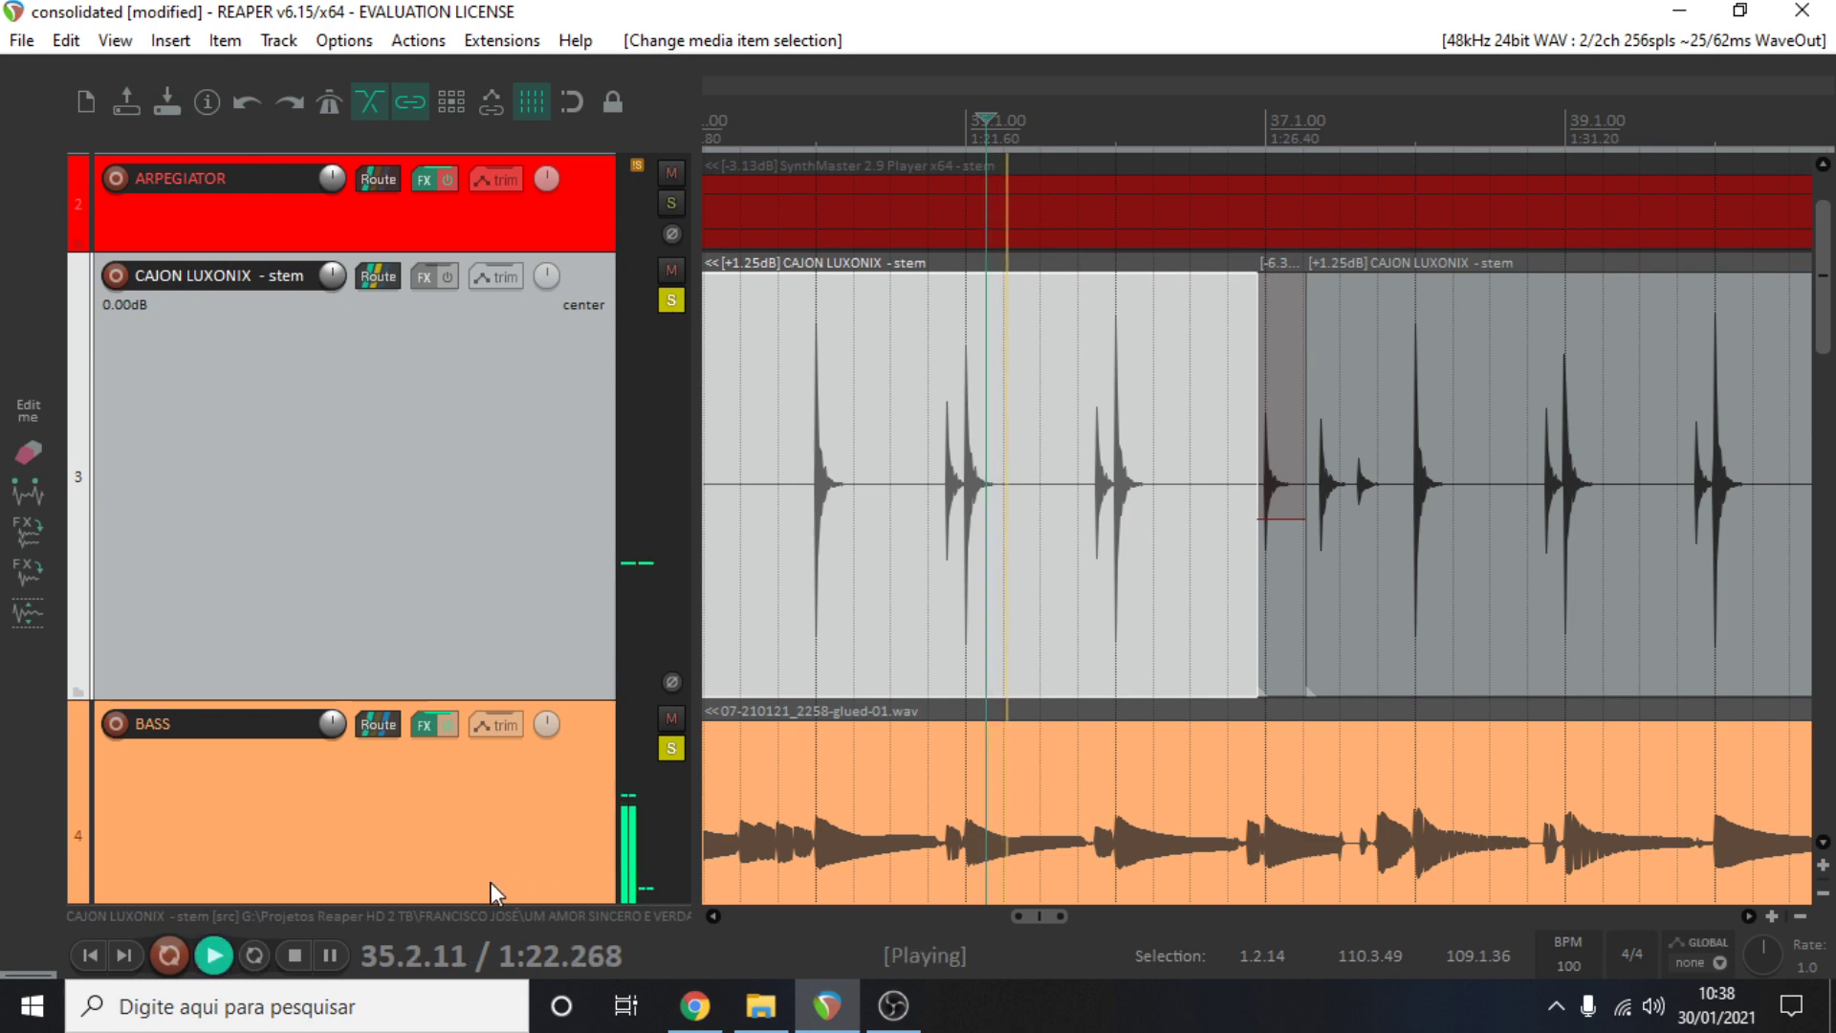
Open ReaComp on the BASS track and play the quieter cajon hit from just before bar 37 to check the gain reduction
left_click(422, 724)
scroll(1360, 542, "up", 3)
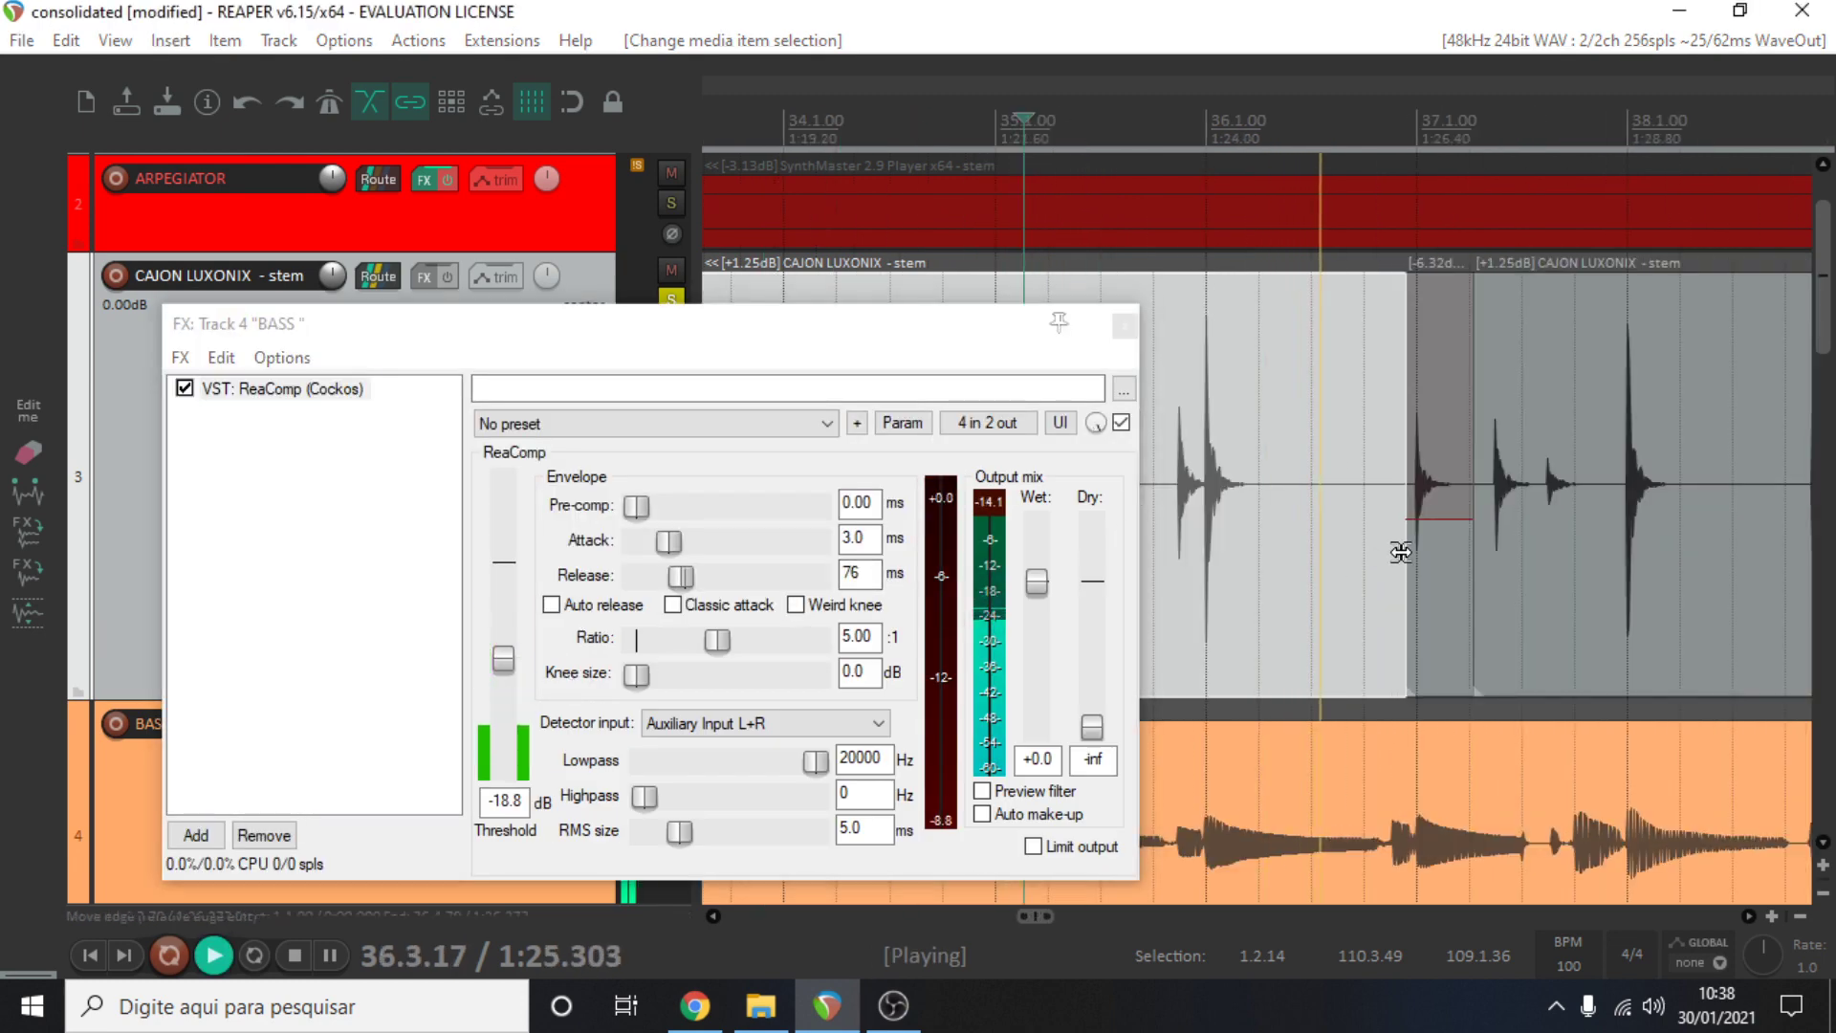
scroll(1377, 545, "up", 3)
left_click(1401, 552)
key("space")
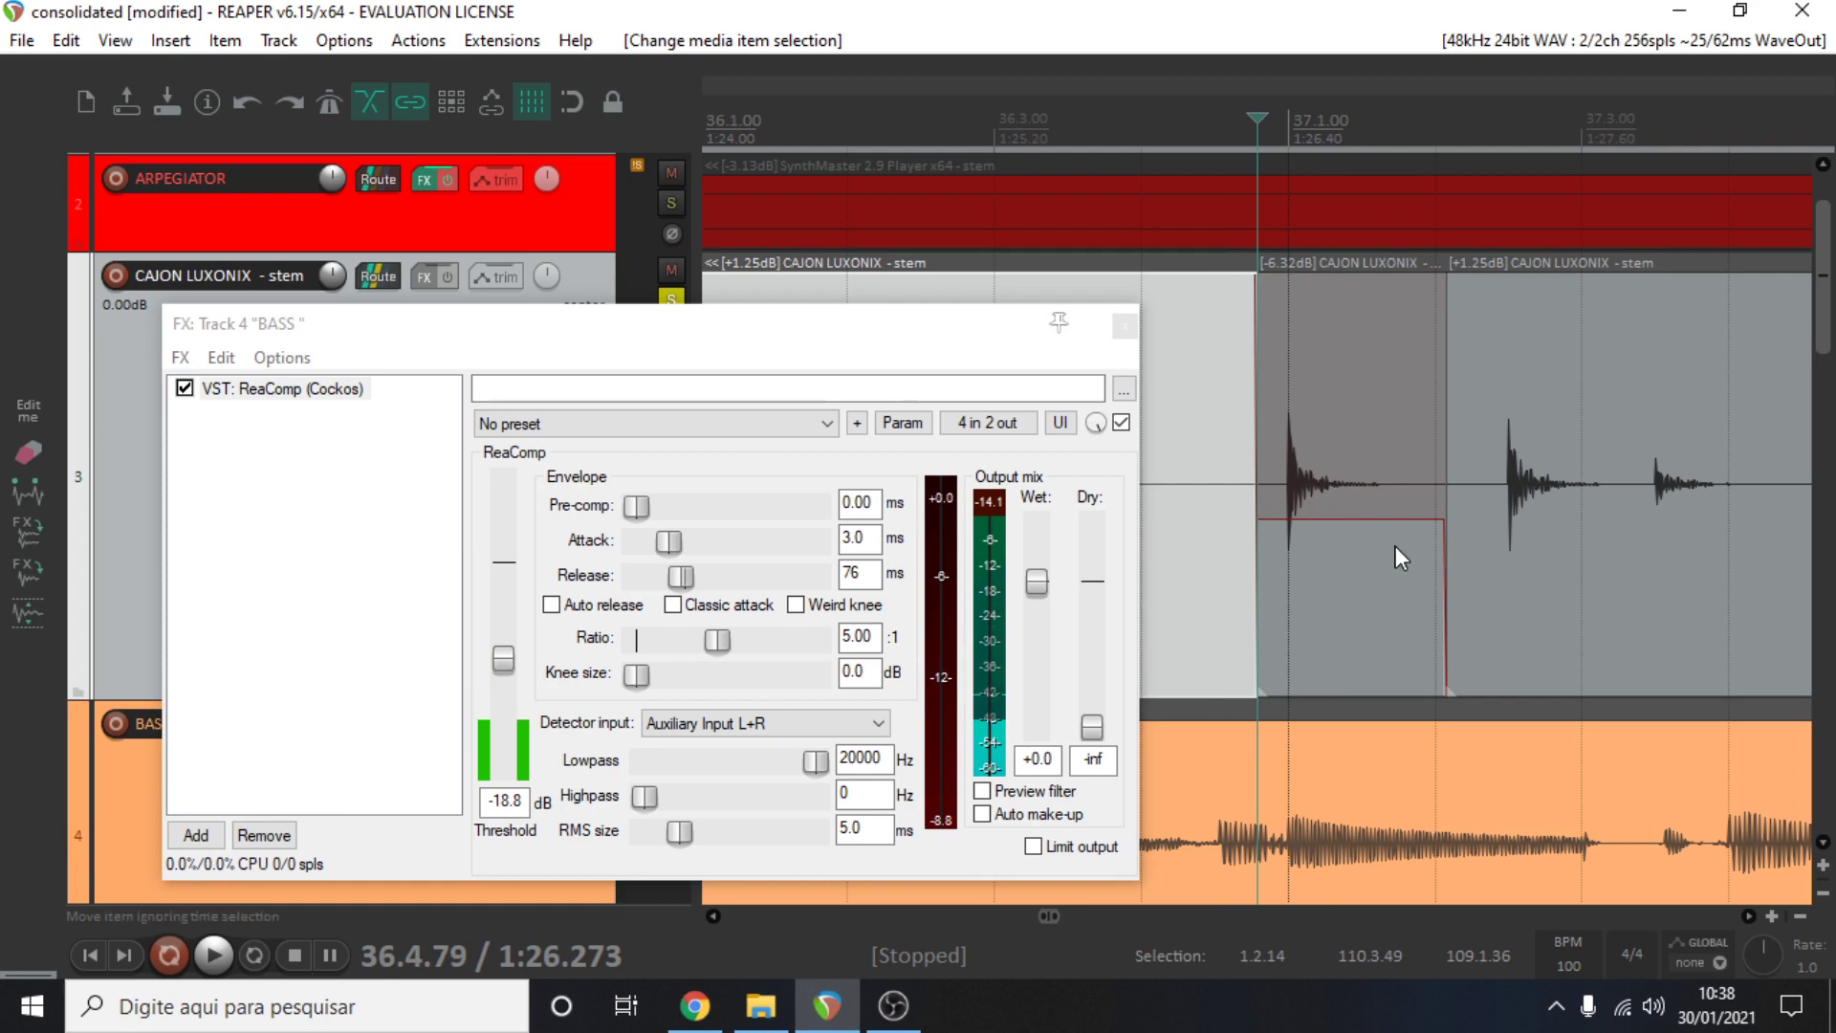
key("space")
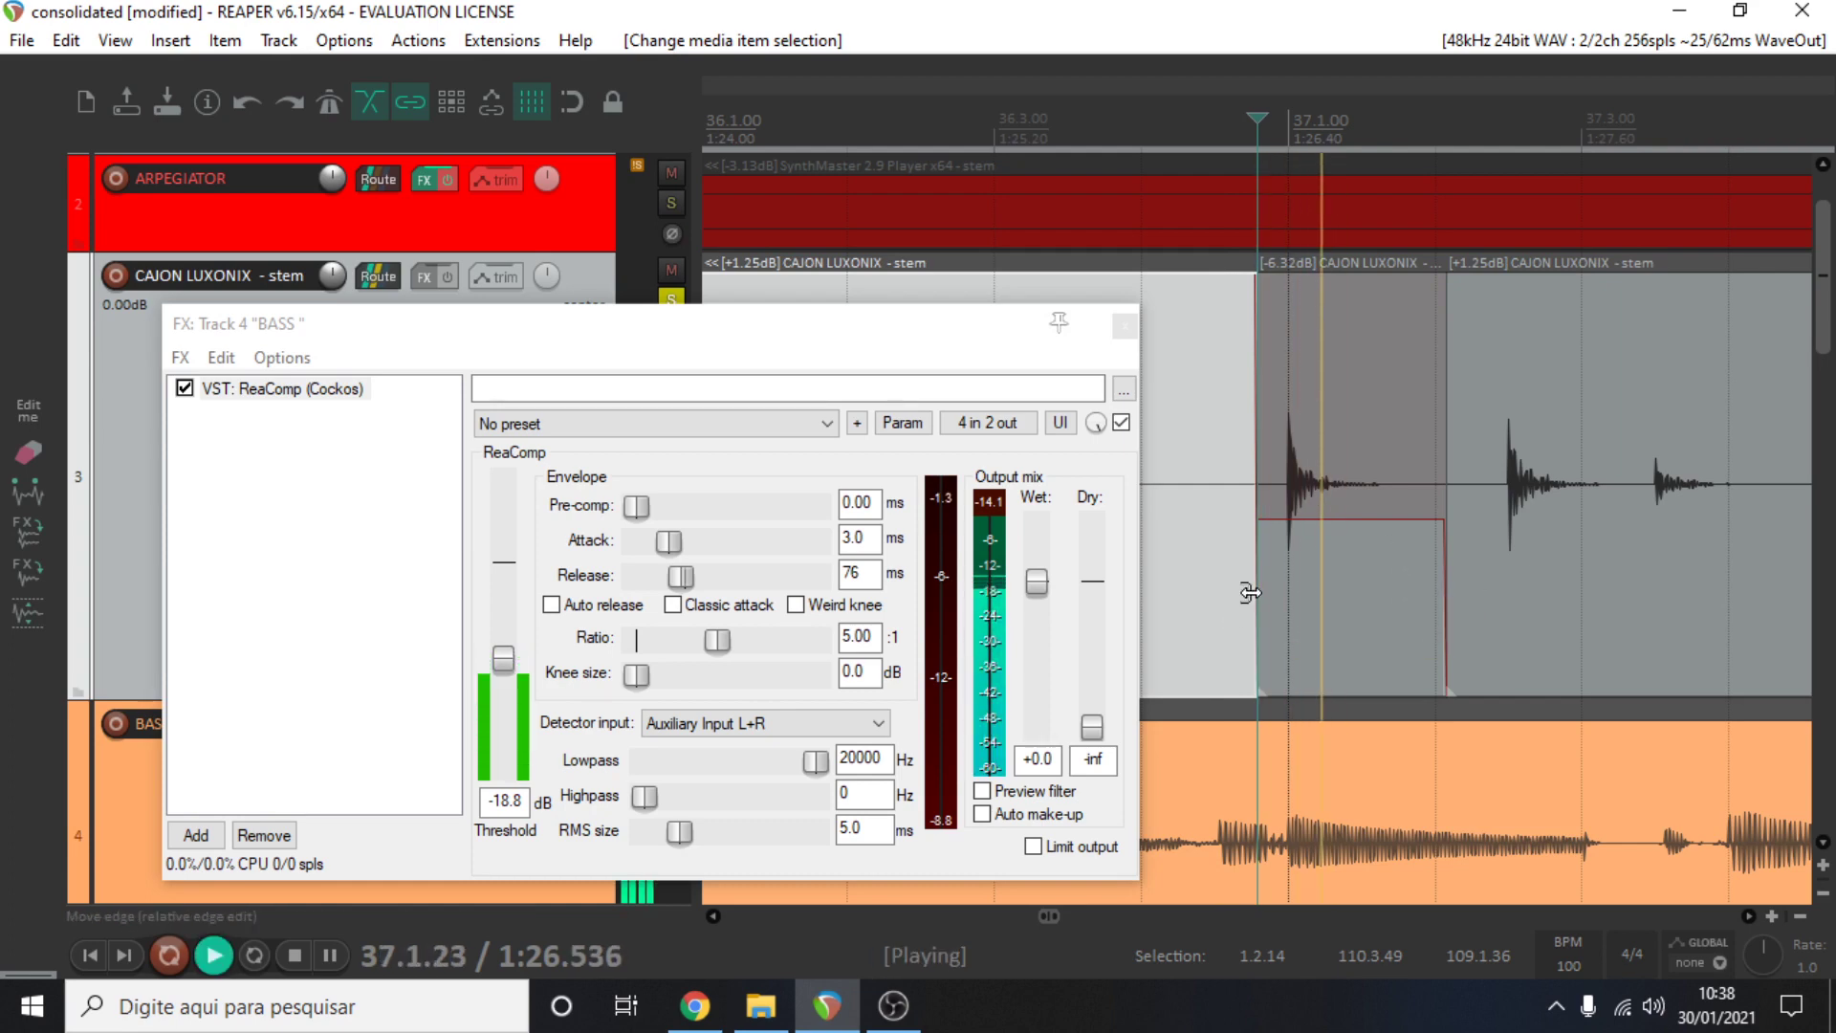
key("space")
Set the isolated cajon hit's item volume back to +1.25 dB and play it to check ReaComp's response
left_click_drag(1356, 520, 1373, 199)
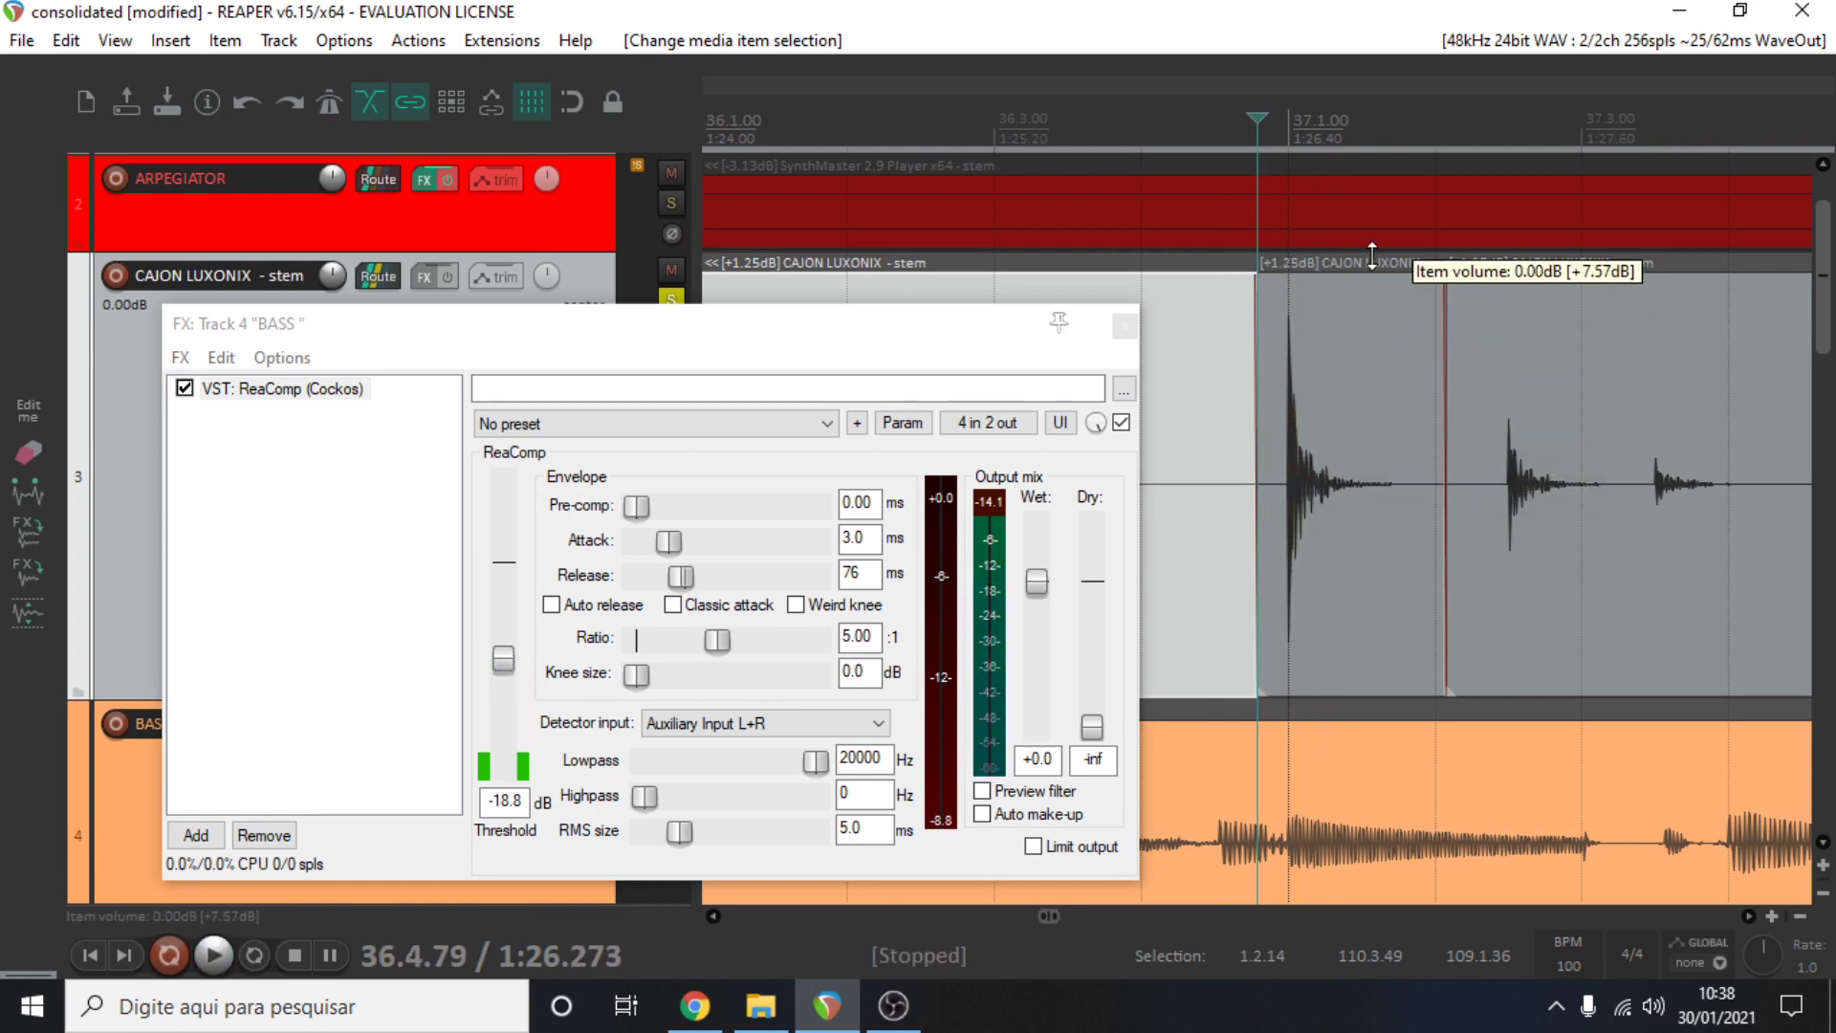
key("space")
key("space")
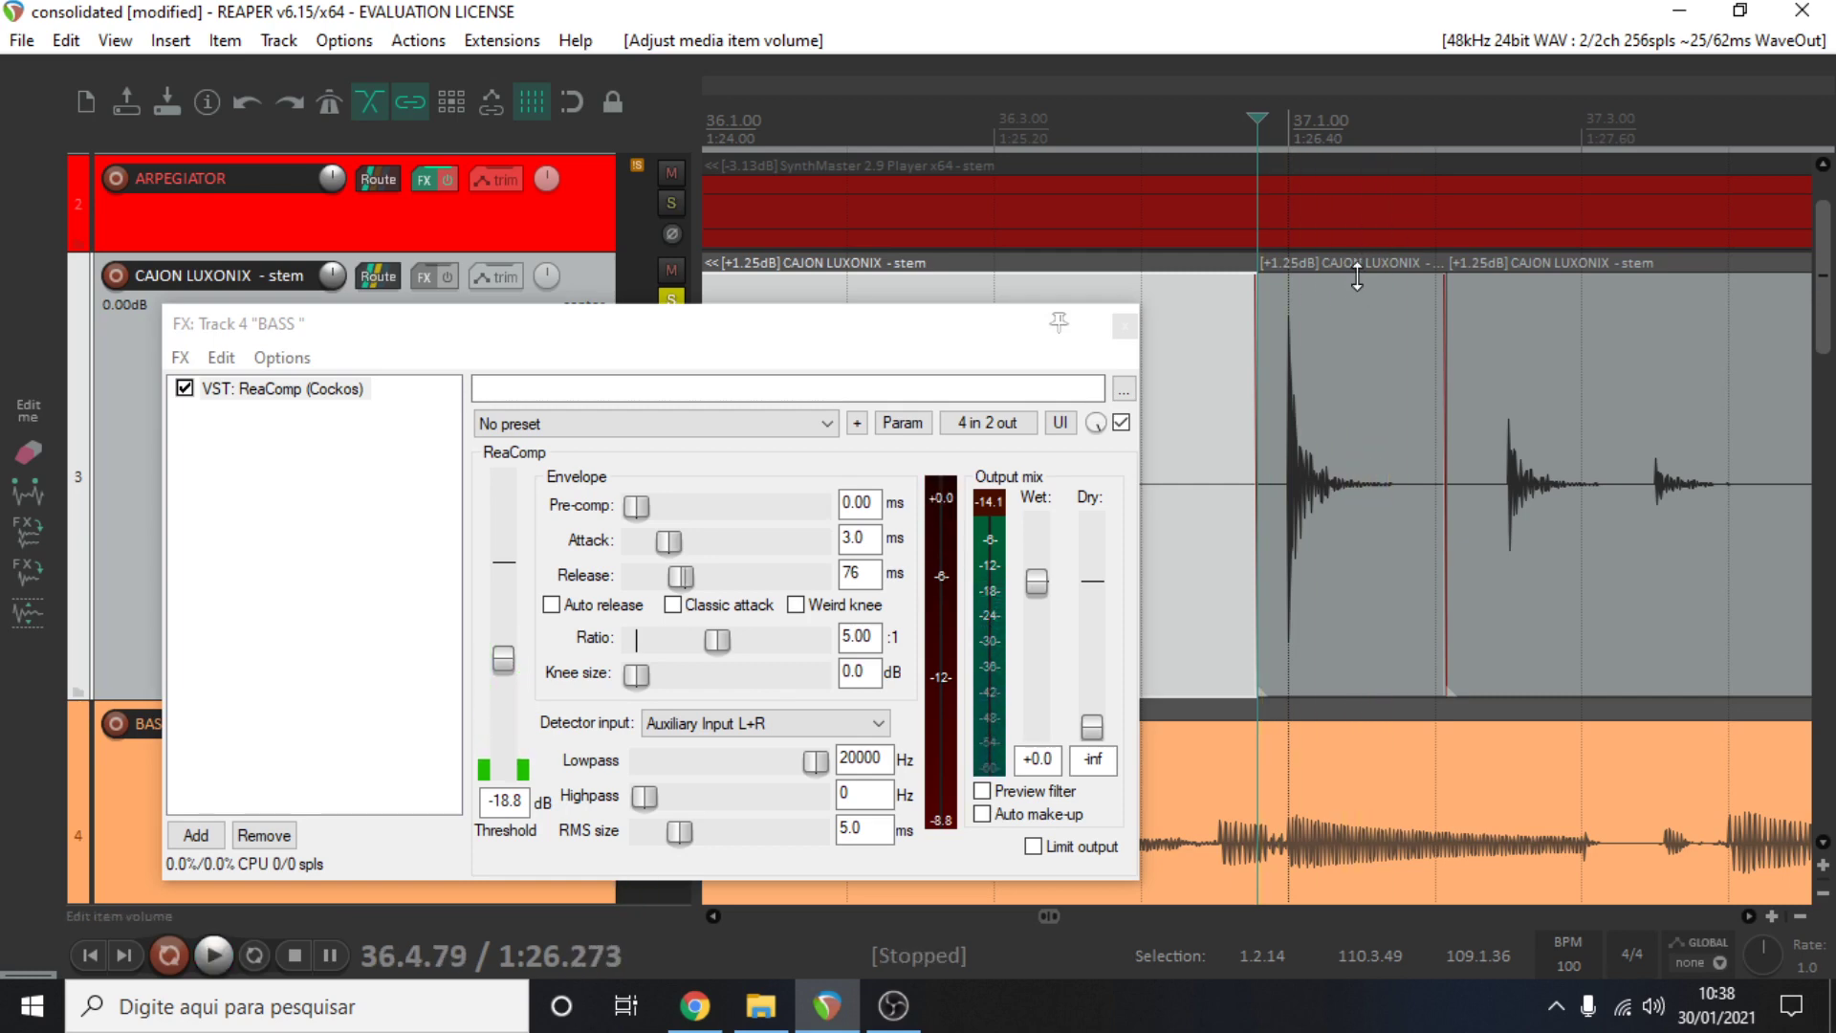
Raise the isolated cajon hit's item volume to +5.66 dB, play it through ReaComp, and undo the volume change
left_click_drag(1357, 277, 1399, 9)
key("space")
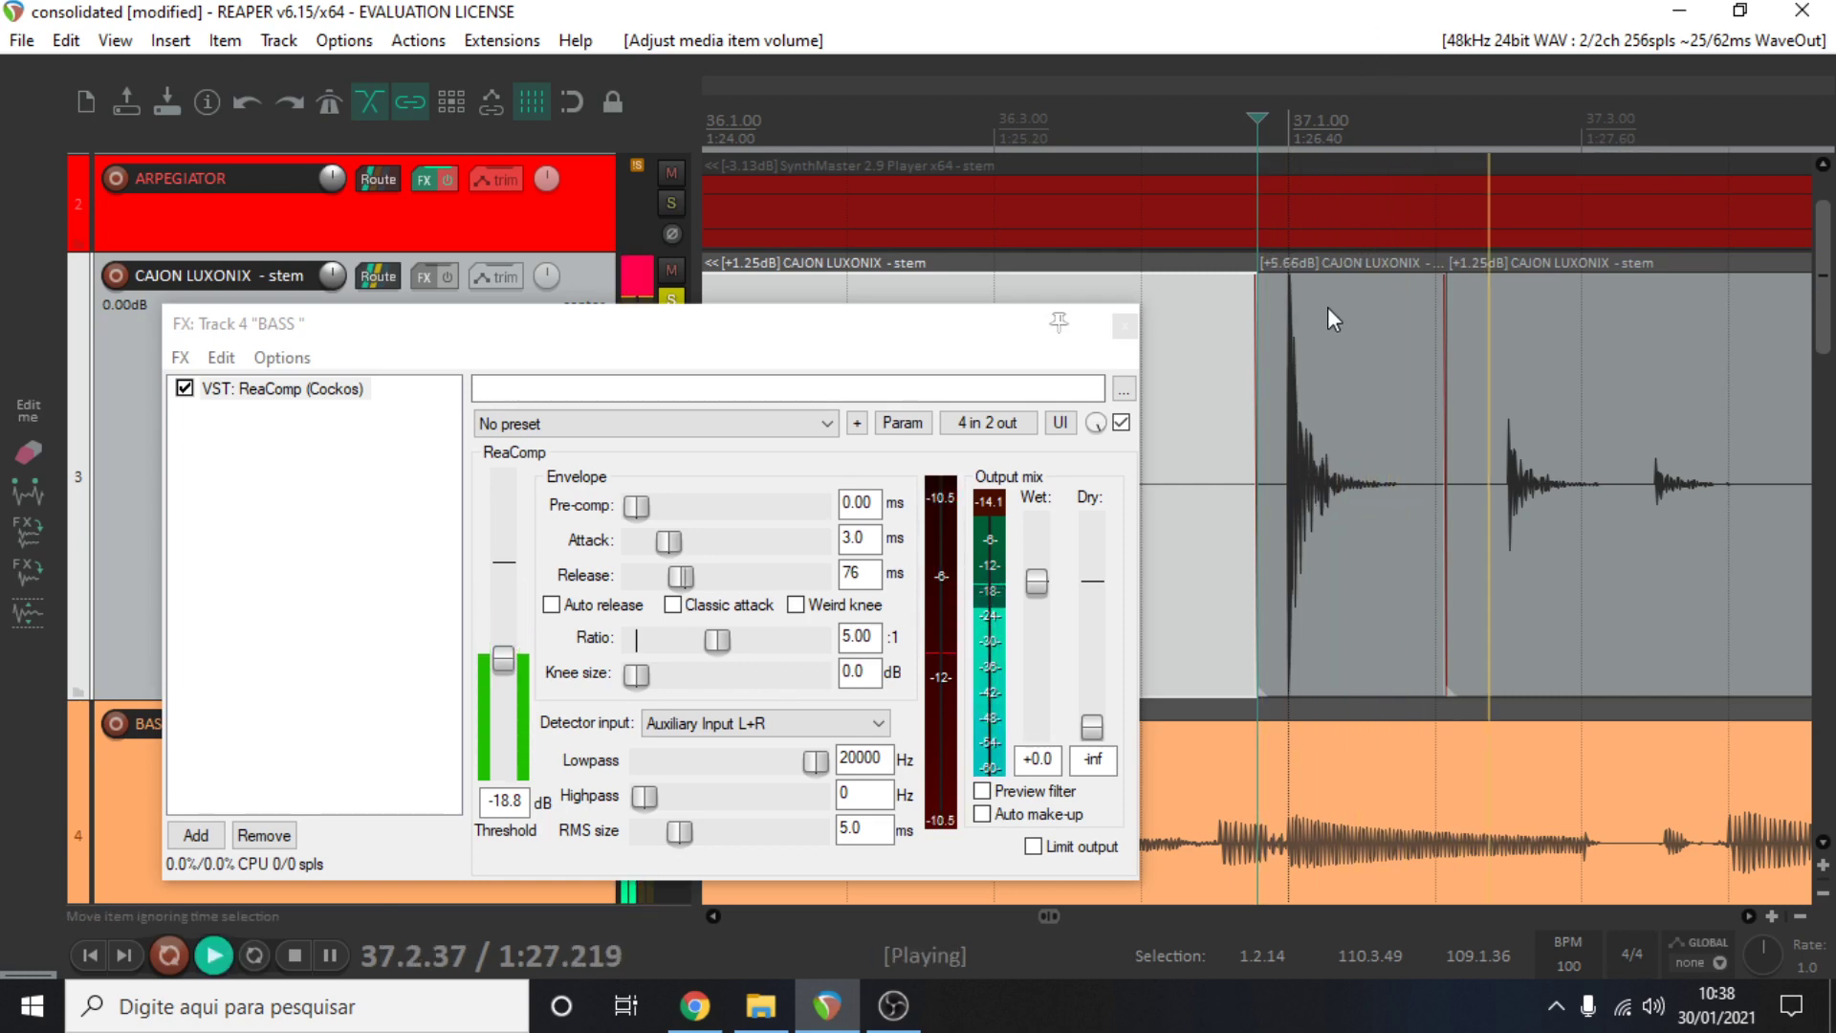
key("space")
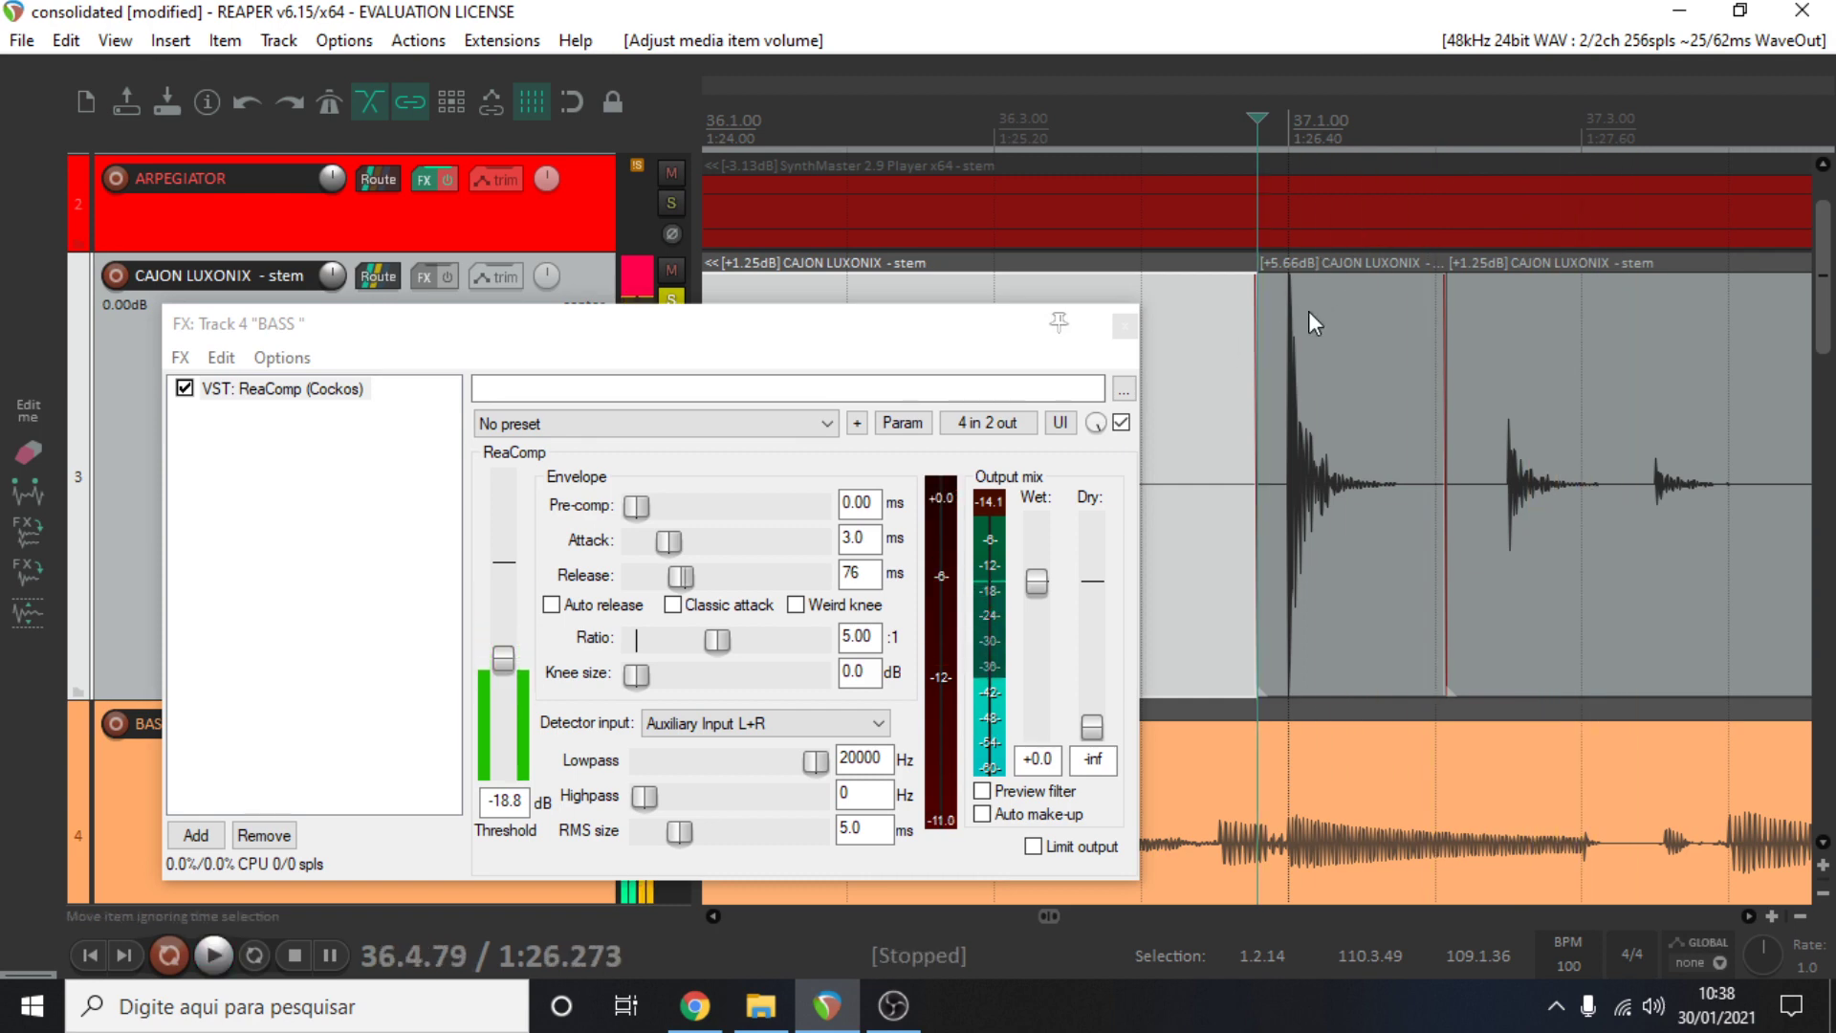
key("ctrl+z")
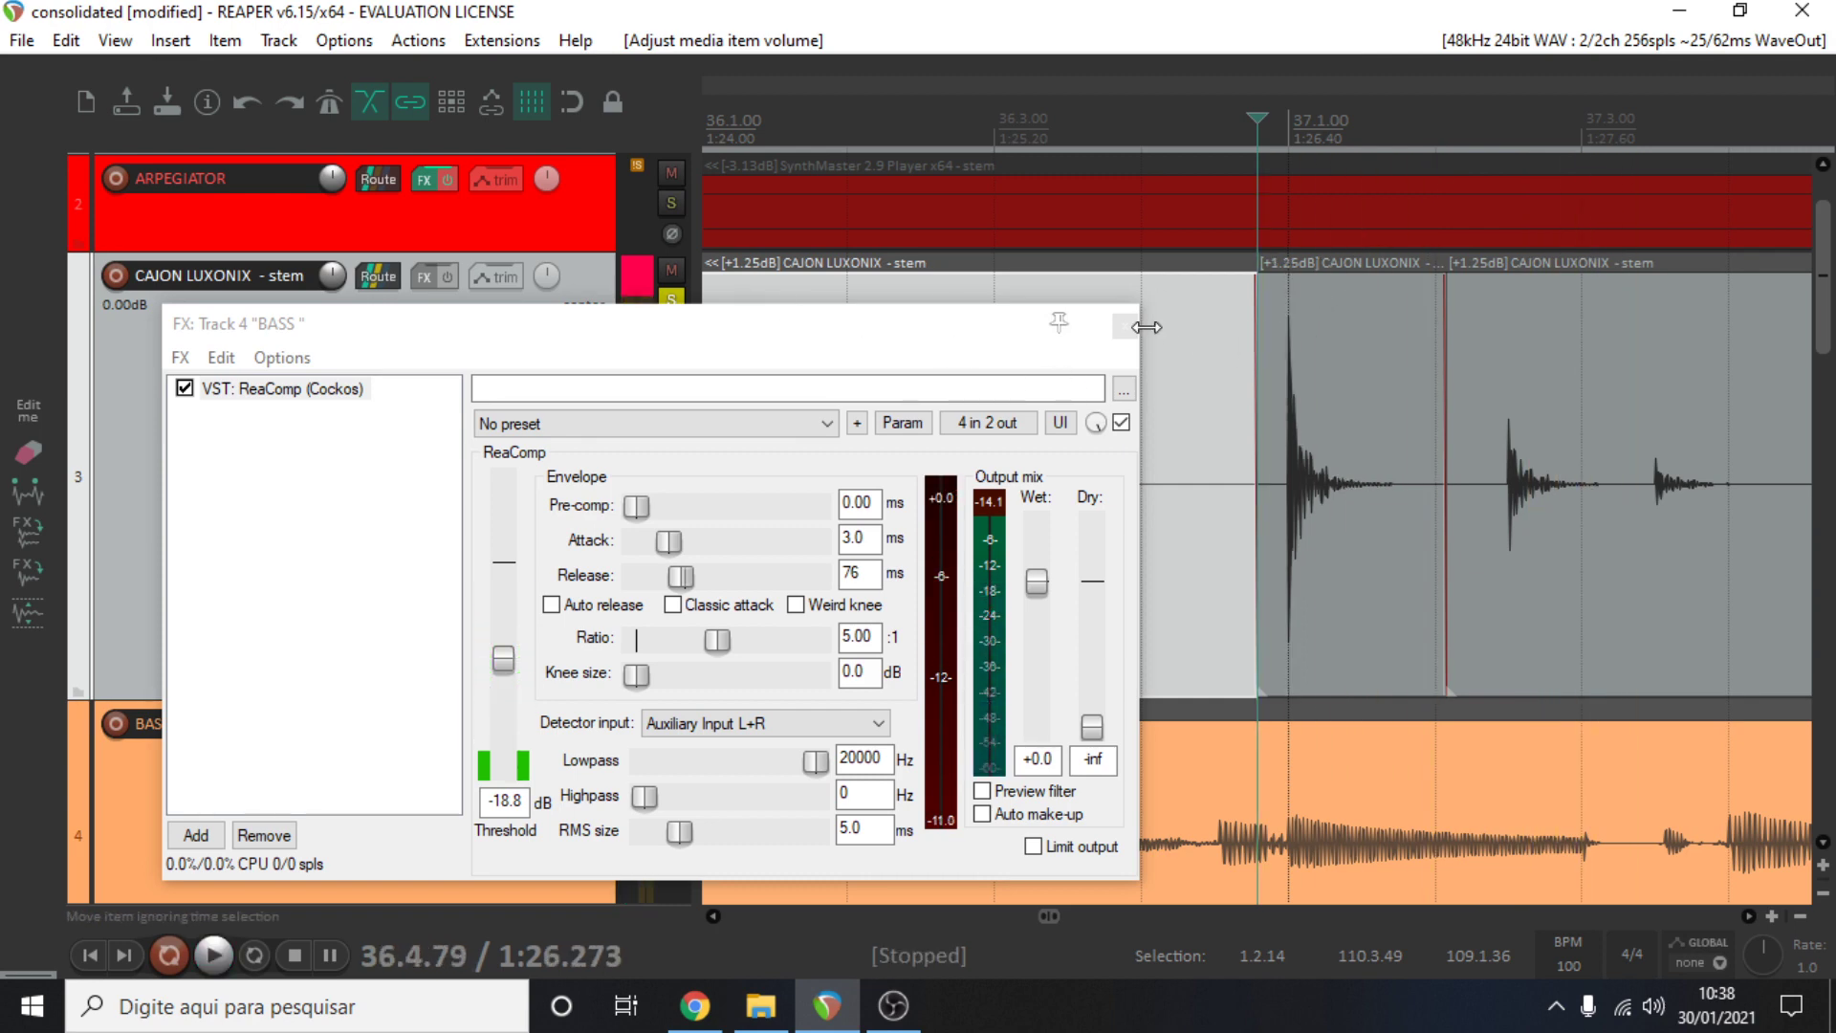
Close the BASS track's effects window and clear the clipped peak indicators on the cajon and bass meters
left_click_drag(794, 339, 832, 278)
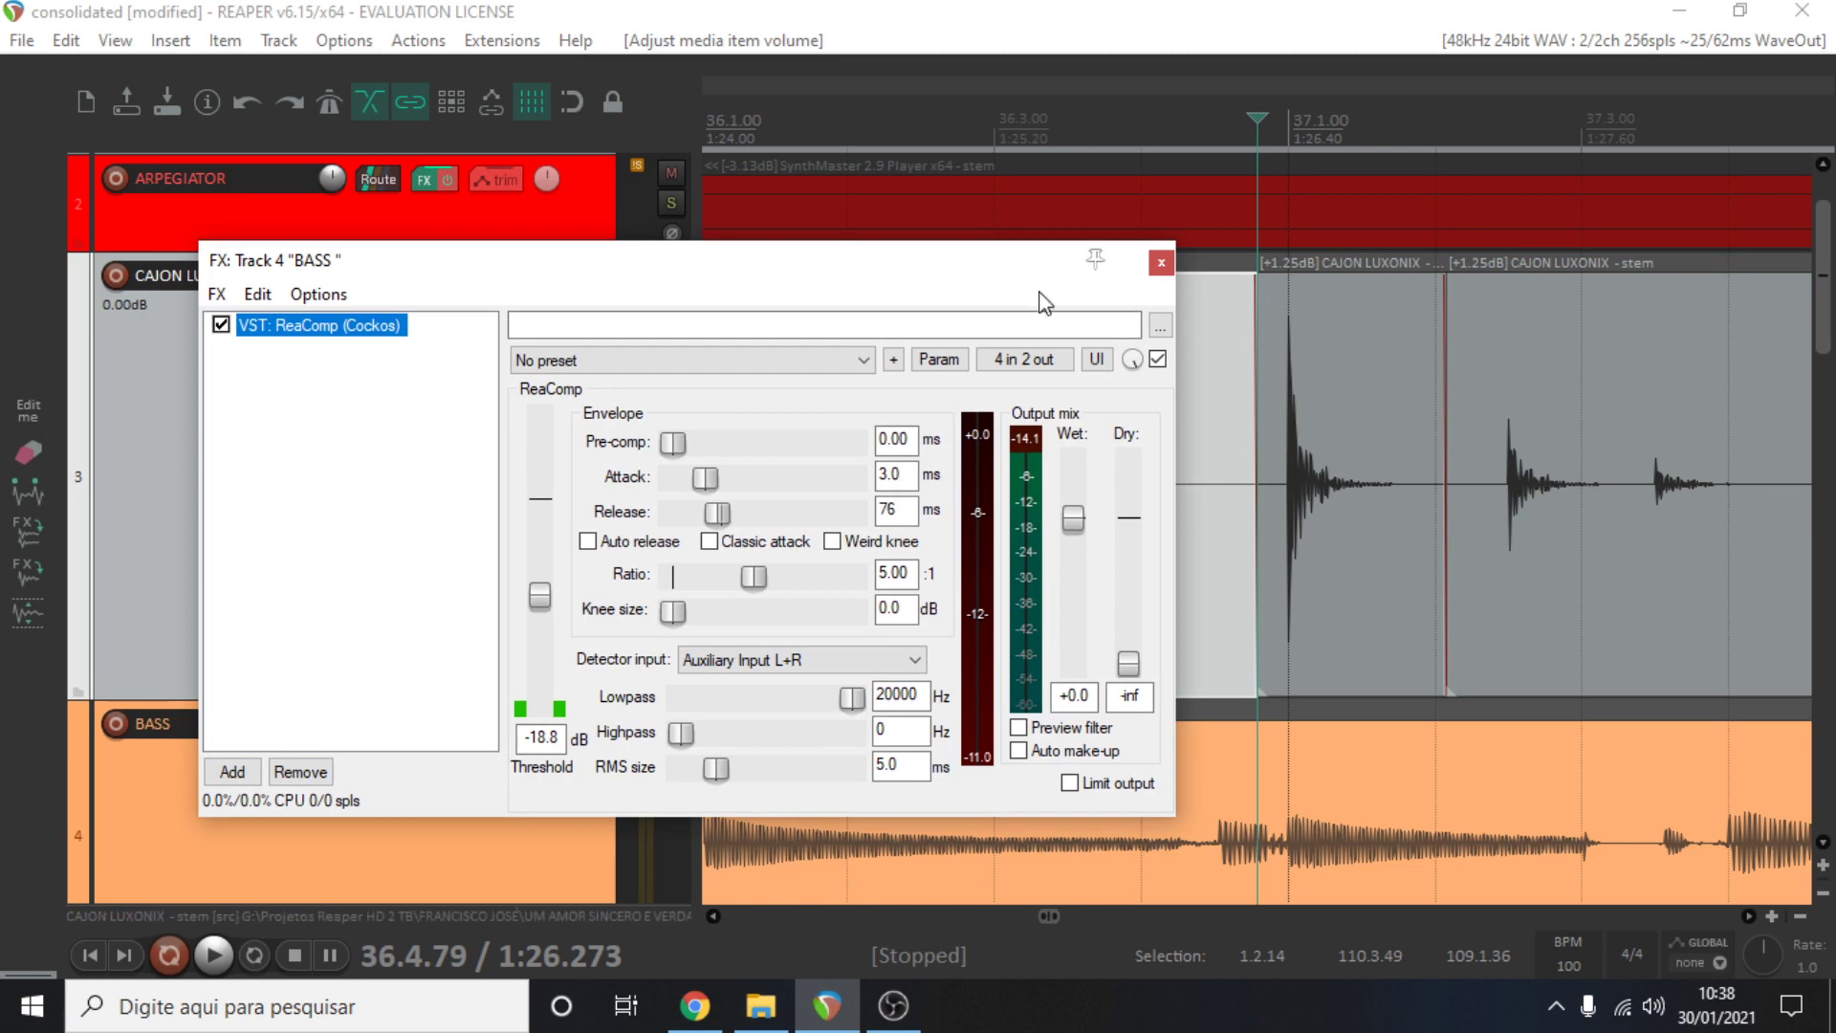
left_click(1160, 264)
scroll(349, 375, "down", 3)
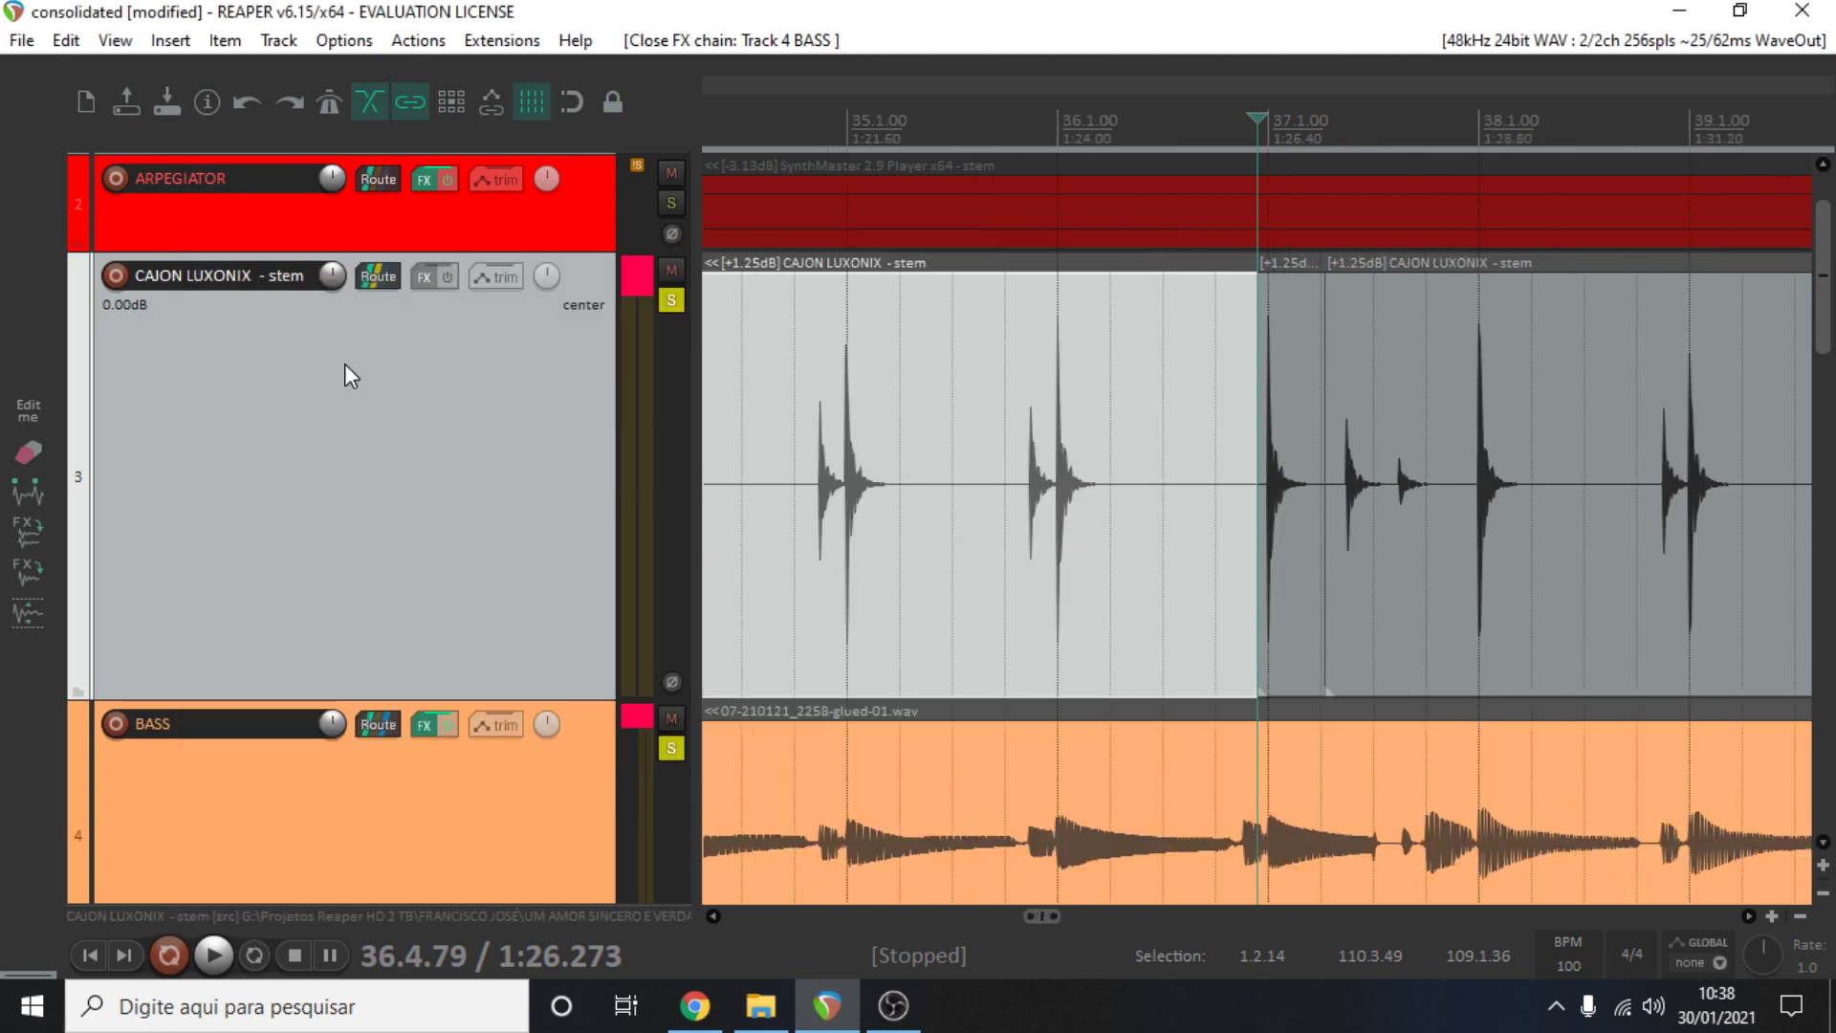
right_click(633, 712)
key("Escape")
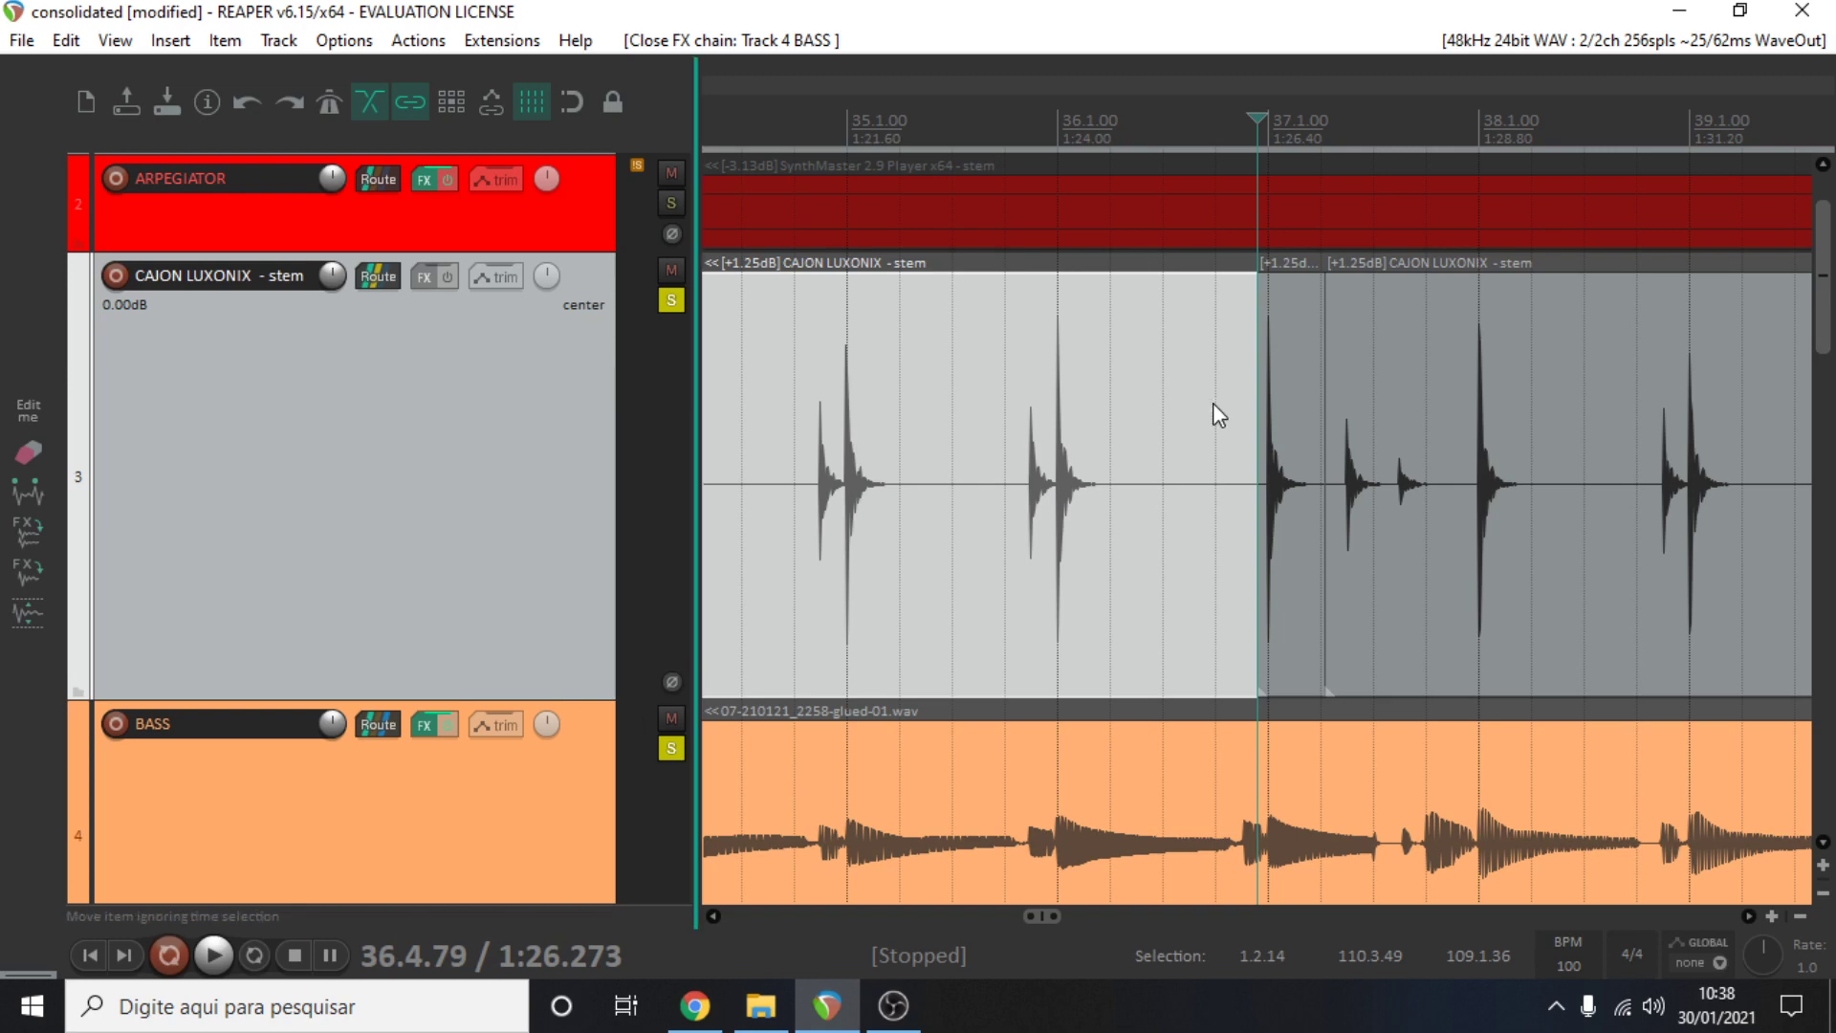
scroll(1214, 402, "down", 4)
scroll(1219, 411, "down", 3)
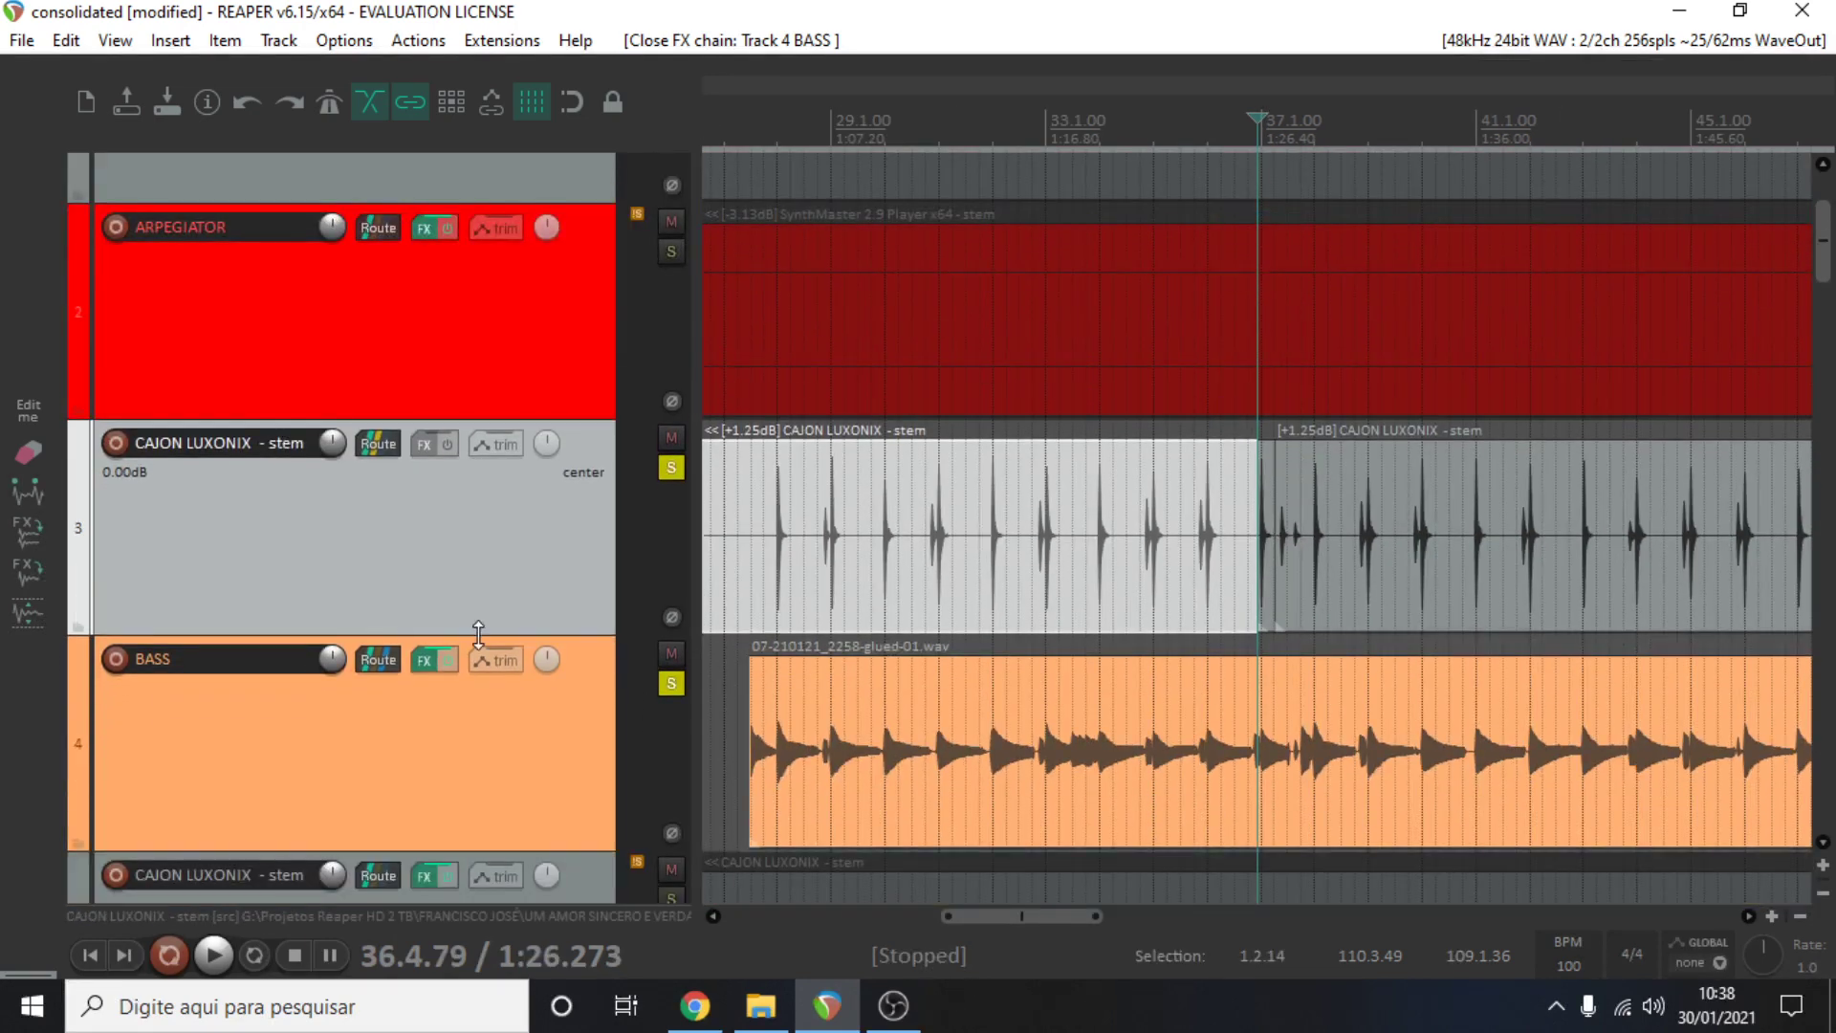
scroll(624, 496, "up", 3)
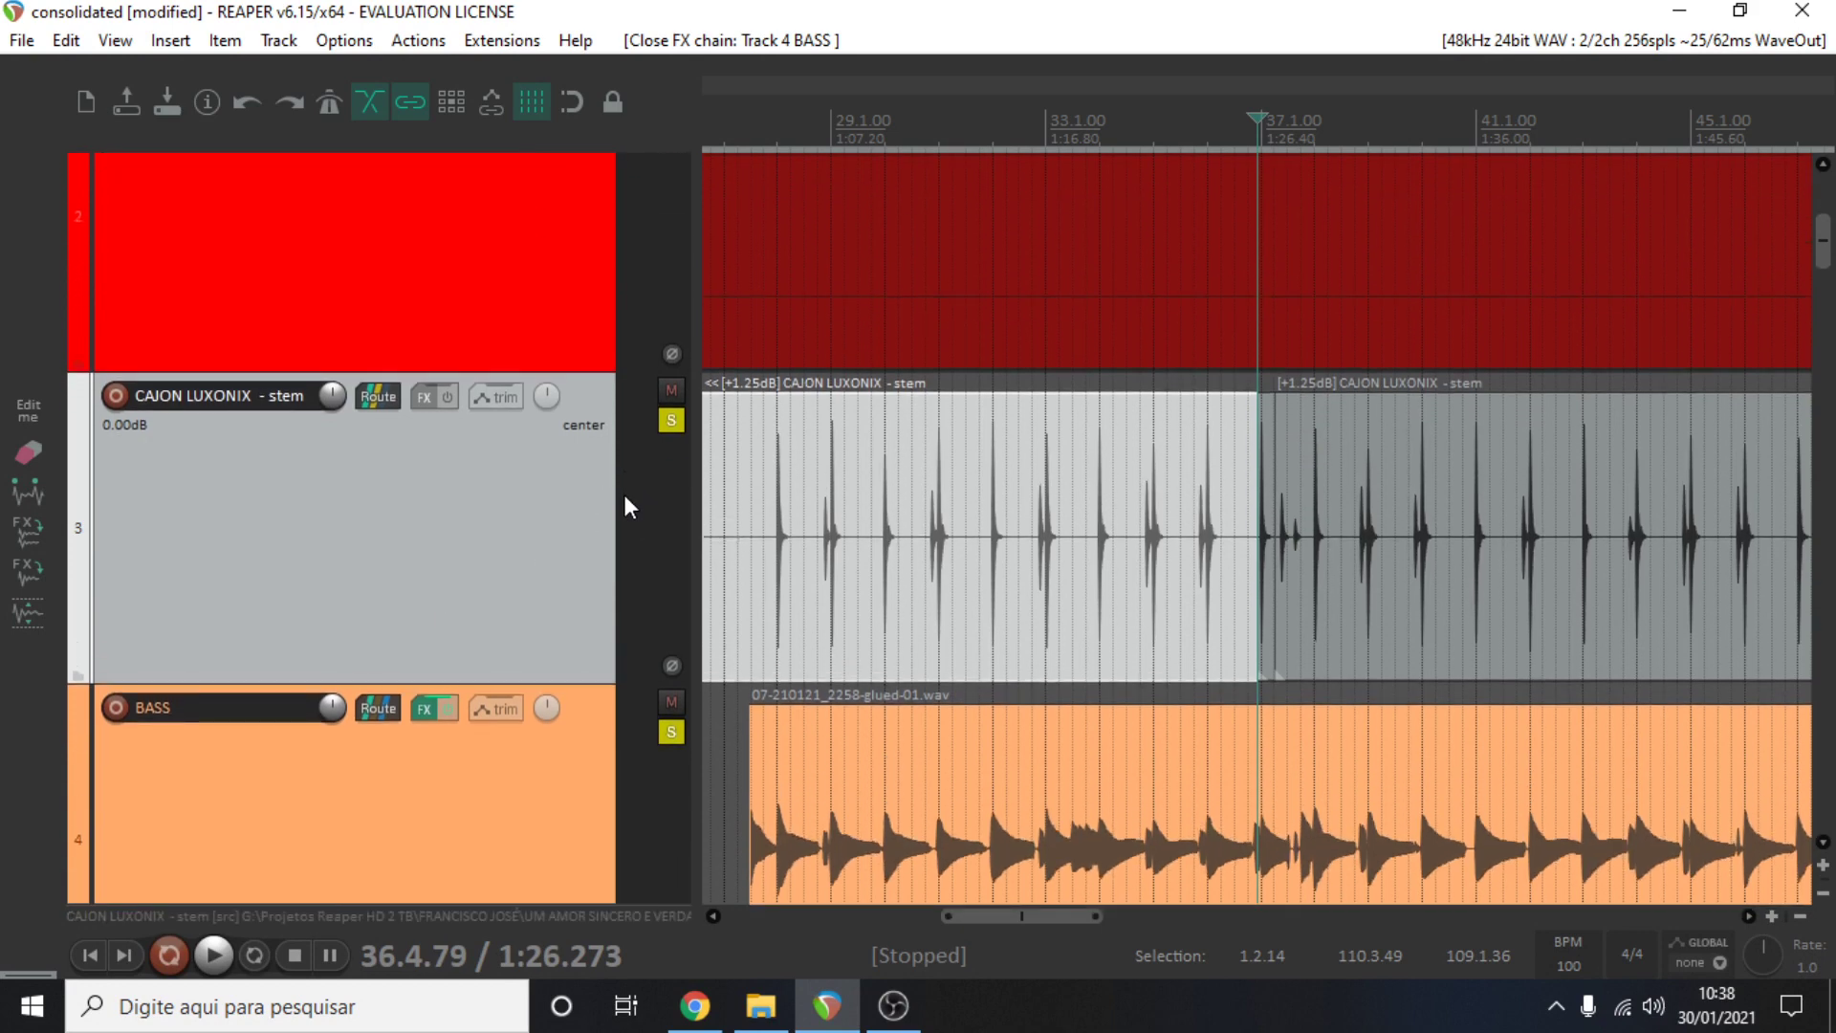
scroll(626, 500, "up", 1)
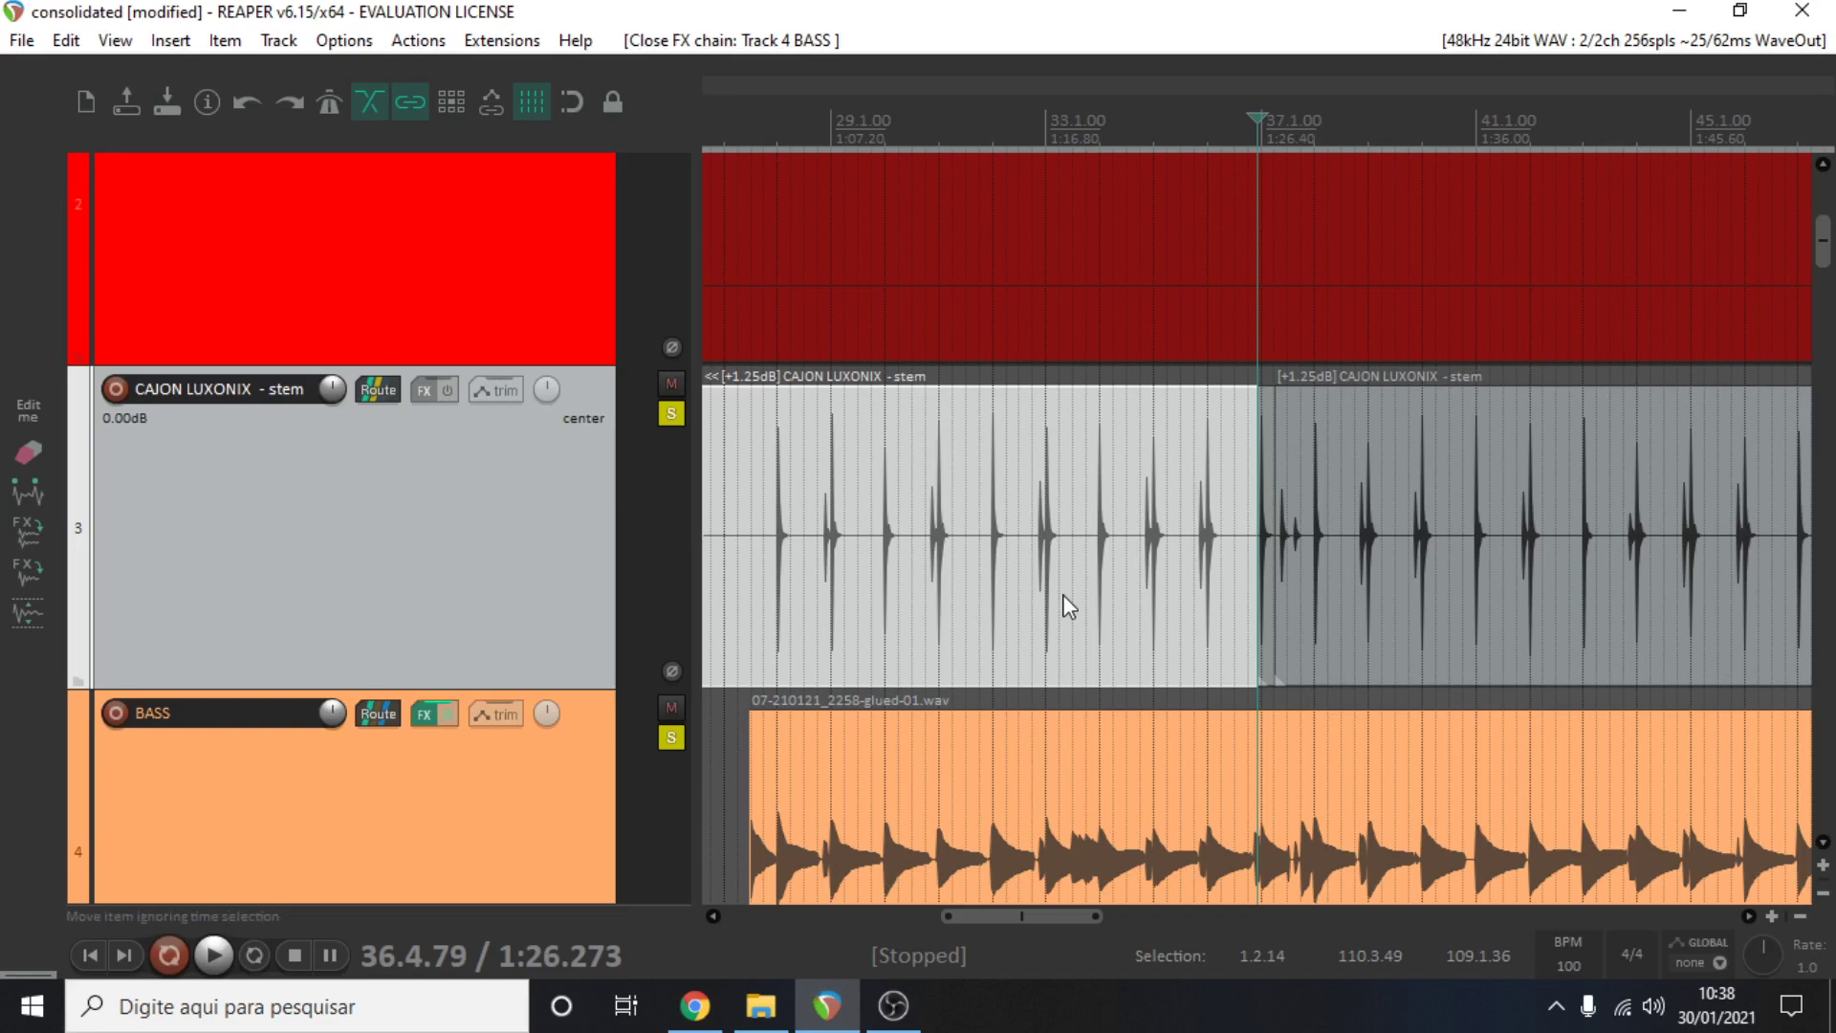
left_click(1554, 1006)
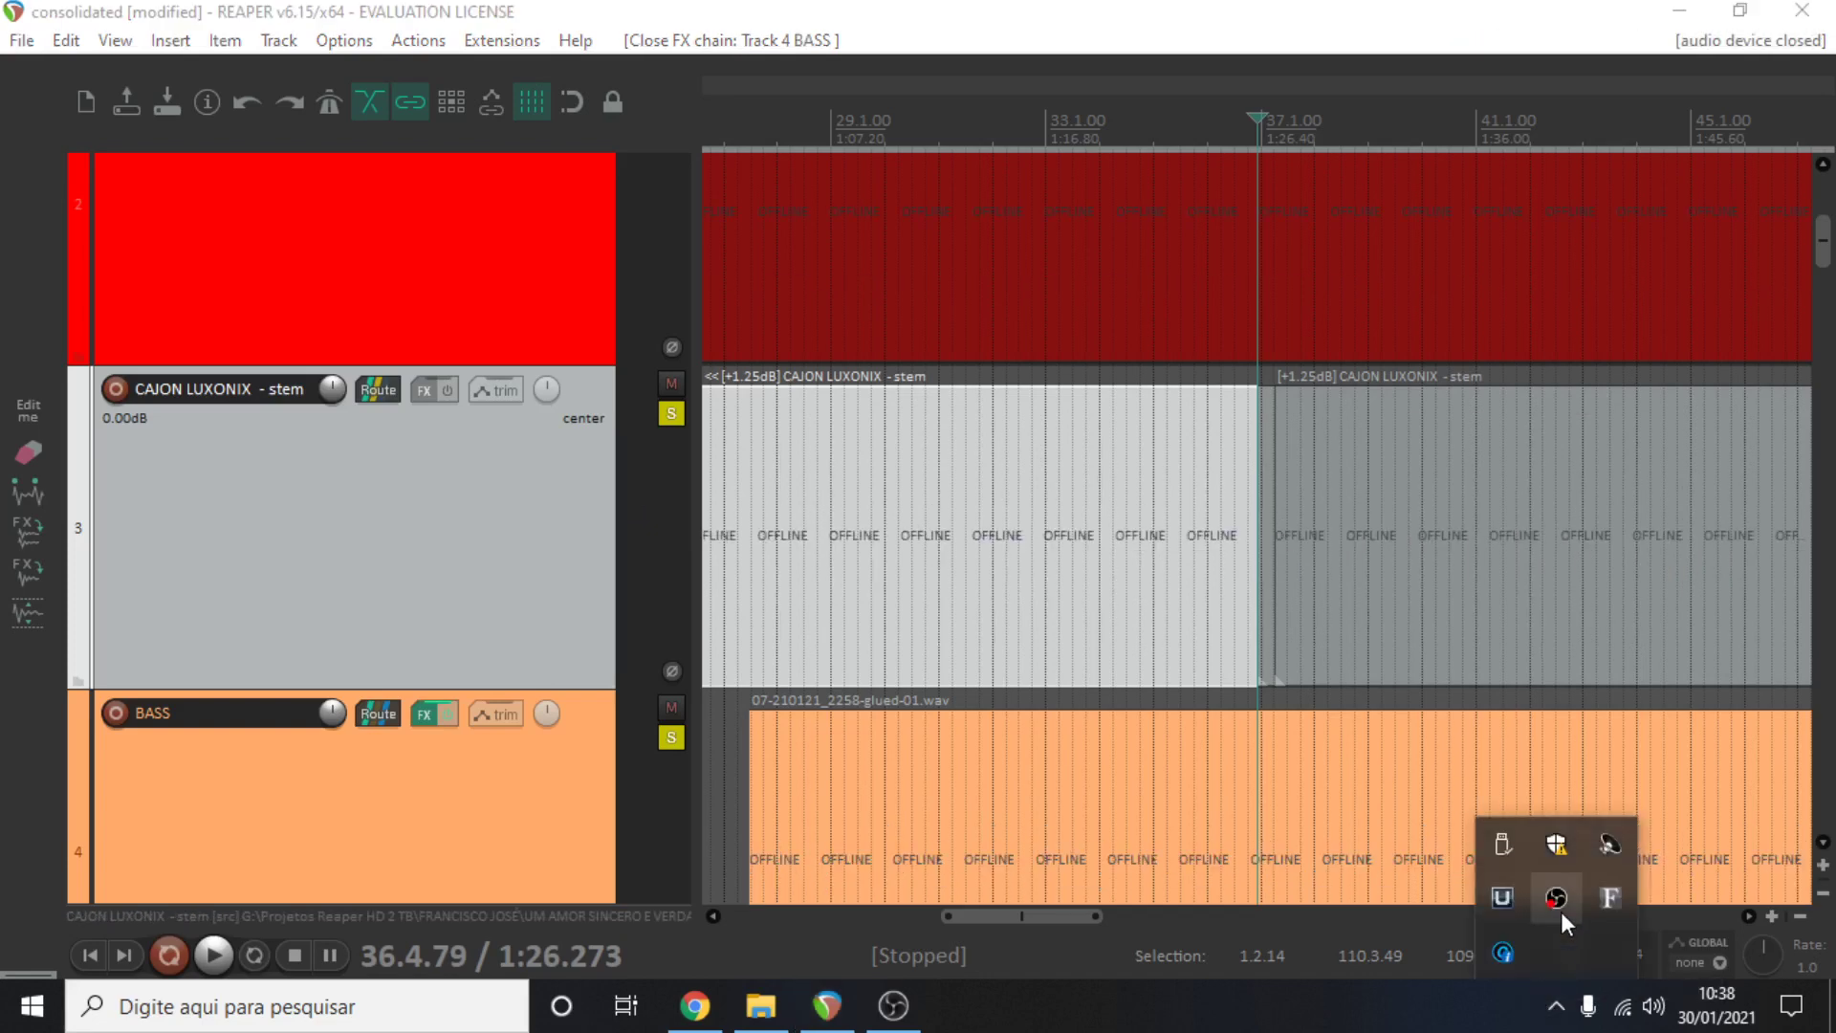